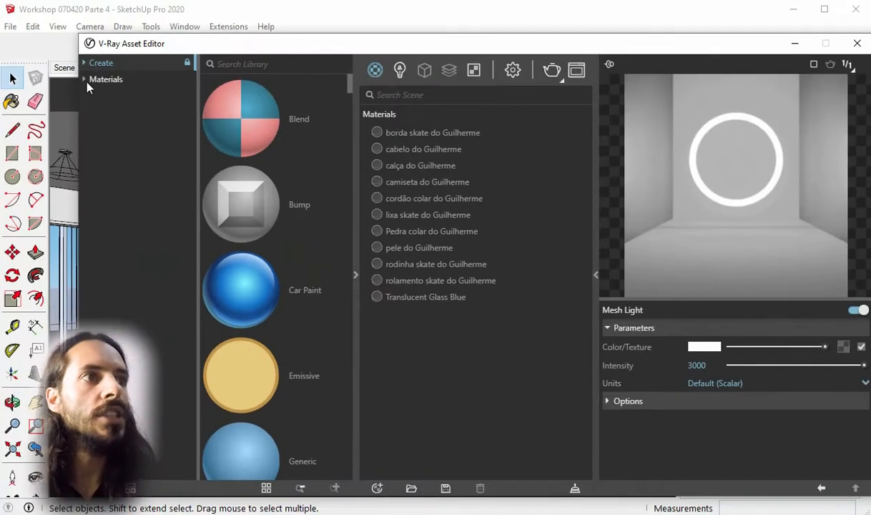
- Add the Flooring Laminate D Narrow 250cm material from the library's Wood & Laminate category to the scene materials
left_click_drag(150, 45, 189, 33)
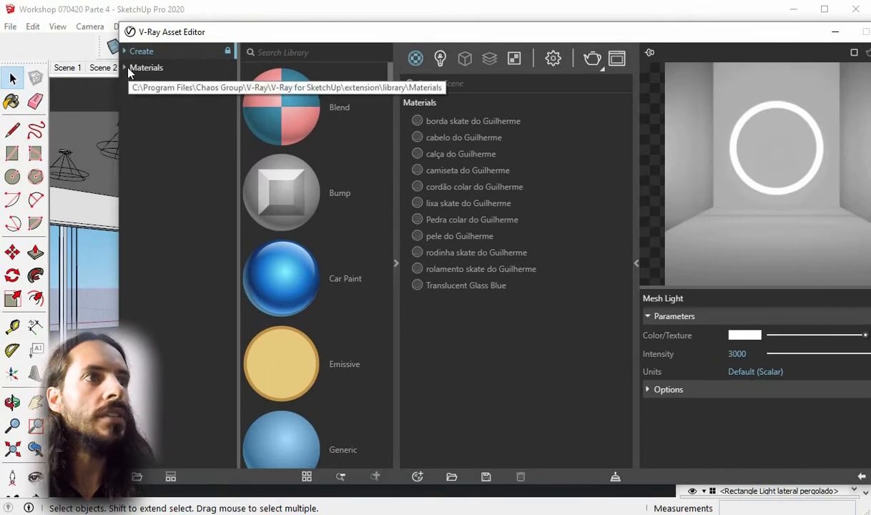
left_click(129, 69)
left_click(125, 69)
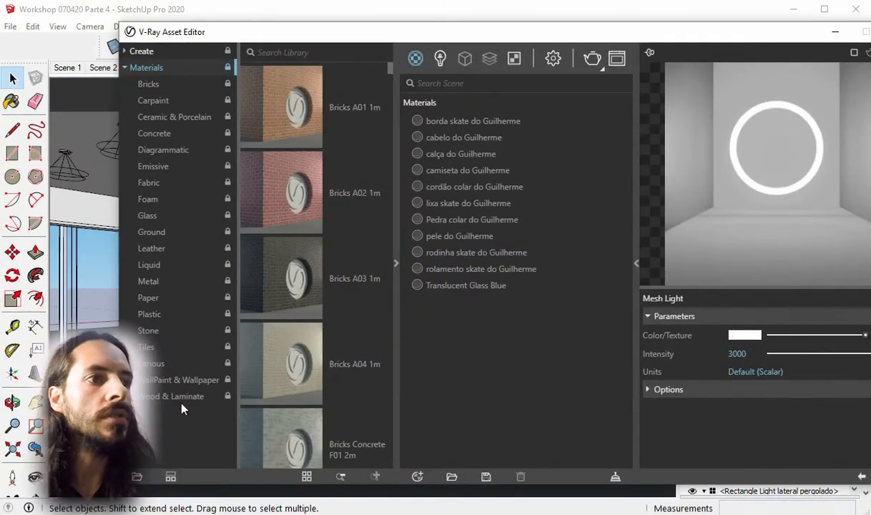
left_click_drag(256, 43, 293, 39)
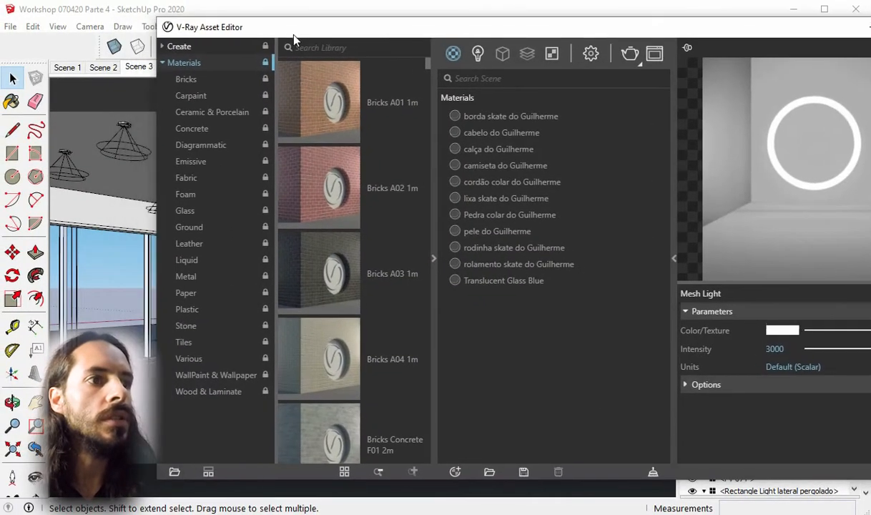
left_click(218, 395)
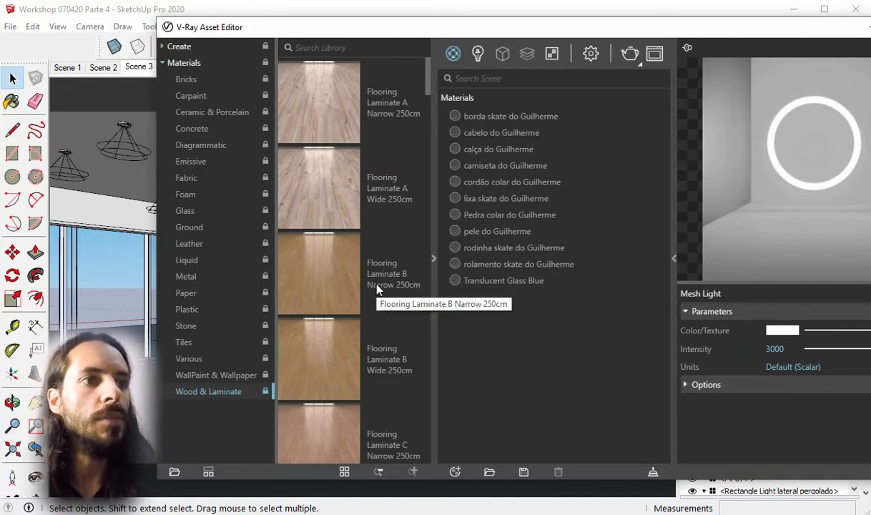
scroll(373, 290, "down", 6)
scroll(377, 287, "up", 6)
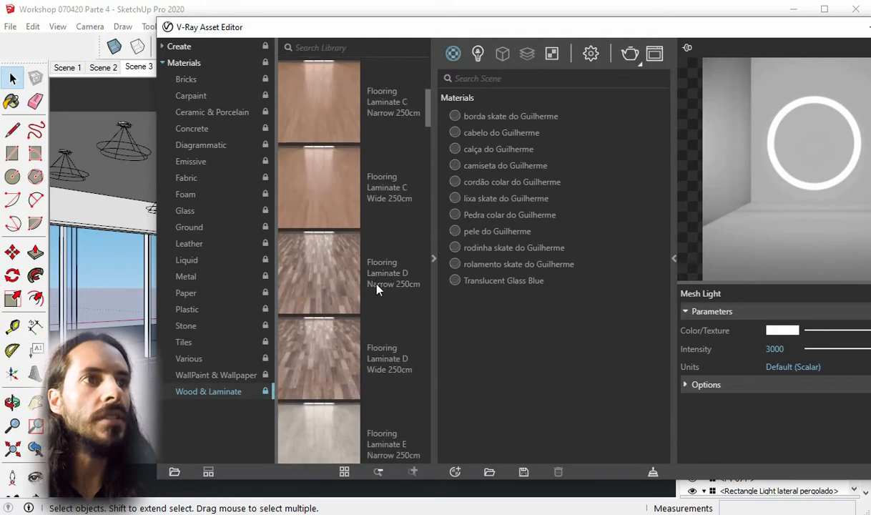
scroll(377, 288, "down", 3)
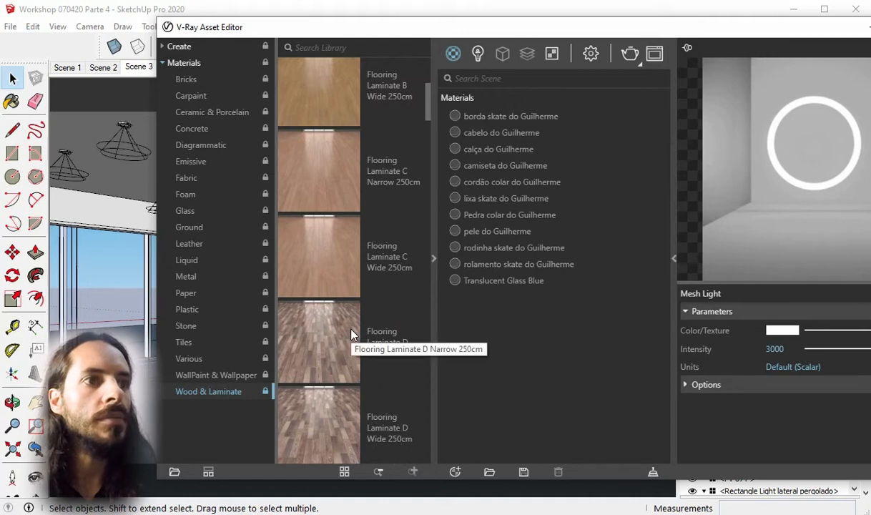
left_click_drag(334, 346, 523, 329)
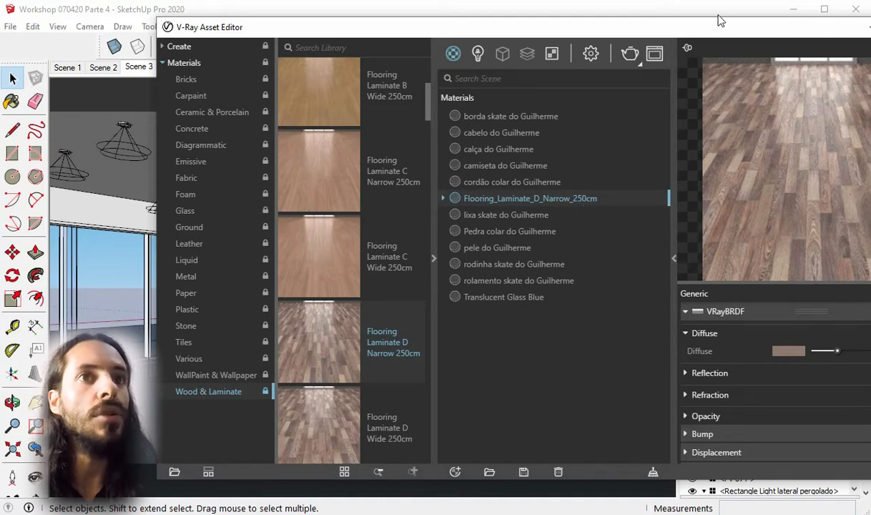
- Minimize the V-Ray Asset Editor and set the laminate material's texture size to 2,50 m in SketchUp
left_click_drag(717, 33, 612, 45)
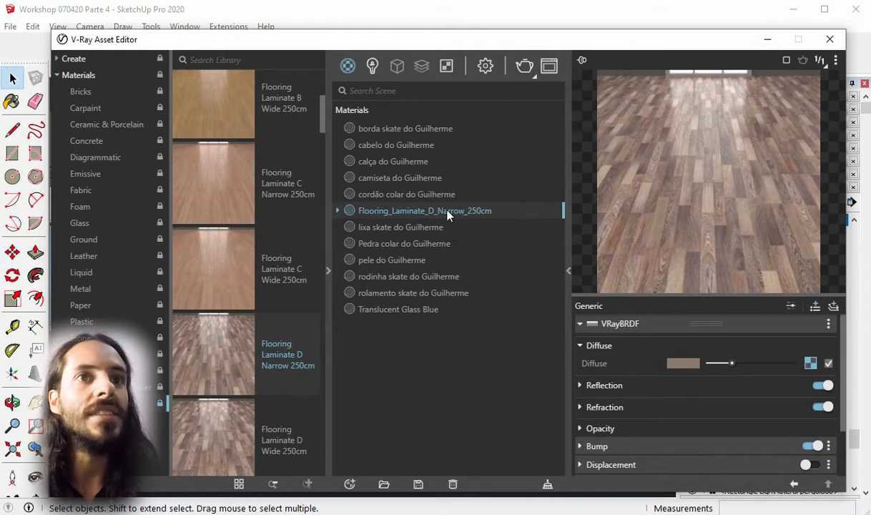
left_click(767, 40)
left_click(717, 111)
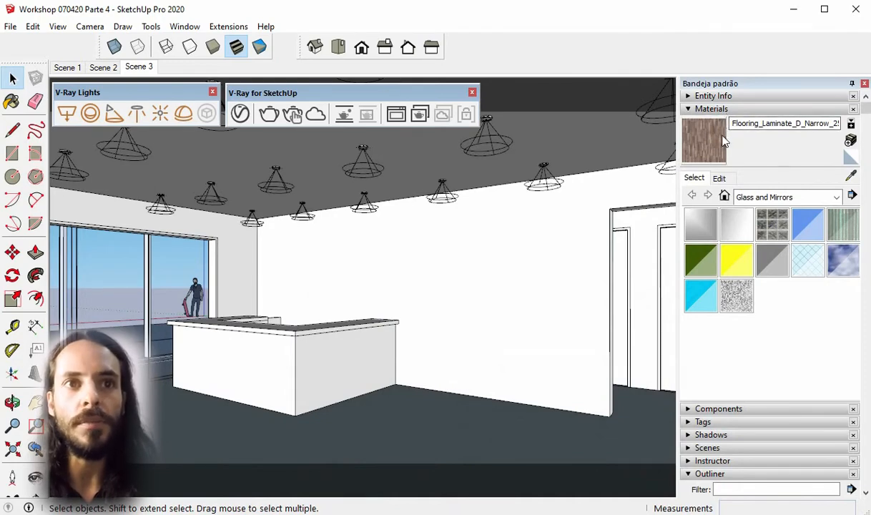
left_click(719, 178)
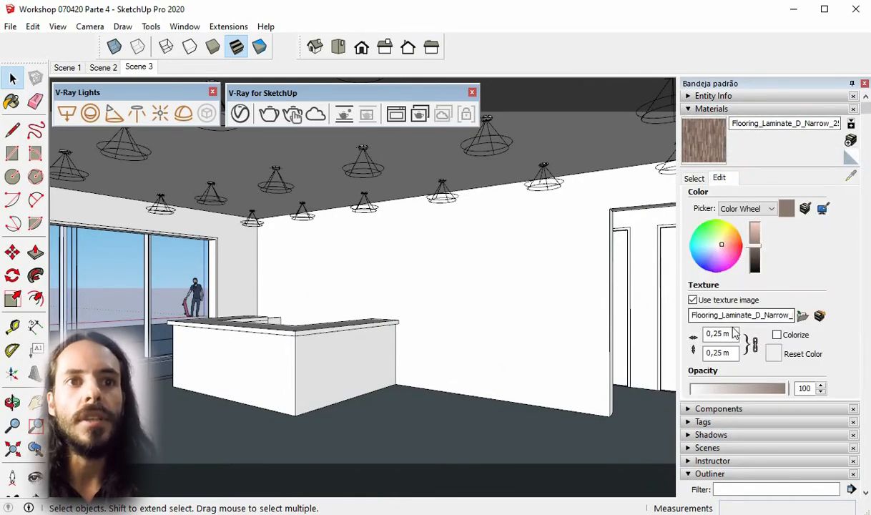
left_click_drag(831, 124, 845, 126)
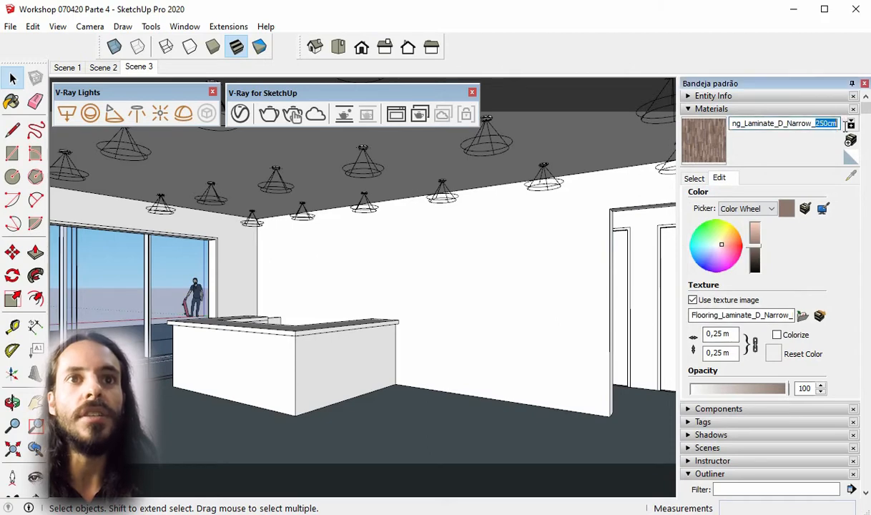
double_click(717, 334)
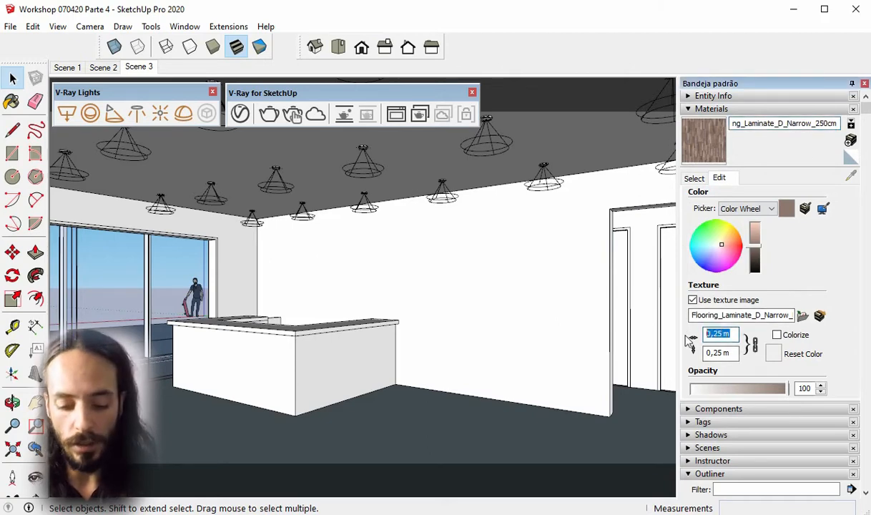
type("2,5")
key("Return")
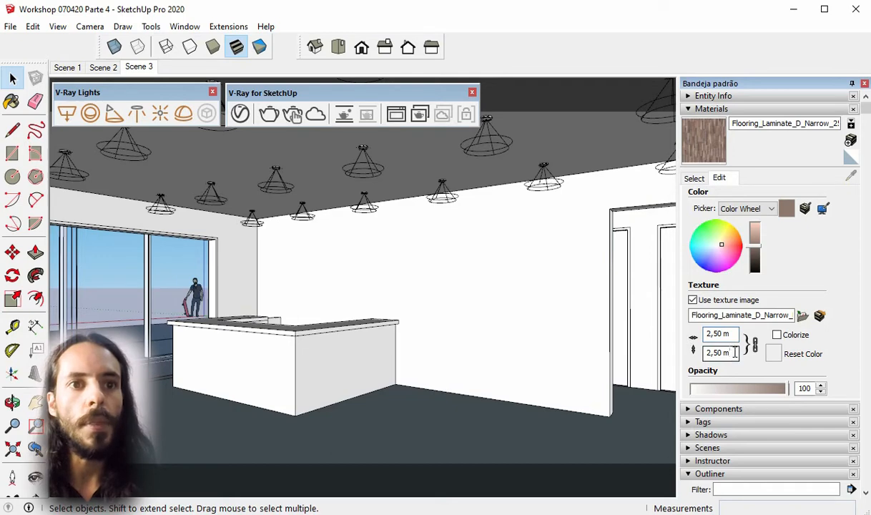
left_click(692, 178)
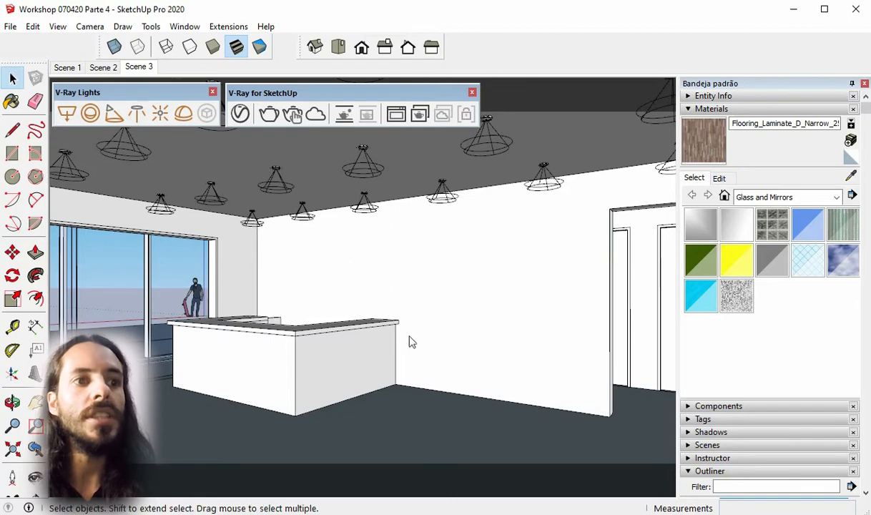
- Open the room group for editing and reverse the floor face beside the reception counter
double_click(429, 409)
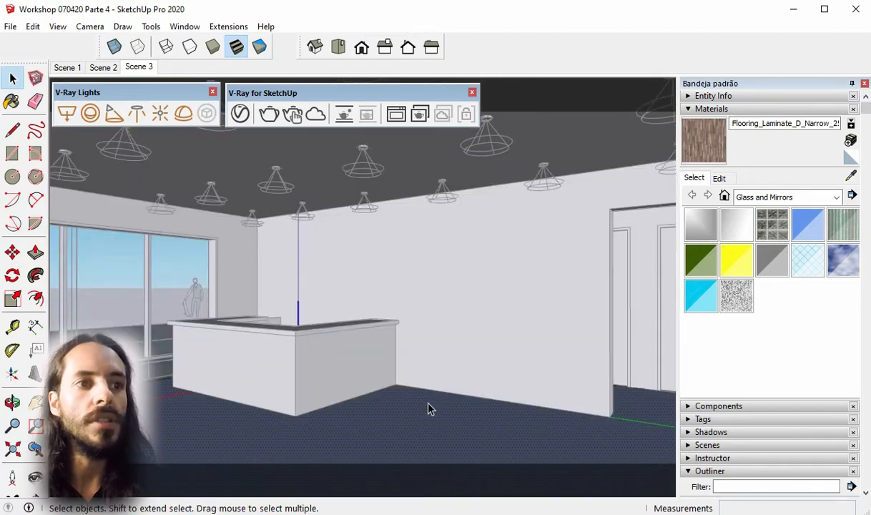
mouse_move(420, 415)
middle_mouse_down()
mouse_move(414, 427)
mouse_move(410, 400)
mouse_move(455, 339)
mouse_move(414, 414)
middle_mouse_up()
right_click(416, 381)
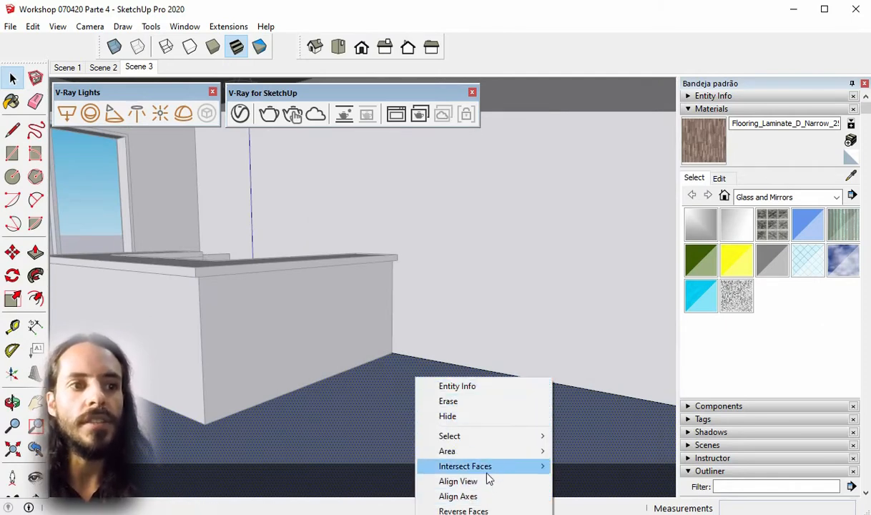
right_click(392, 361)
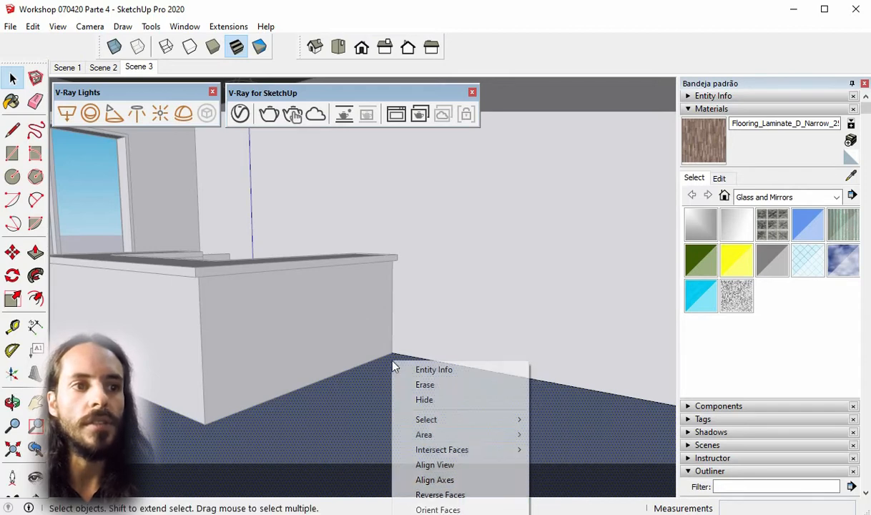
left_click(445, 495)
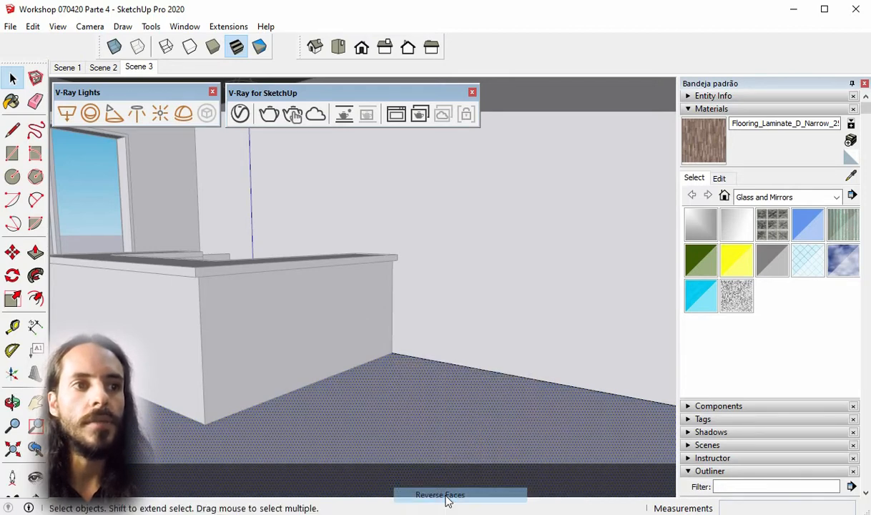
- Paint the floor face with the Flooring_Laminate_D_Narrow_250cm material
scroll(537, 340, "down", 4)
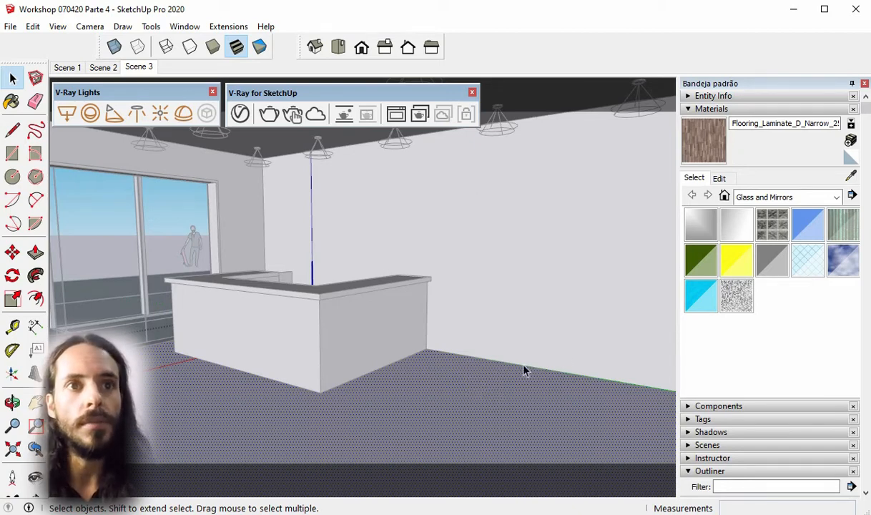
left_click(683, 137)
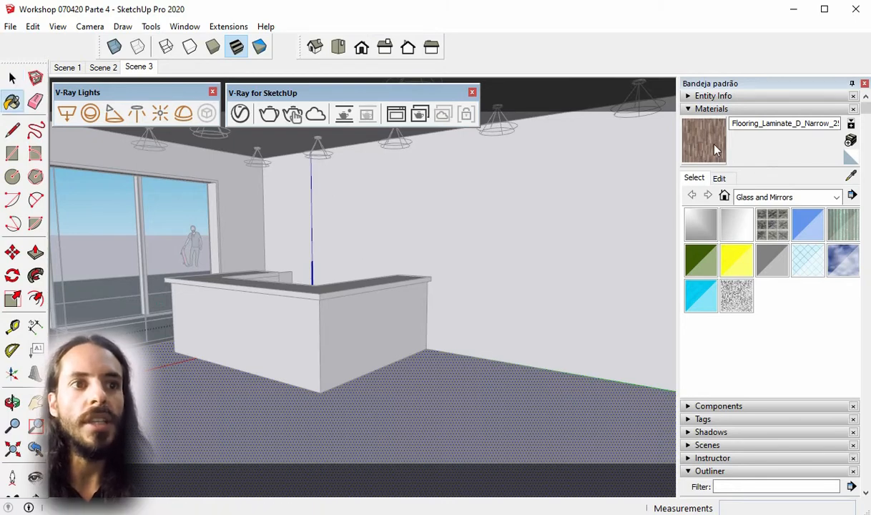
left_click(468, 377)
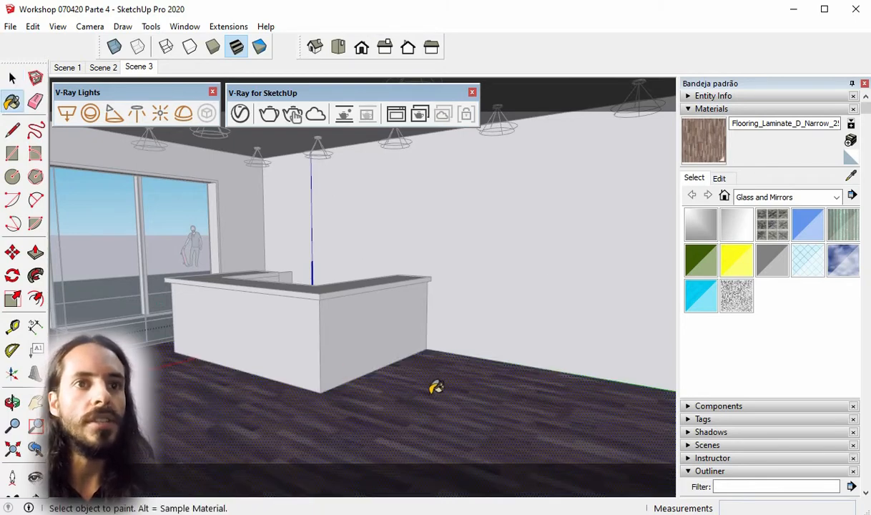
- Start texture positioning on the laminate floor face
middle_click_drag(474, 339, 457, 350)
right_click(456, 352)
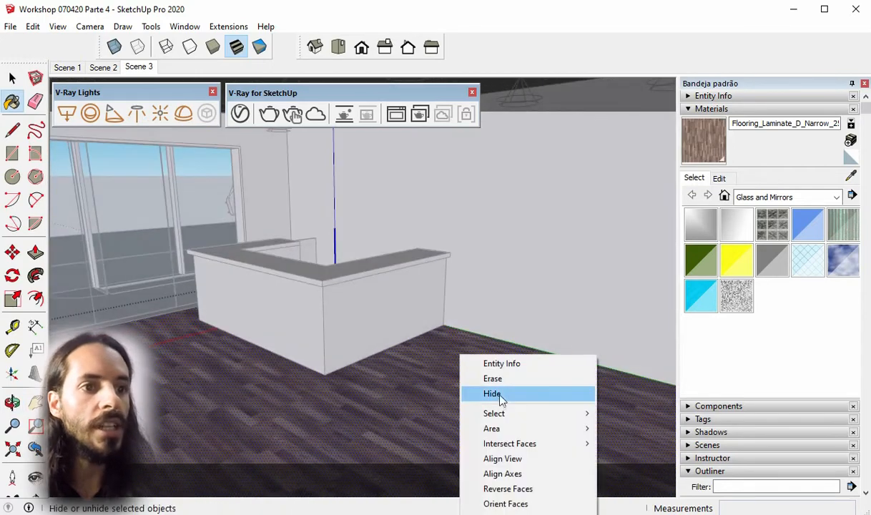
right_click(445, 335)
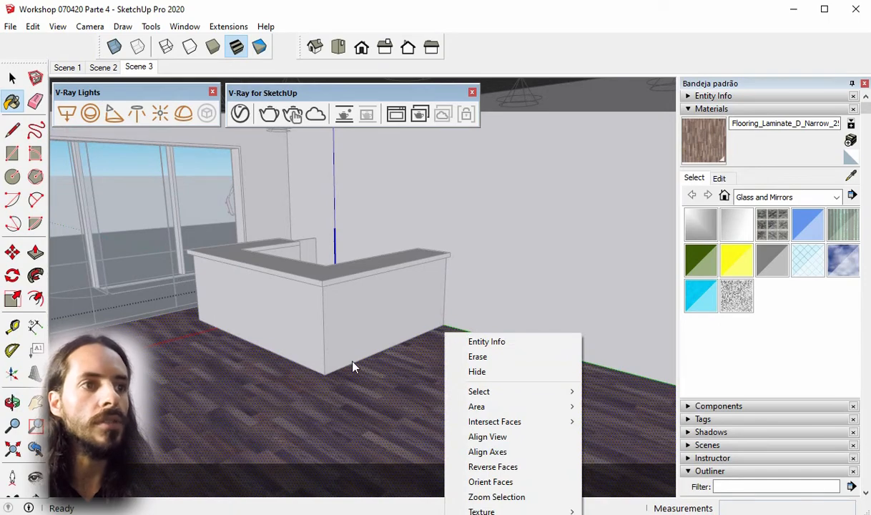
key("Escape")
mouse_move(375, 341)
middle_mouse_down()
mouse_move(459, 278)
mouse_move(410, 336)
mouse_move(420, 294)
mouse_move(330, 227)
middle_mouse_up()
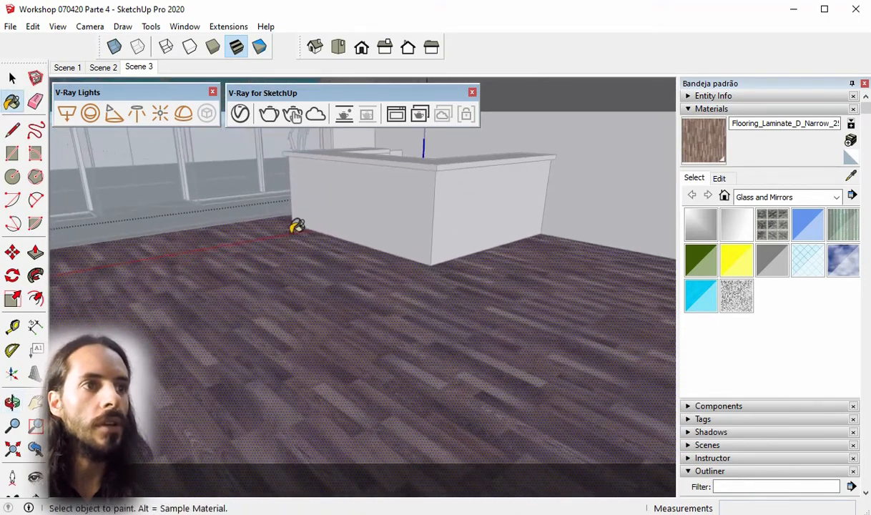
right_click(299, 241)
mouse_move(398, 419)
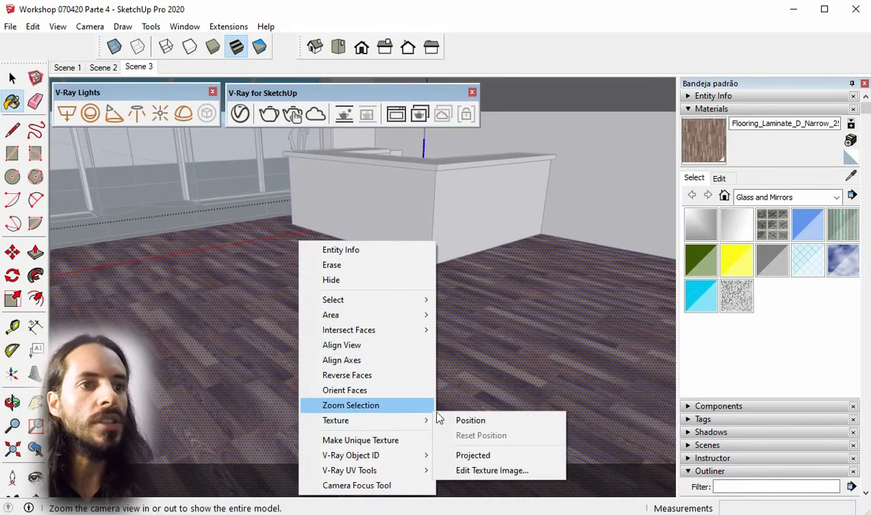
left_click(479, 421)
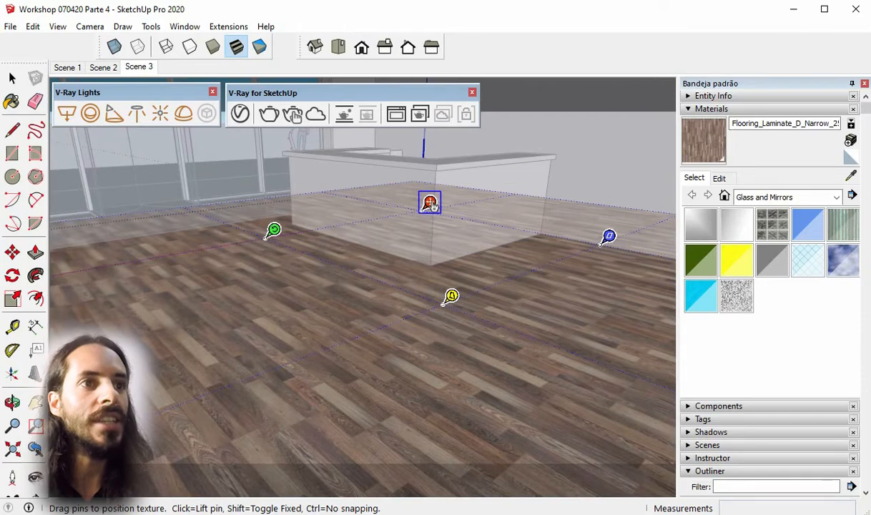
- Turn on X-ray view and move the laminate texture's origin pin to the floor edge behind the counter near the windows
middle_click_drag(377, 225, 338, 238)
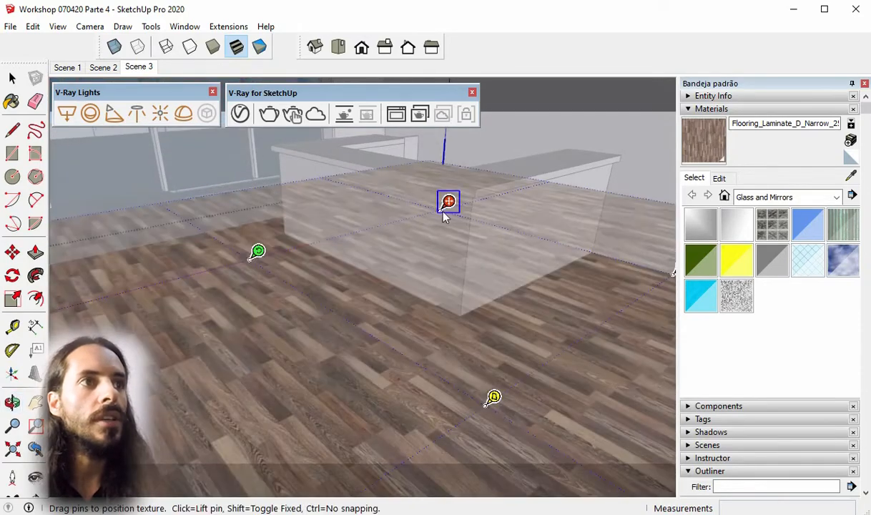
left_click(115, 49)
middle_click_drag(286, 215, 411, 266)
left_click_drag(443, 199, 362, 188)
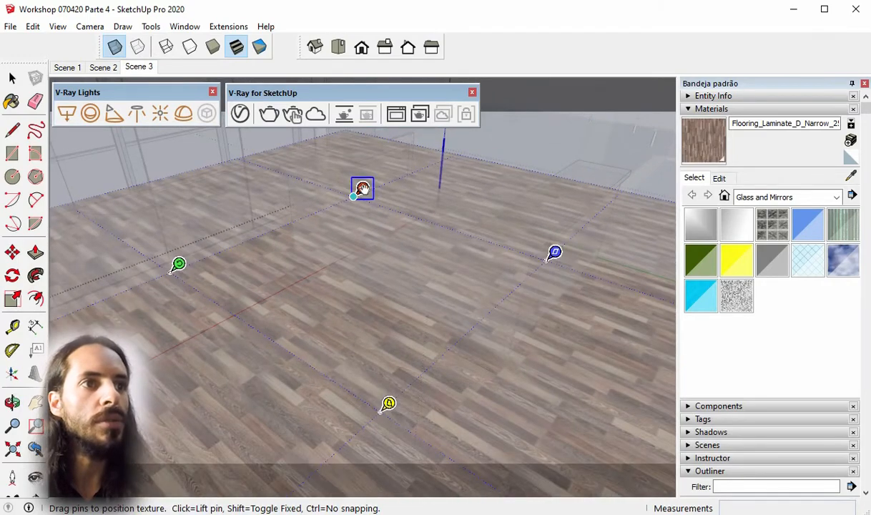
middle_click_drag(350, 206, 429, 225)
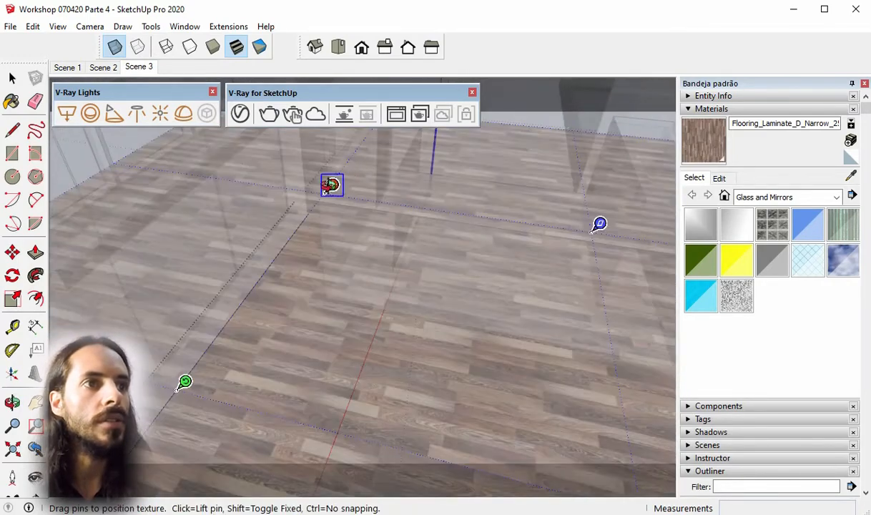
left_click_drag(328, 186, 342, 170)
- Rotate the laminate texture about its origin pin so the planks run diagonally, finish positioning, and turn off X-ray view
scroll(350, 190, "down", 1)
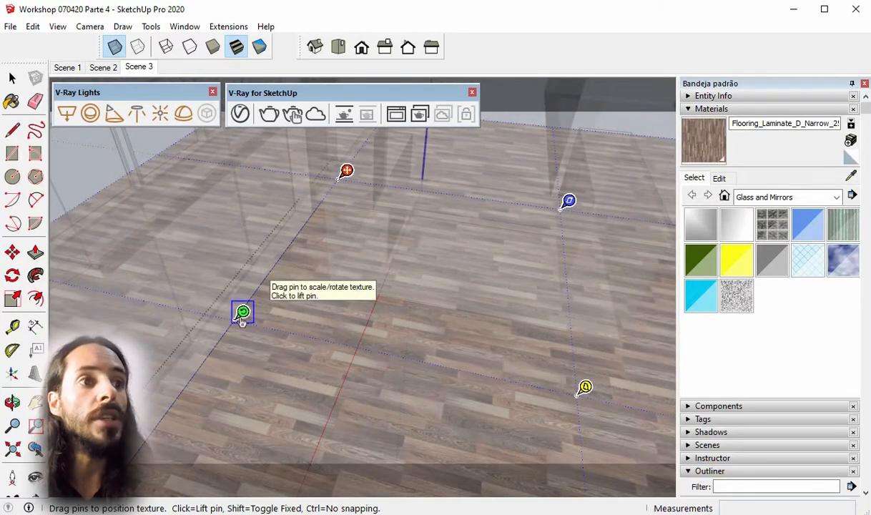
left_click_drag(242, 319, 478, 297)
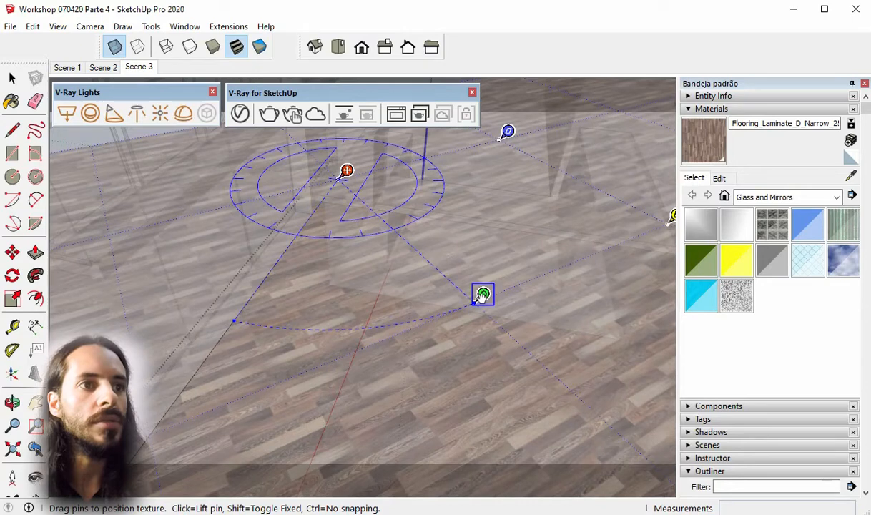
left_click_drag(482, 295, 483, 295)
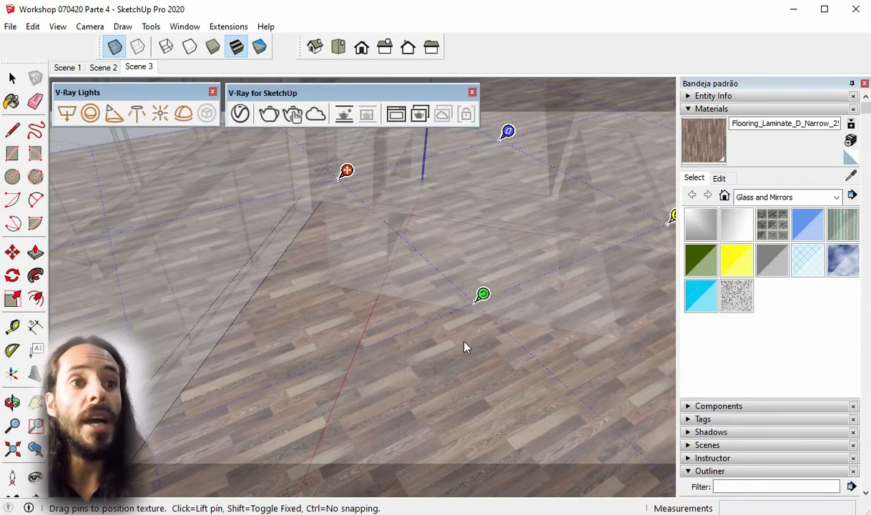
left_click(11, 78)
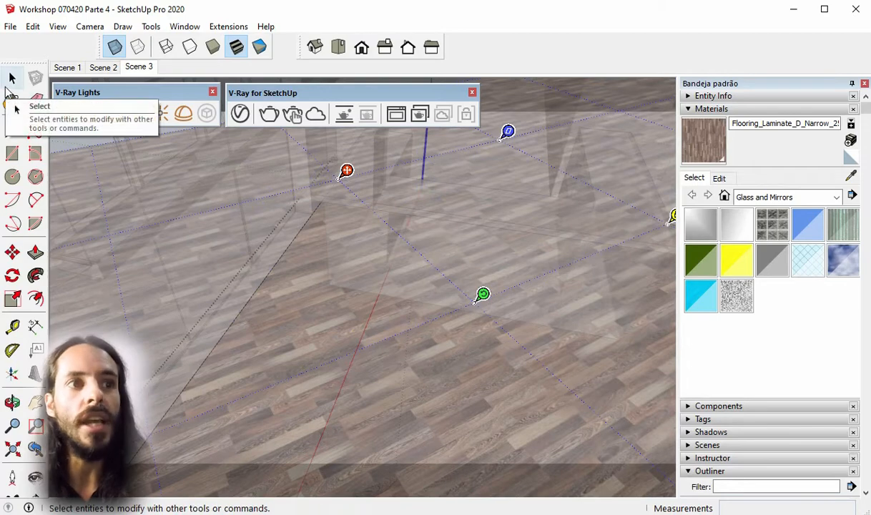
left_click(428, 321)
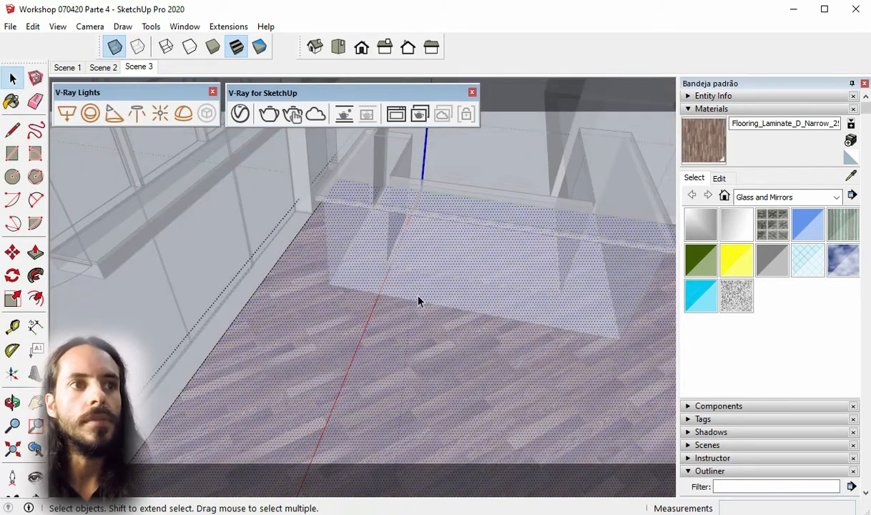
left_click(114, 46)
middle_click_drag(436, 319, 321, 235)
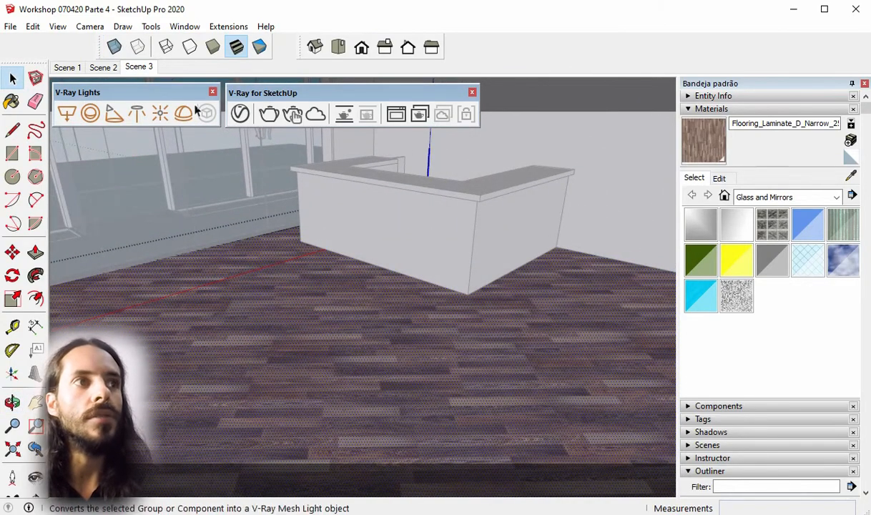
- Return to Scene 3, check the render's Material Override settings, and turn off Can be Overridden for the Flooring_Laminate_D_Narrow_250cm material
left_click(140, 67)
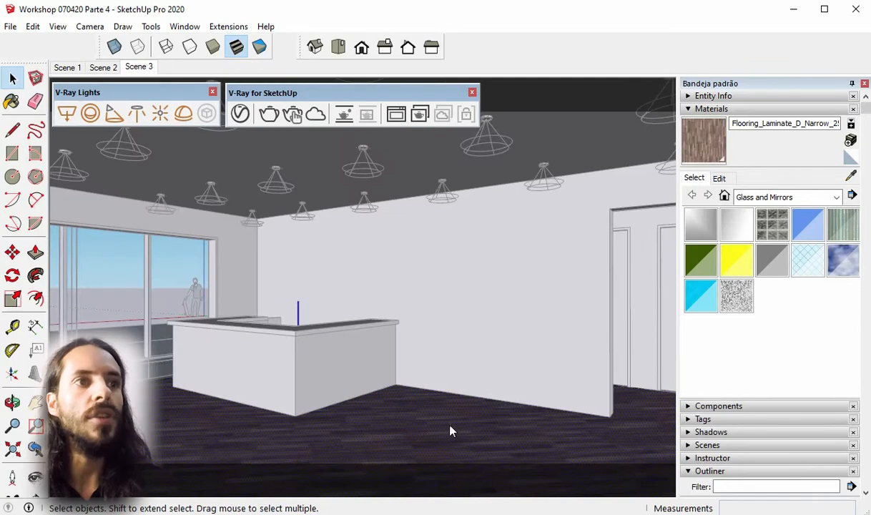
left_click(240, 114)
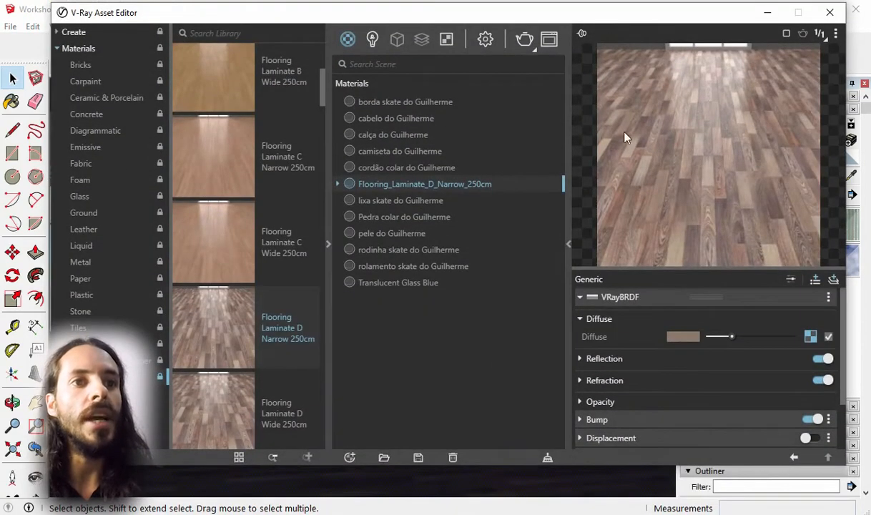
left_click(580, 298)
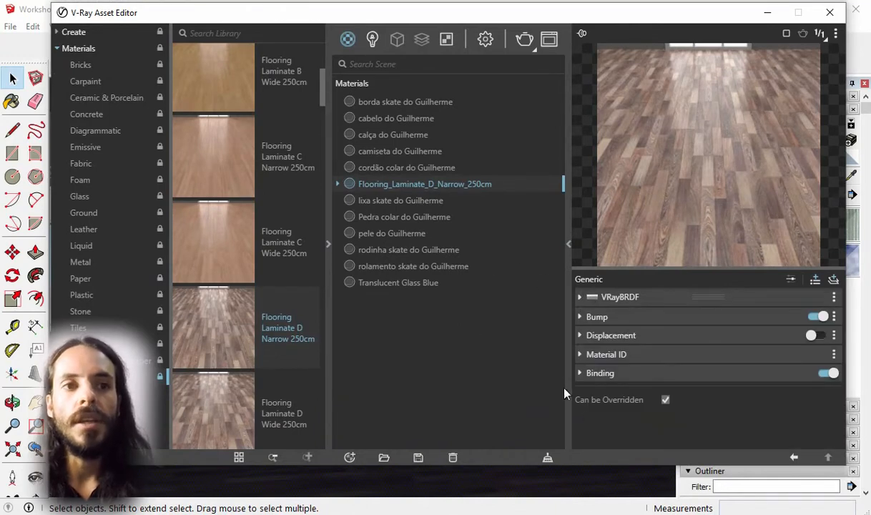
left_click(486, 40)
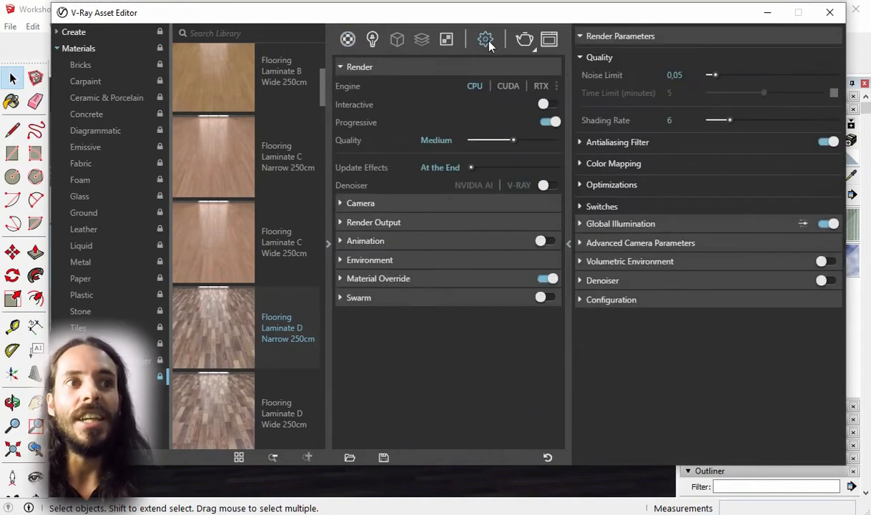
left_click(409, 279)
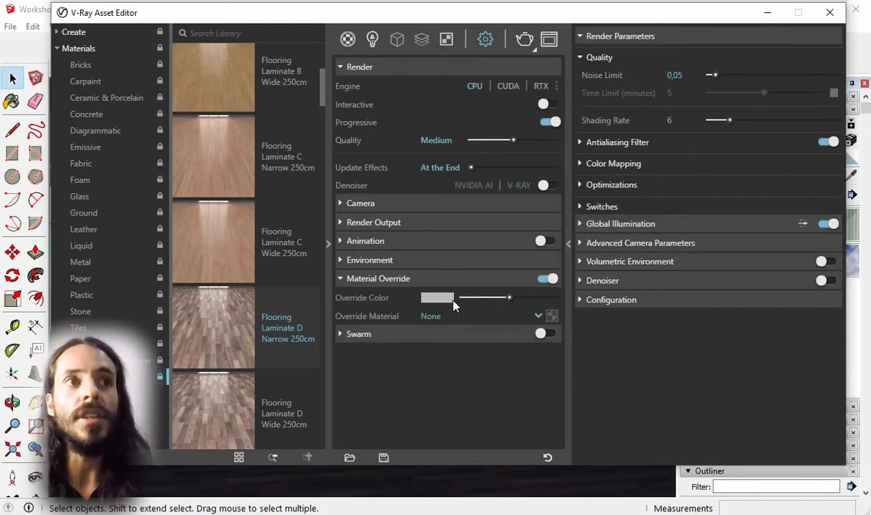
left_click(349, 40)
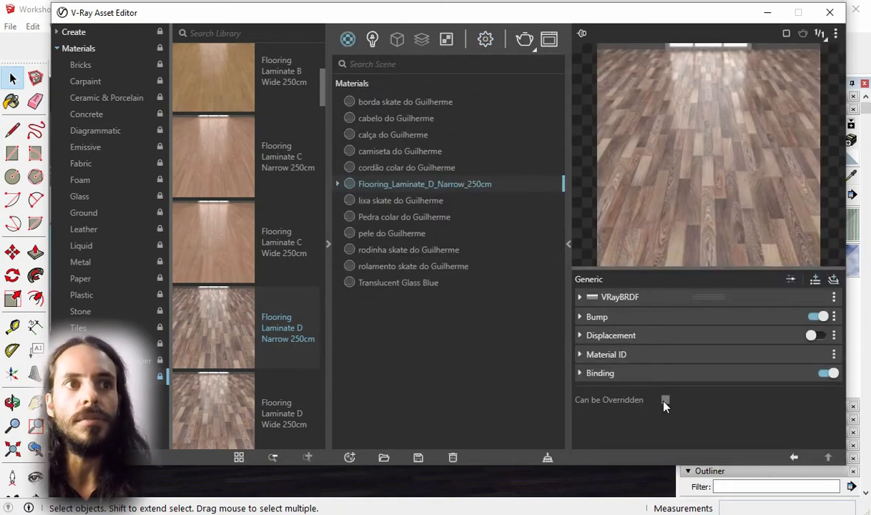
- Run a test render of Scene 3 to check the laminate floor, and put the frame buffer away
left_click(526, 40)
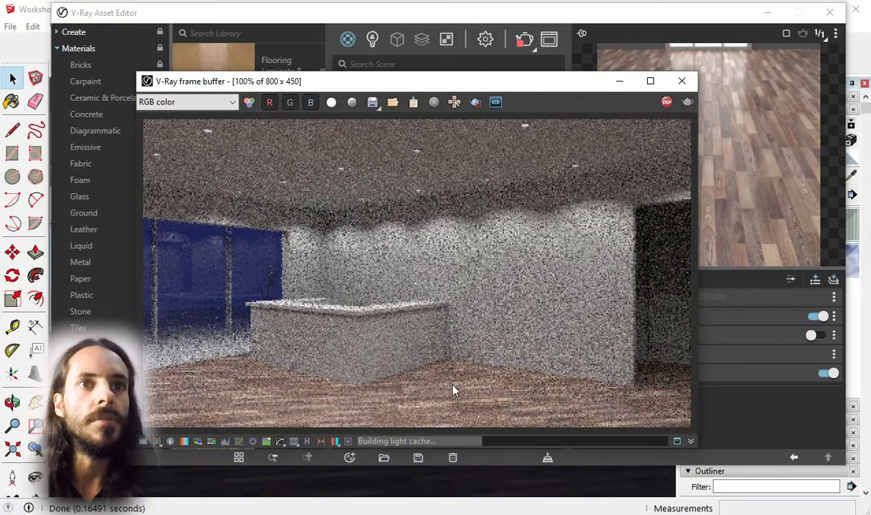
left_click_drag(512, 83, 409, 70)
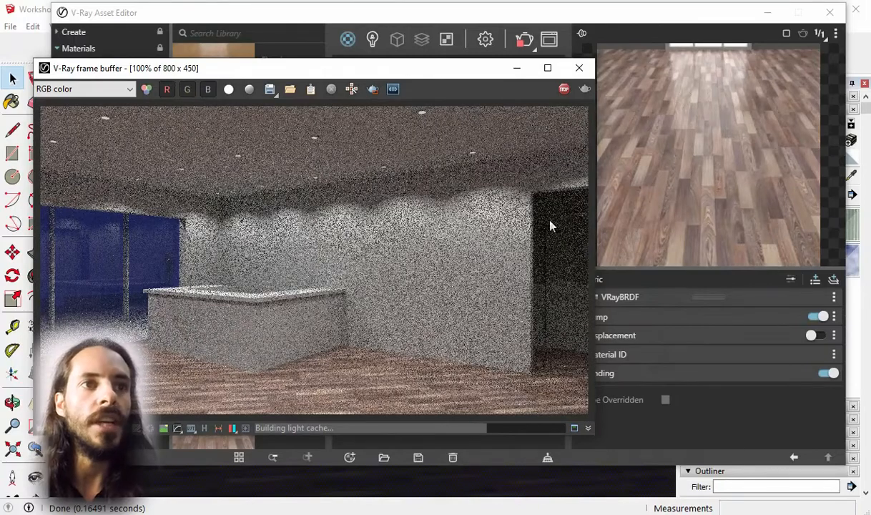
left_click(517, 68)
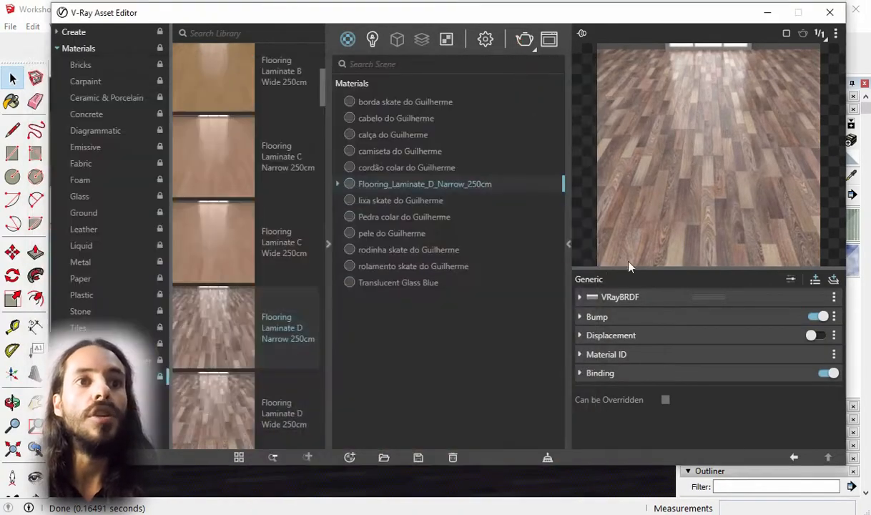
- Inspect the bitmap used as the laminate material's diffuse texture and return to the material's settings
left_click(580, 297)
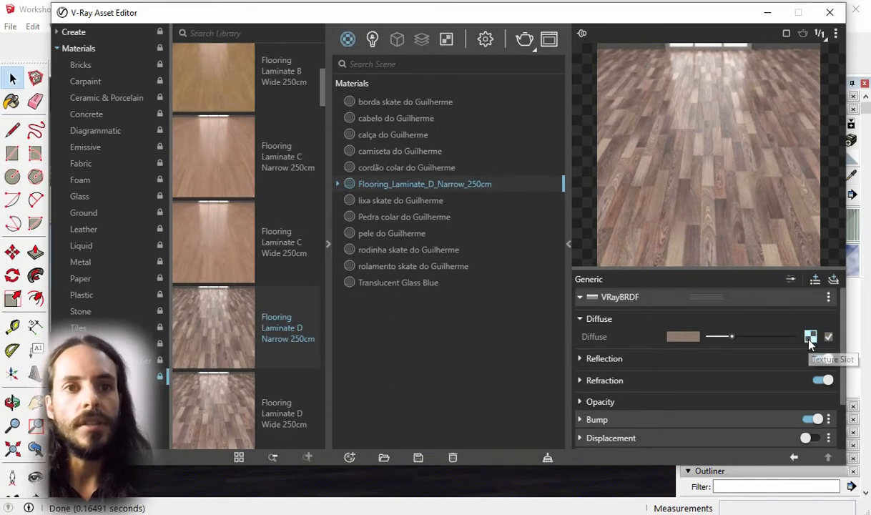
left_click(809, 337)
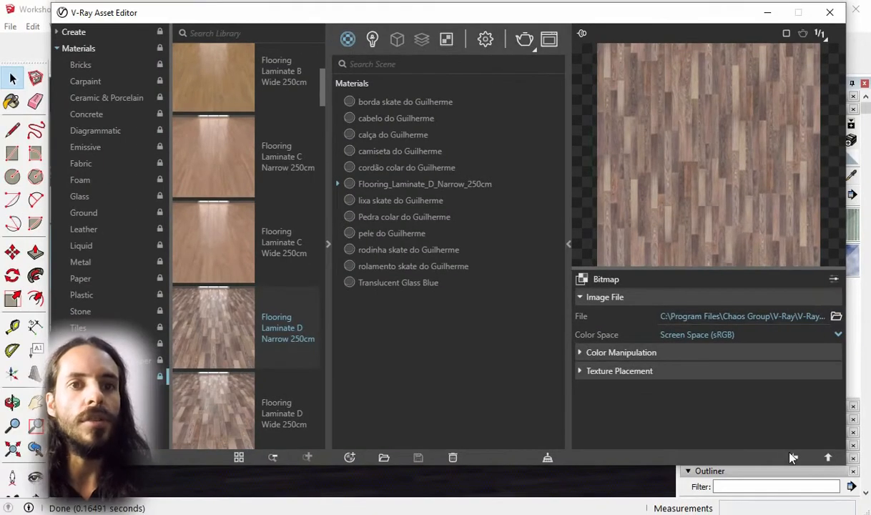
left_click(792, 458)
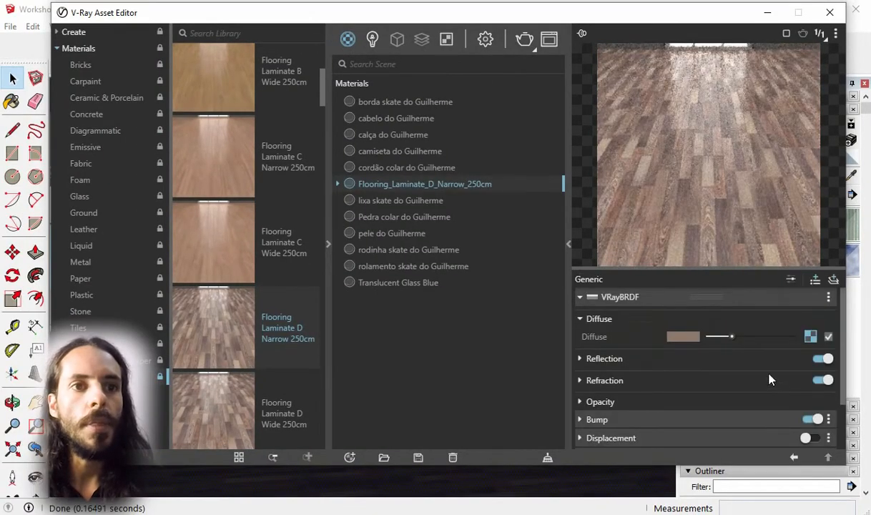
- Expand the laminate material's reflection settings and make the V-Ray Asset Editor taller to show more parameters
left_click(582, 358)
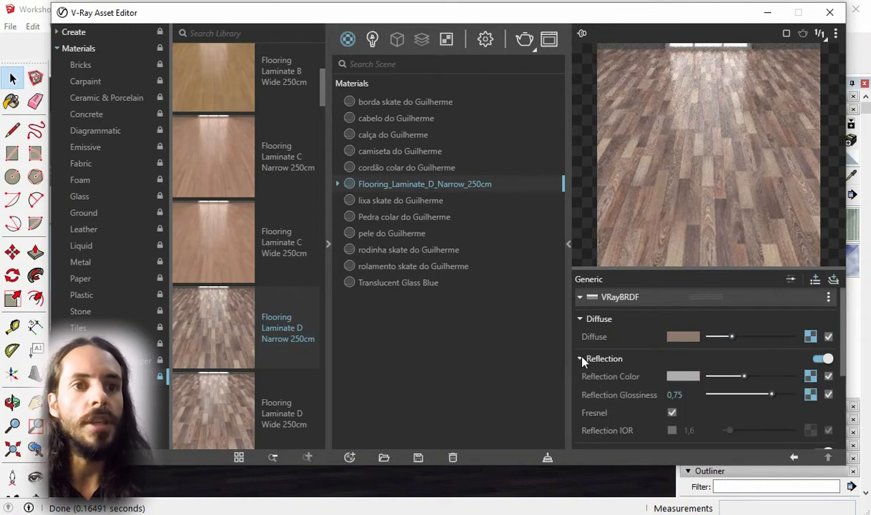
scroll(622, 387, "down", 3)
scroll(679, 385, "up", 3)
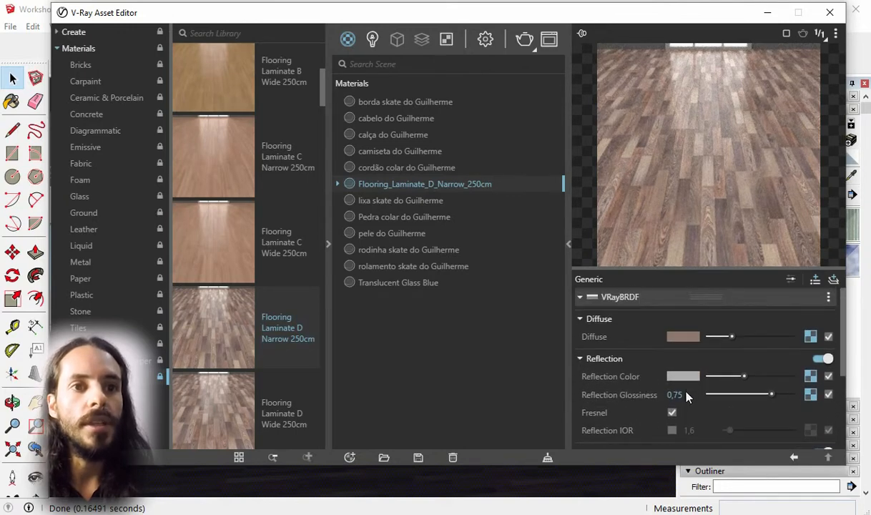
scroll(686, 392, "down", 2)
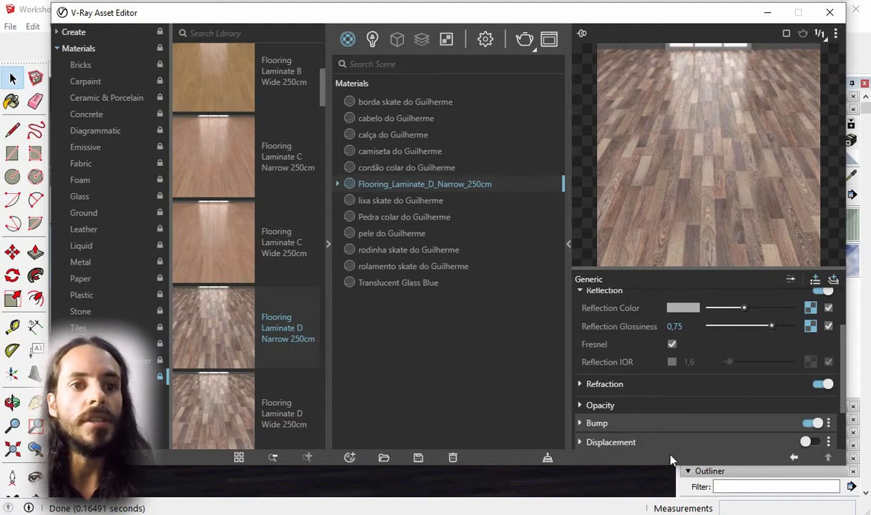
left_click_drag(661, 466, 661, 485)
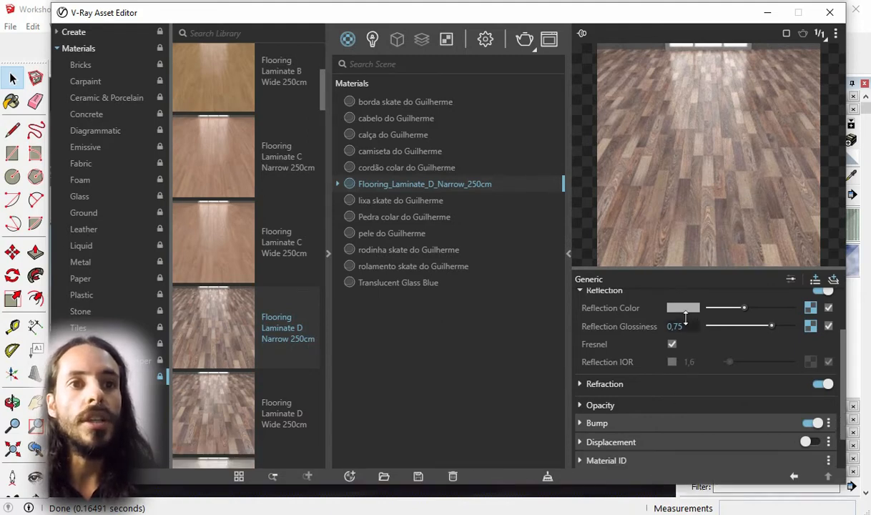
- Examine the textures driving the laminate's reflection color and reflection glossiness, returning to the material's settings after each
mouse_move(691, 316)
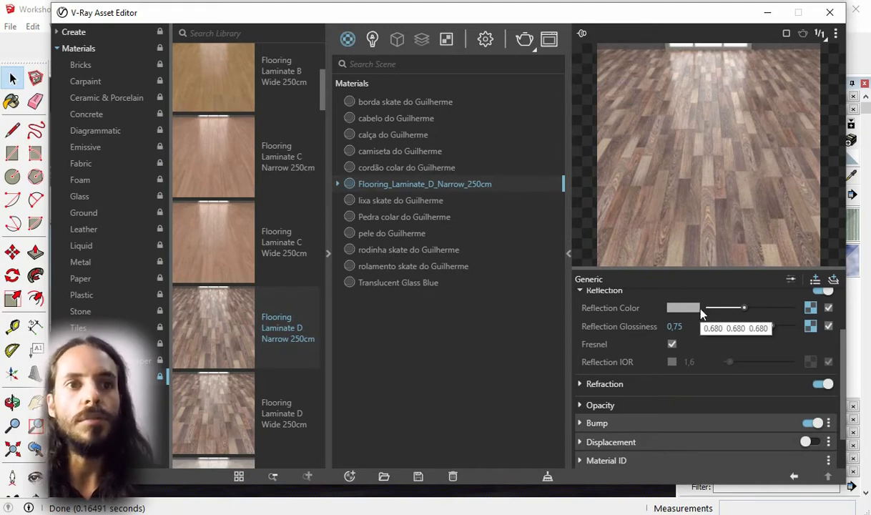
left_click(812, 309)
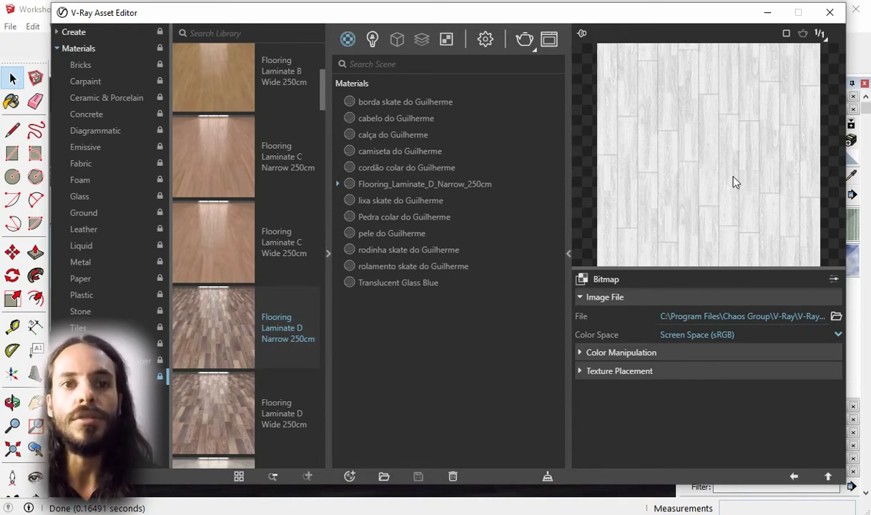
key("ctrl+1")
left_click(799, 472)
mouse_move(790, 456)
left_mouse_down()
mouse_move(704, 462)
mouse_move(748, 452)
left_mouse_up()
key("Escape")
left_click(792, 476)
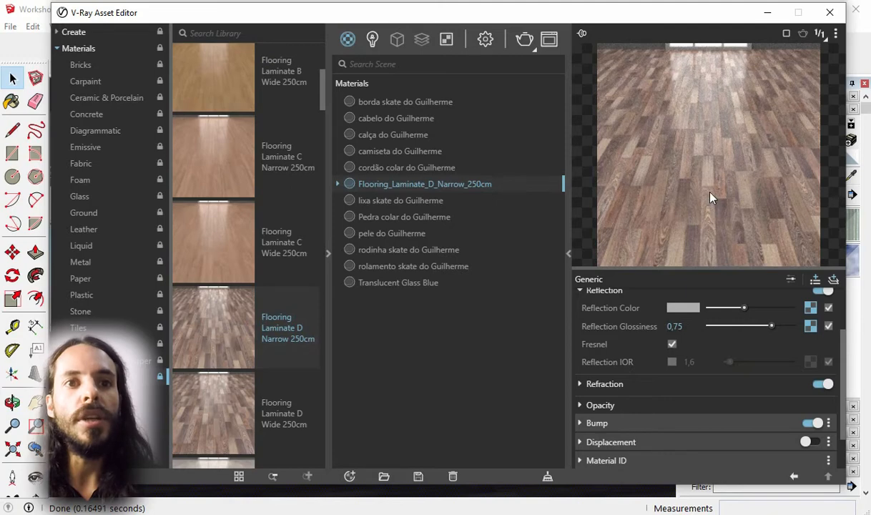
left_click(810, 327)
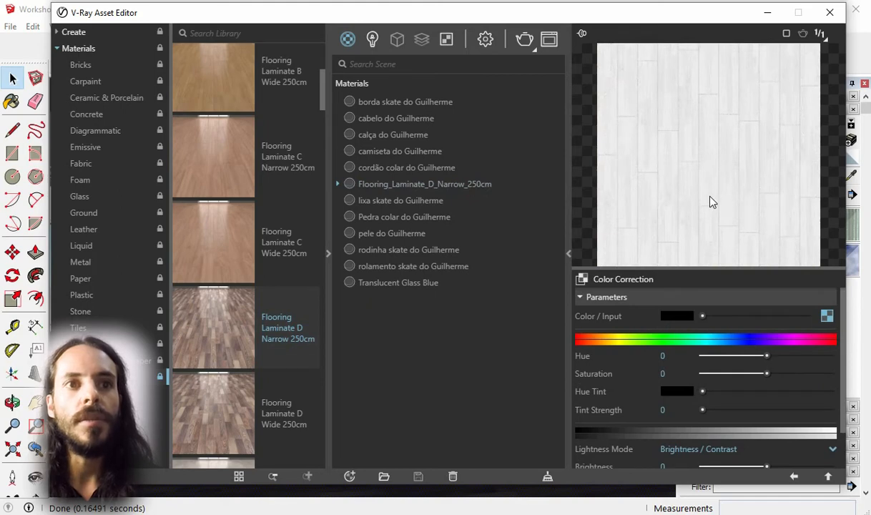
left_click(794, 476)
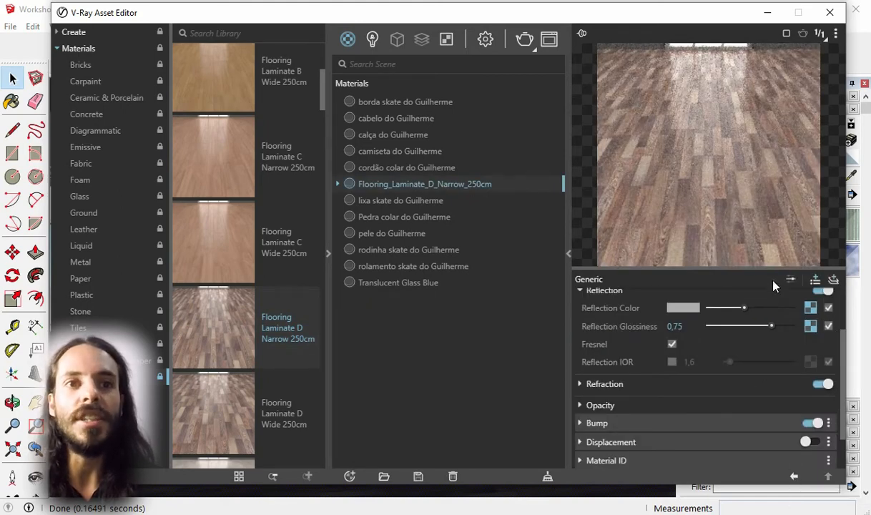
- Disable the laminate's reflection color and glossiness textures, and set the reflection color to white and the glossiness to 1
left_click_drag(844, 371, 838, 361)
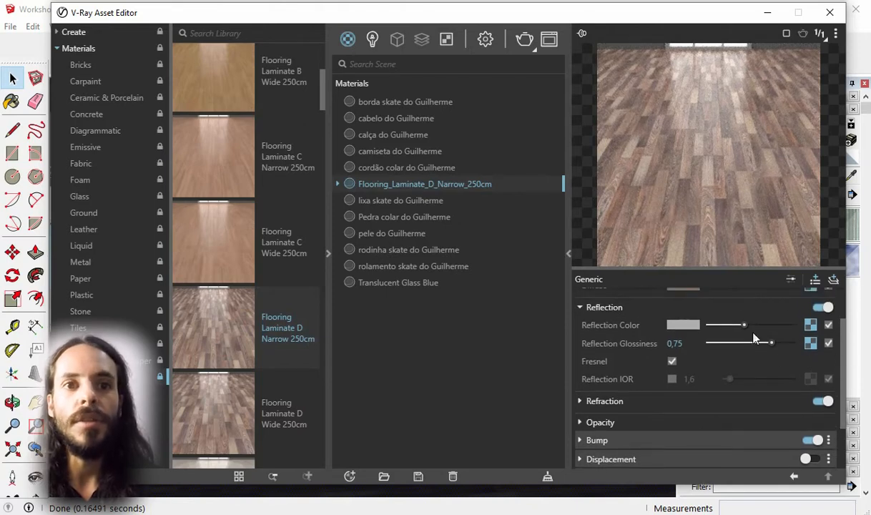
left_click(828, 325)
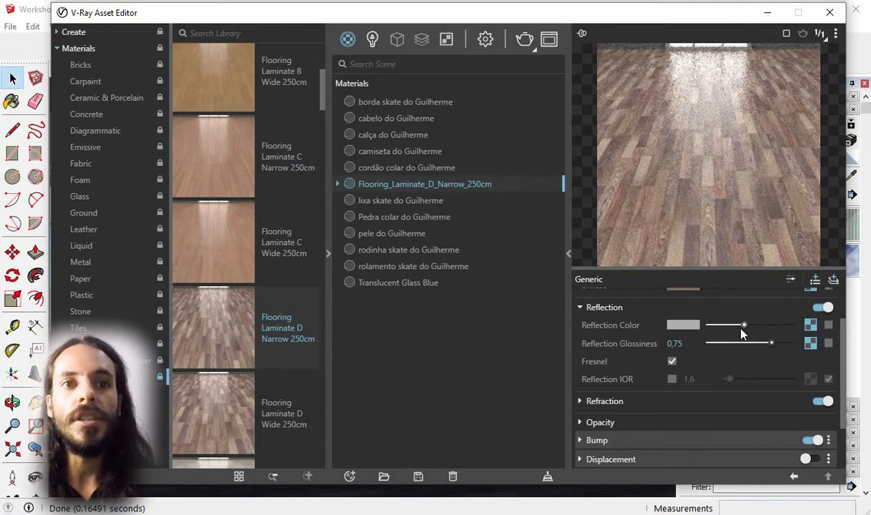
left_click_drag(744, 324, 803, 334)
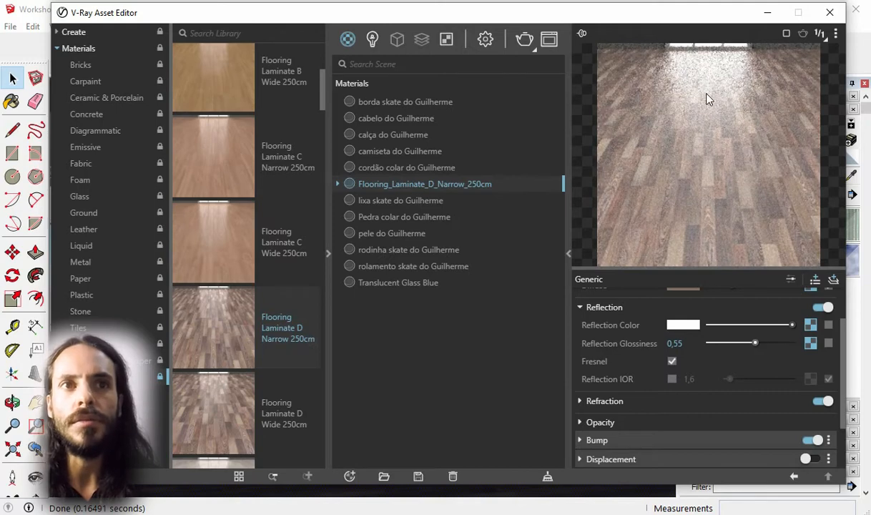
left_click_drag(756, 344, 794, 344)
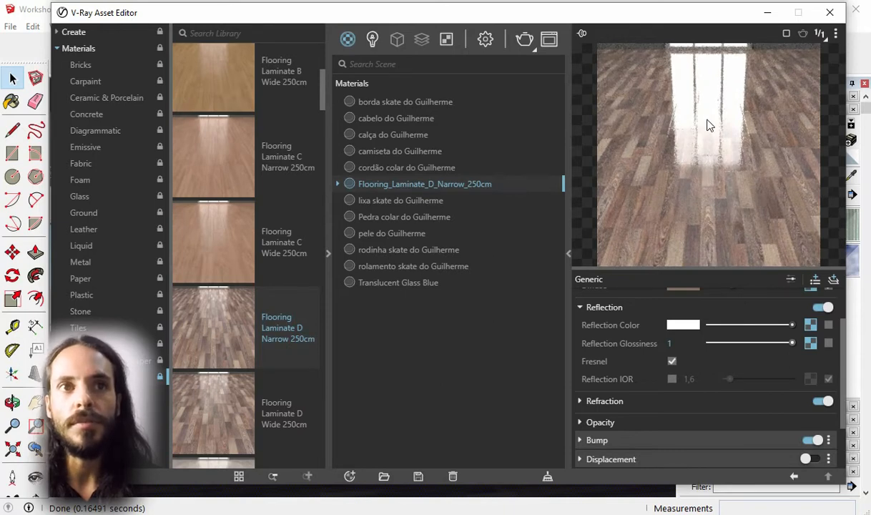
- Re-enable the textures for the laminate's reflection color and reflection glossiness, and collapse the reflection settings
left_click(828, 324)
left_click(828, 343)
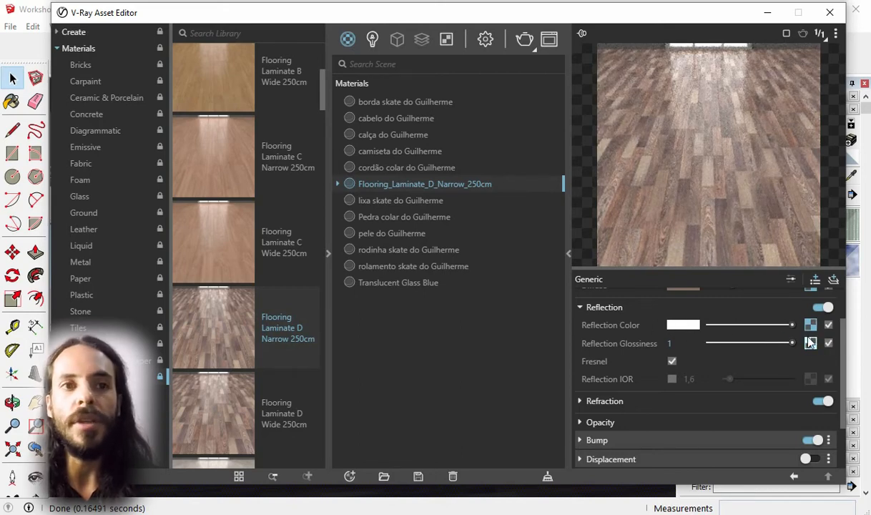
left_click(587, 308)
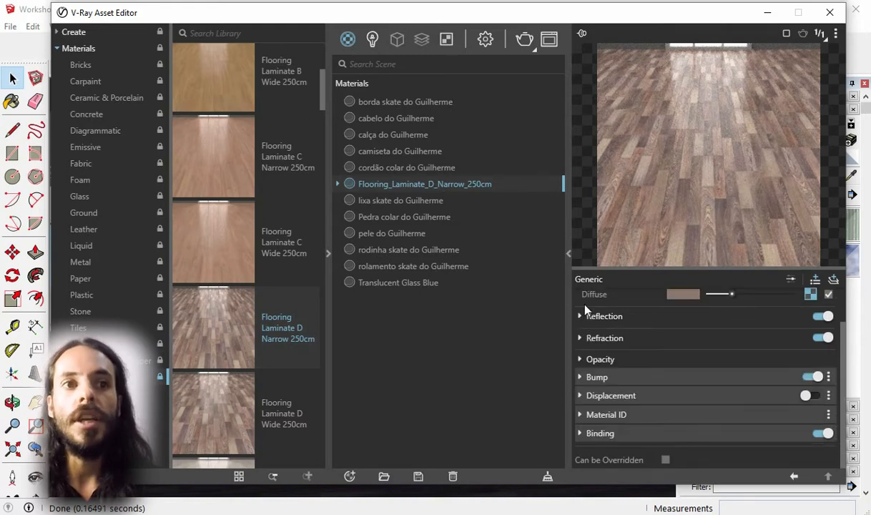
- Review the laminate's refraction and bump settings and inspect the bitmap assigned as its bump map
left_click(605, 338)
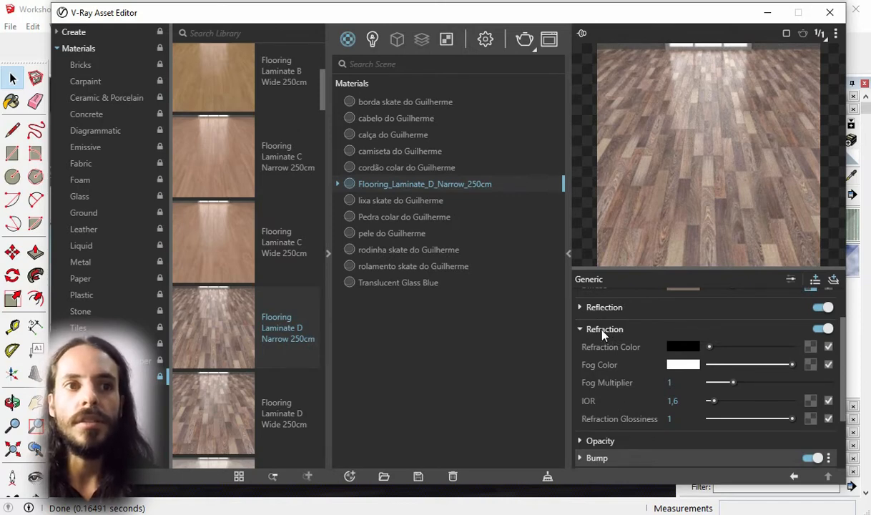
left_click(602, 330)
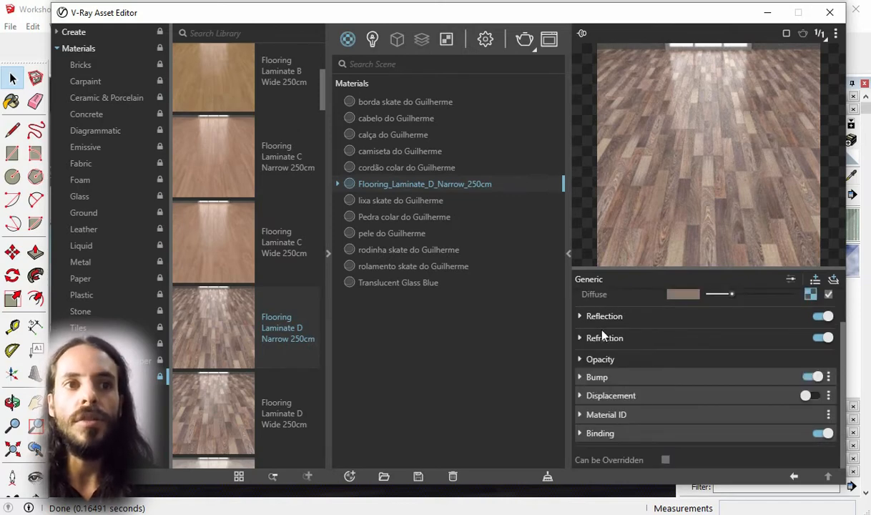
left_click(619, 377)
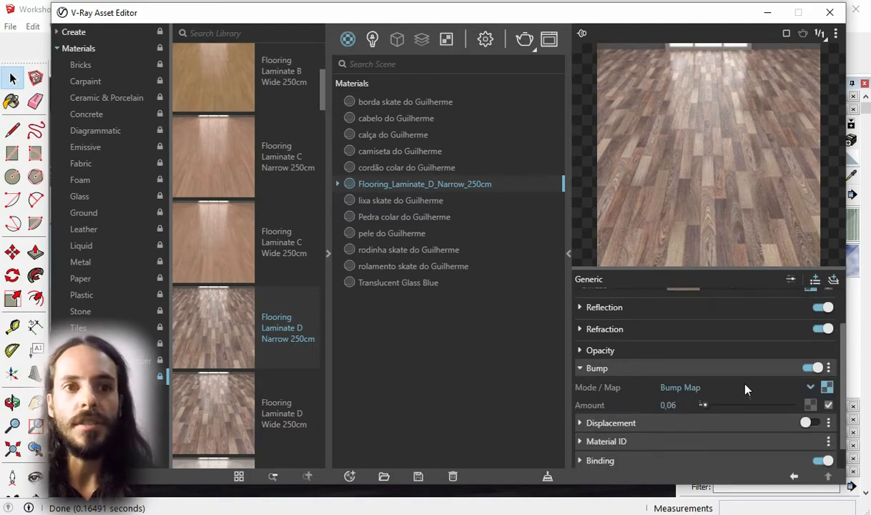
key("ctrl+1")
left_click(787, 366)
mouse_move(822, 362)
left_mouse_down()
mouse_move(819, 347)
mouse_move(826, 355)
mouse_move(738, 400)
mouse_move(812, 368)
left_mouse_up()
key("Escape")
key("ctrl+1")
left_click(787, 384)
key("Escape")
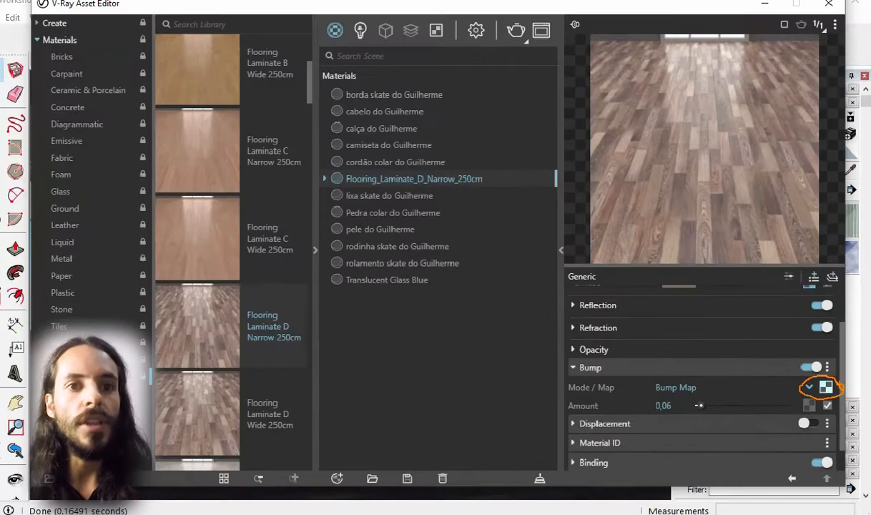
left_click(827, 387)
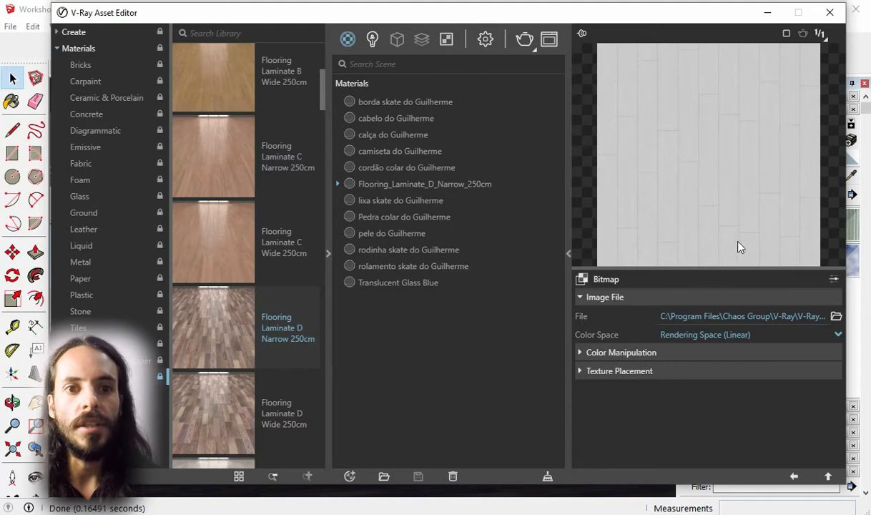
left_click(794, 476)
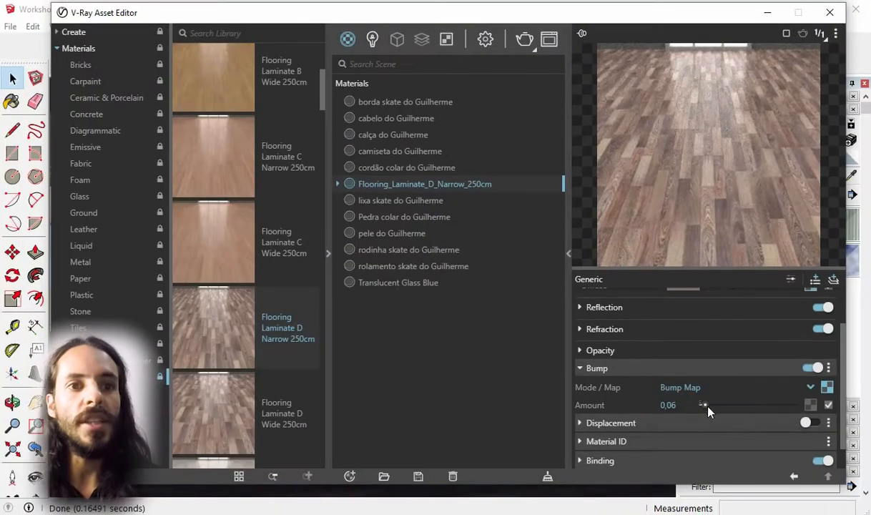
- Try the laminate's bump amount at 2 and set it to 1.02
left_click_drag(705, 406, 810, 420)
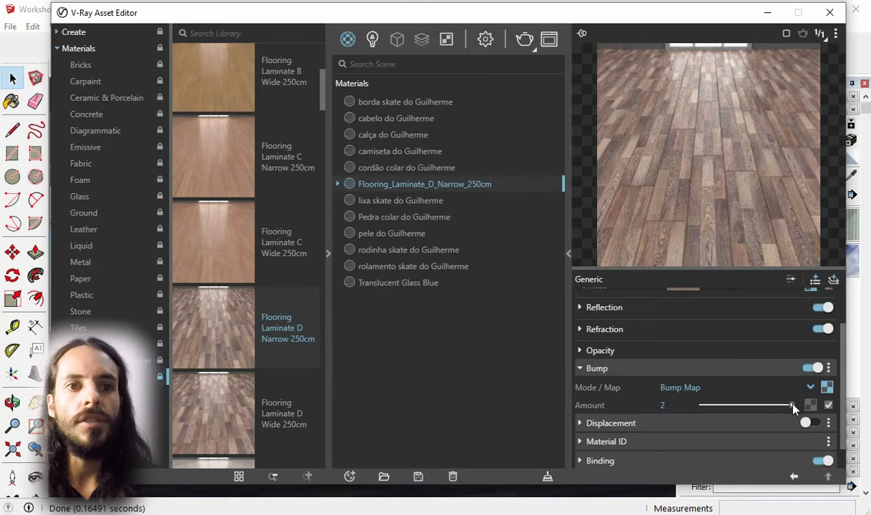
left_click_drag(791, 407, 747, 405)
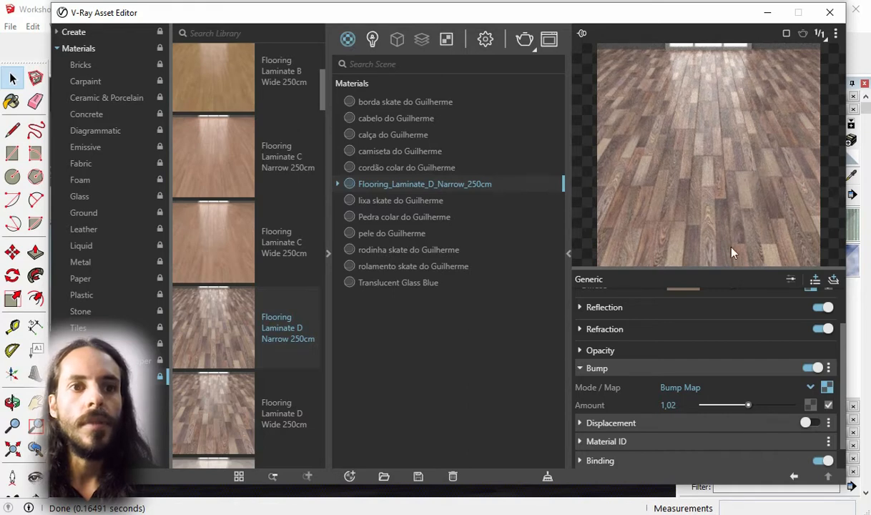
- Set the laminate's bump amount to 0,5 and minimize the V-Ray Asset Editor
double_click(668, 405)
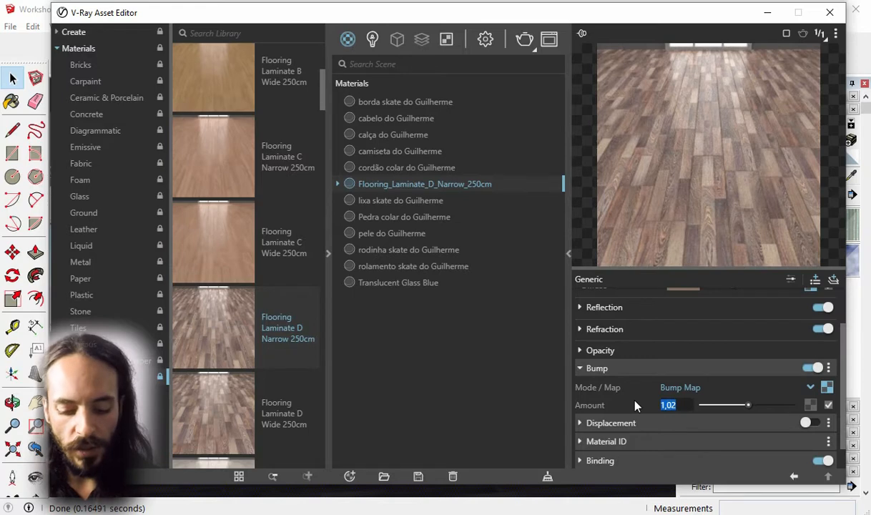
type("0,5")
key("Return")
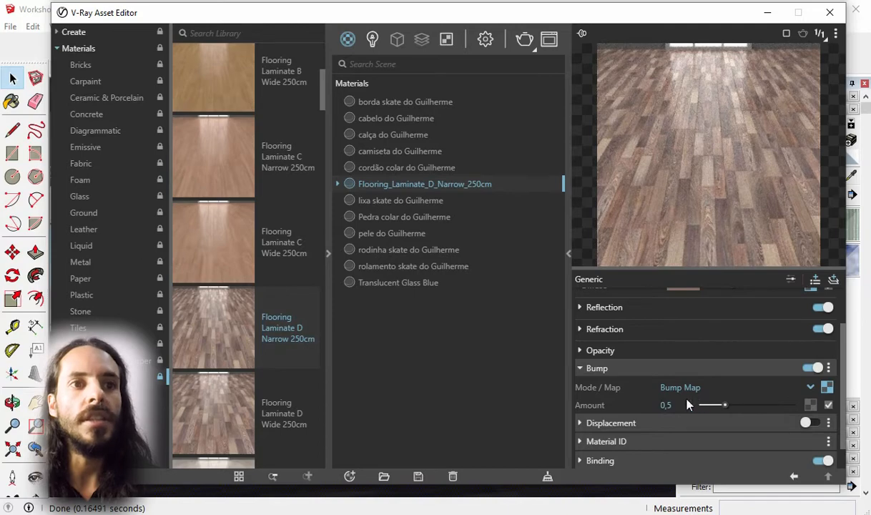
left_click(764, 13)
- Run a test render of the laminate floor from a close view beside the reception counter, and close it after review
scroll(336, 438, "up", 3)
middle_click_drag(346, 449, 463, 333)
scroll(450, 350, "down", 3)
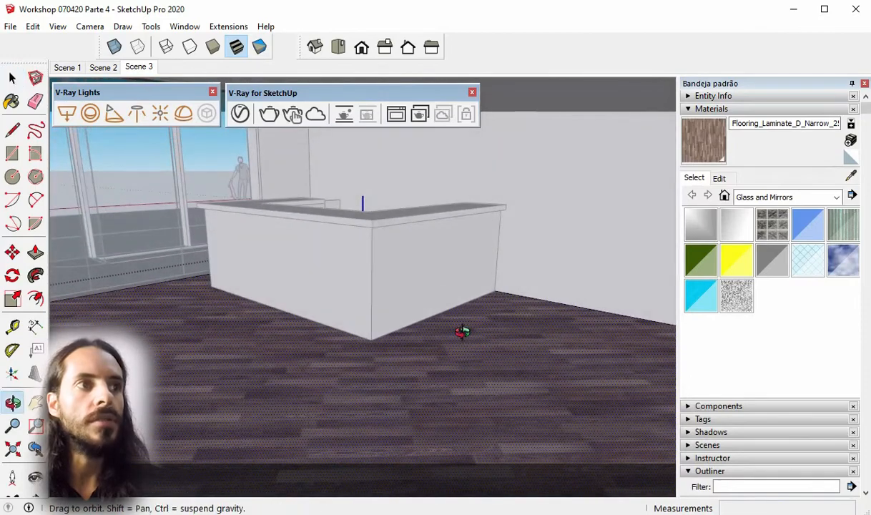
scroll(329, 414, "up", 4)
scroll(329, 419, "up", 1)
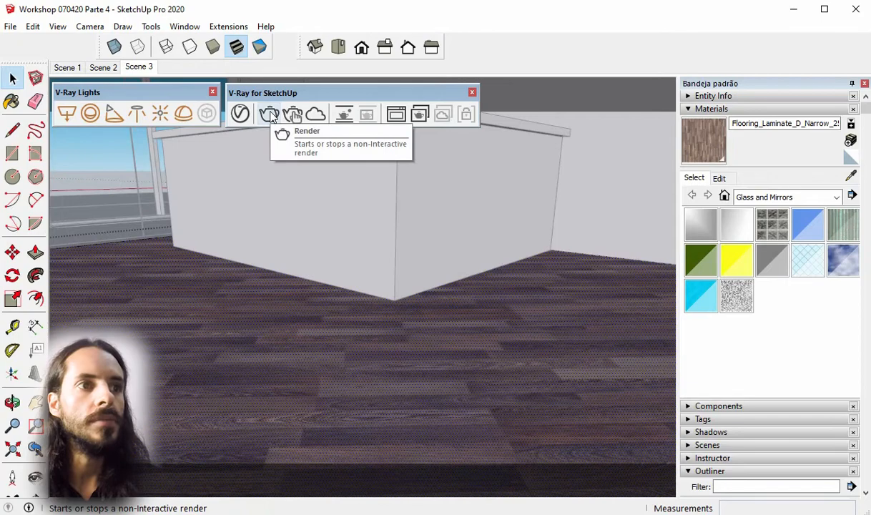
left_click(270, 116)
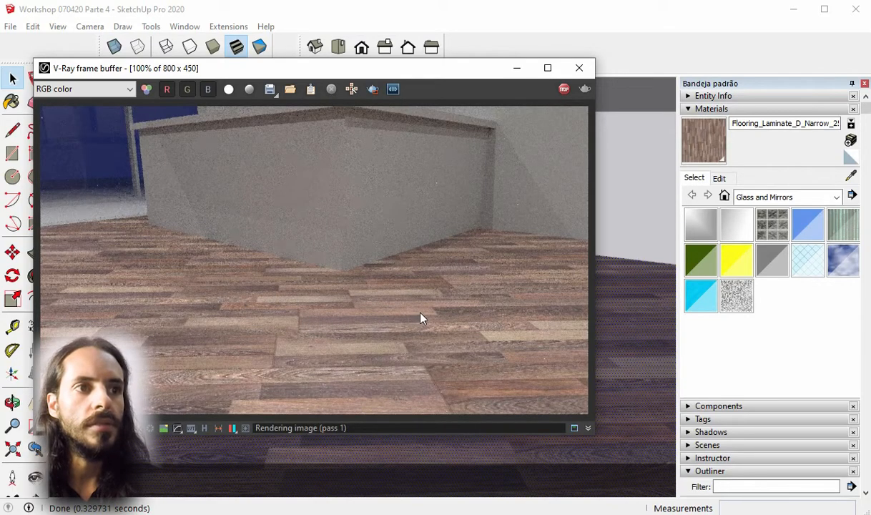
left_click(564, 88)
left_click(579, 68)
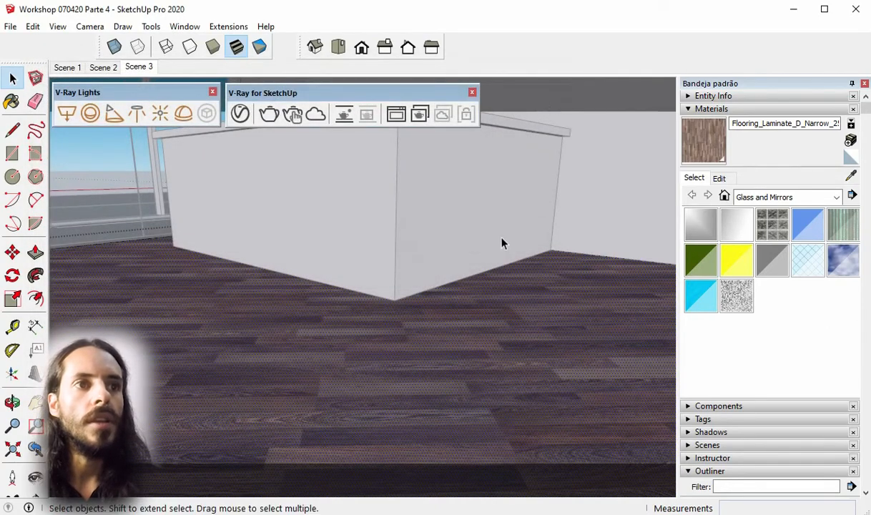
- Open the reception counter group for editing and select its two large outer faces below the countertop
scroll(478, 230, "down", 2)
middle_click_drag(465, 236, 432, 278)
double_click(435, 288)
left_click(437, 289)
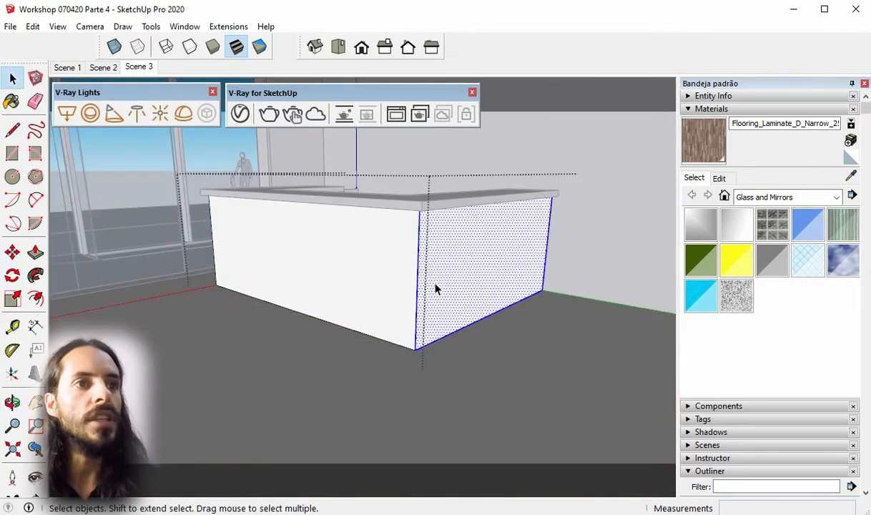
left_click(377, 269, "shift")
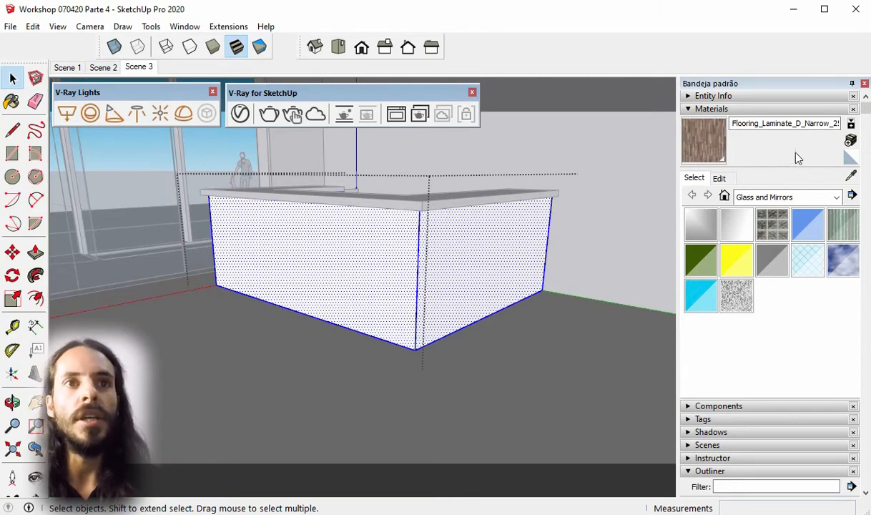
- Create a texture-free coral red material named "cor balcão", starting from the Default material
left_click(851, 140)
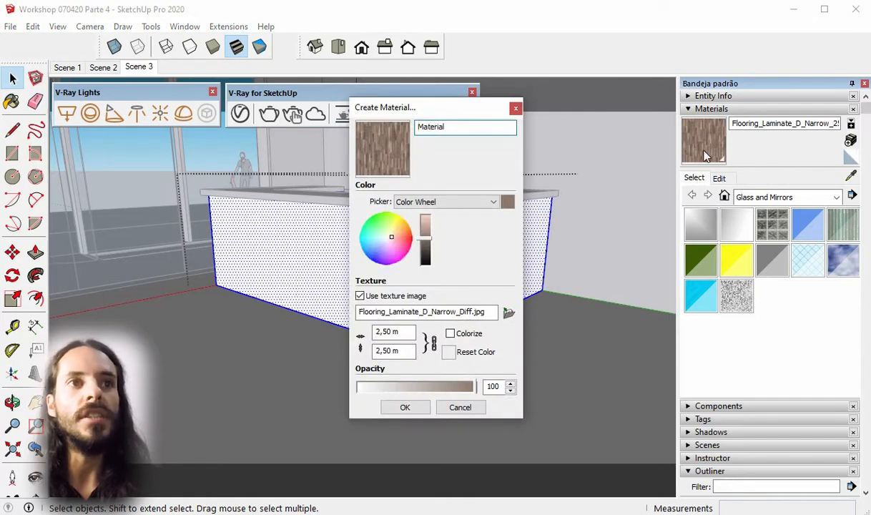
left_click(516, 109)
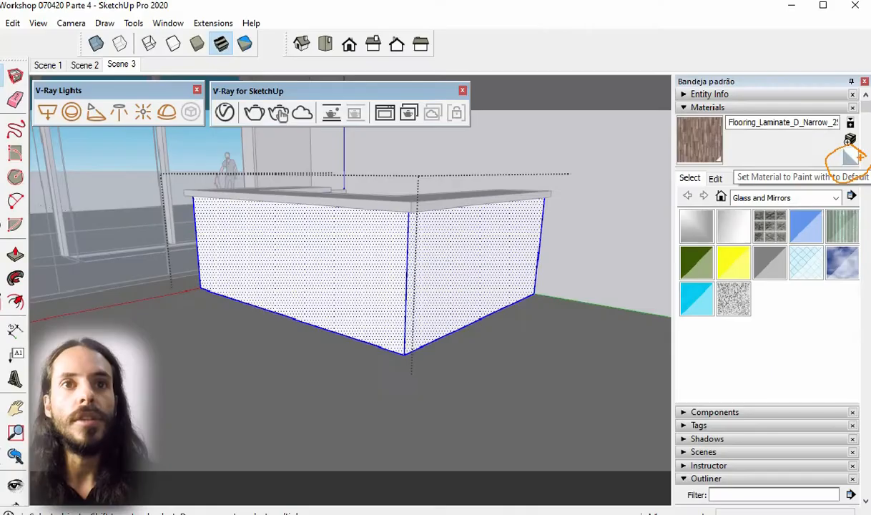
left_click(851, 156)
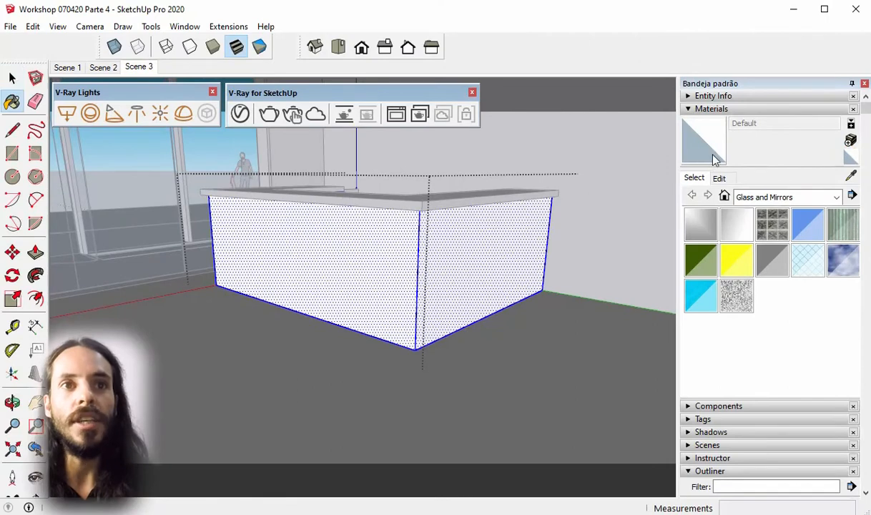
left_click(851, 141)
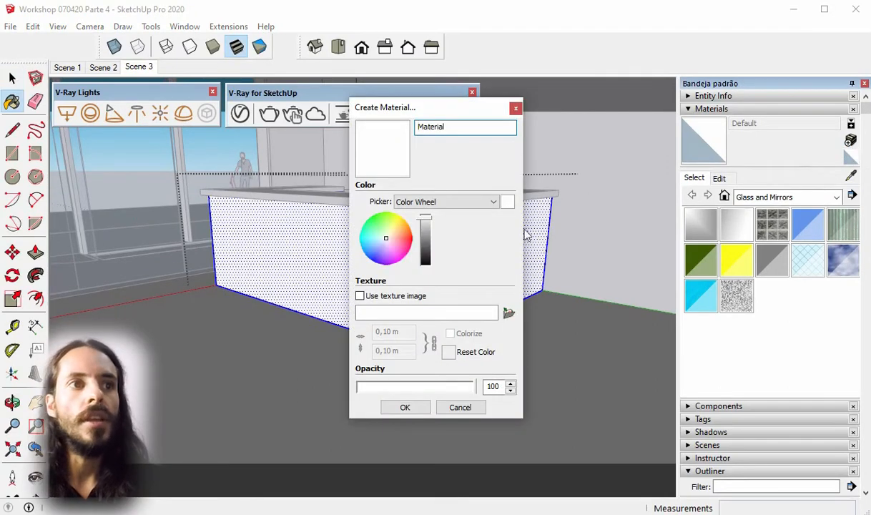
left_click(401, 238)
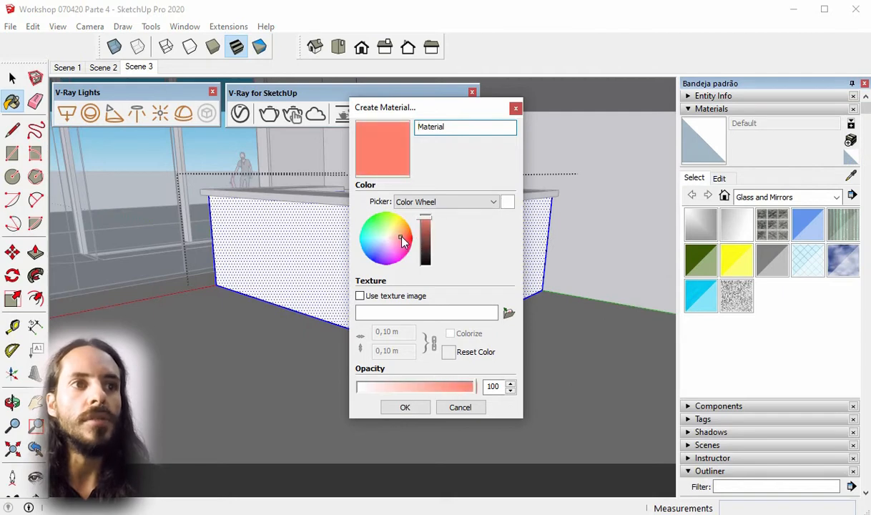
left_click(427, 224)
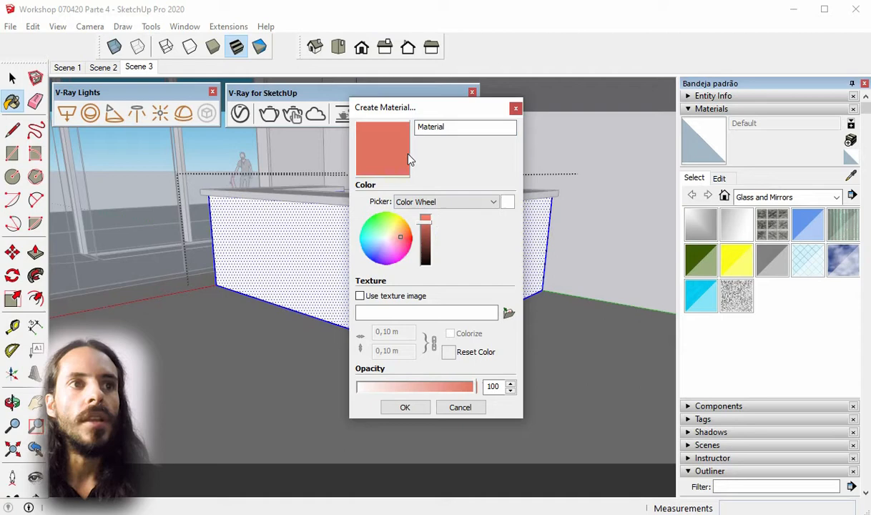
left_click(460, 131)
double_click(460, 130)
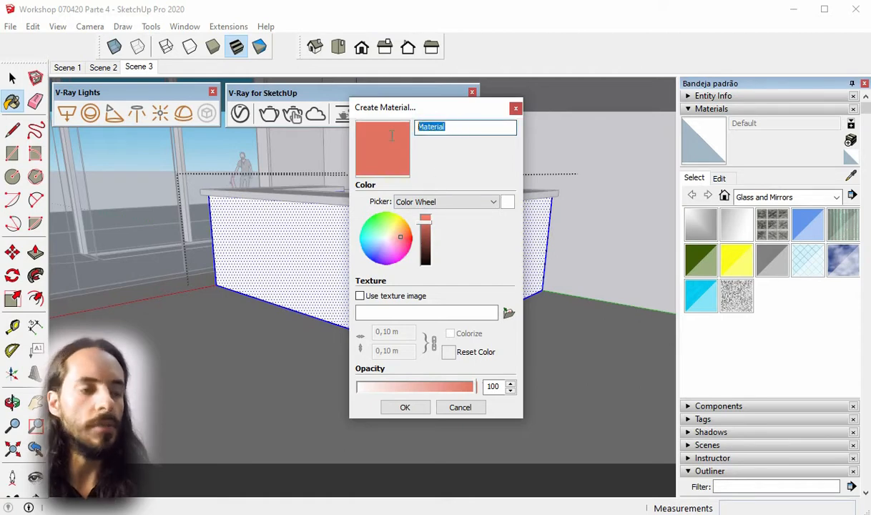
type("cor")
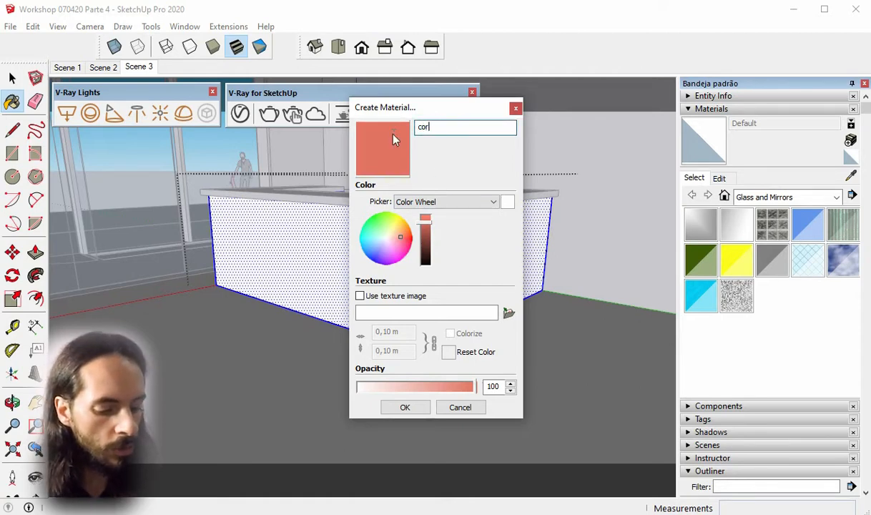
type(" balcão")
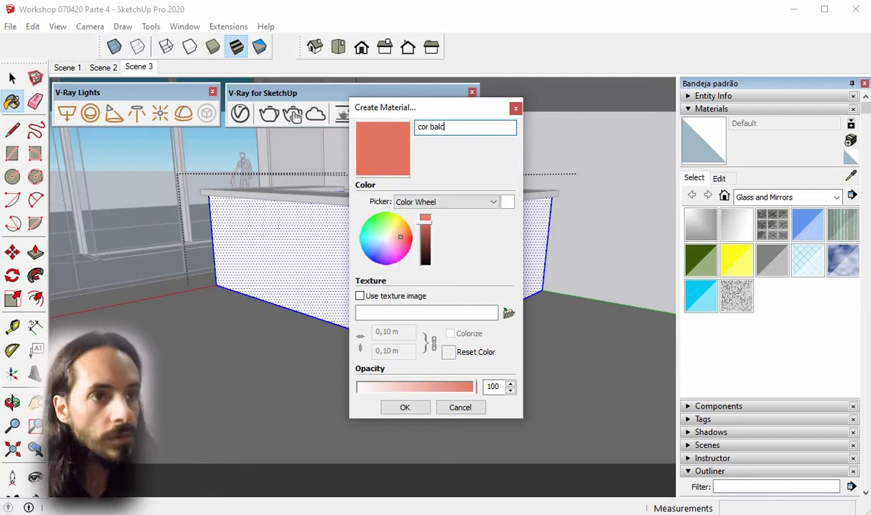
left_click(405, 407)
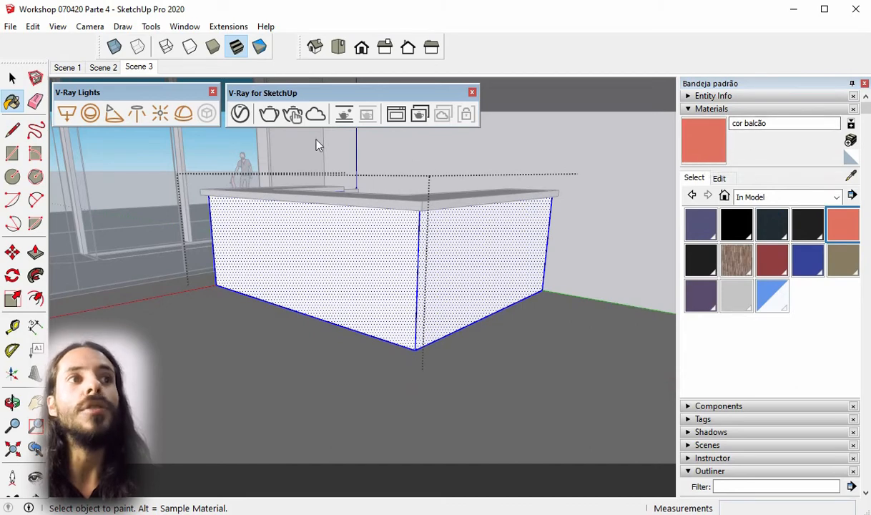
- Give the cor balcão material a light grey reflection color and a reflection glossiness of 0,75 in the V-Ray Asset Editor
left_click(240, 115)
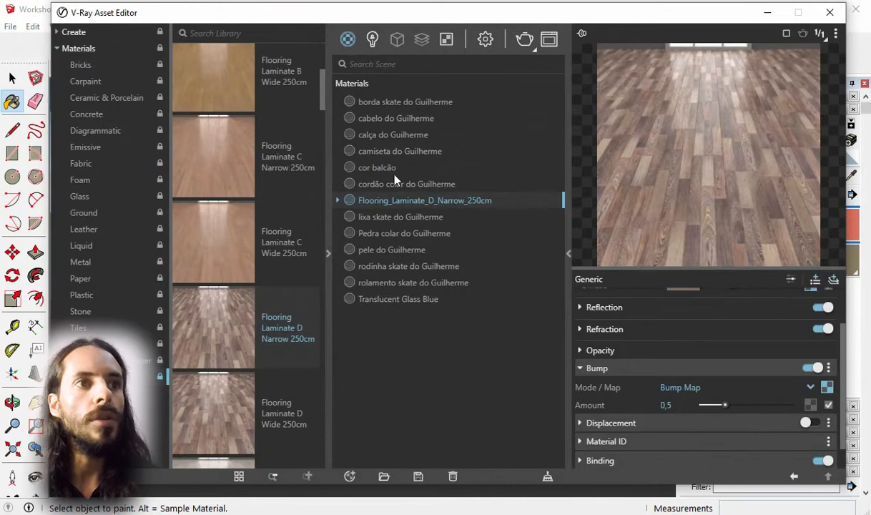
left_click(372, 166)
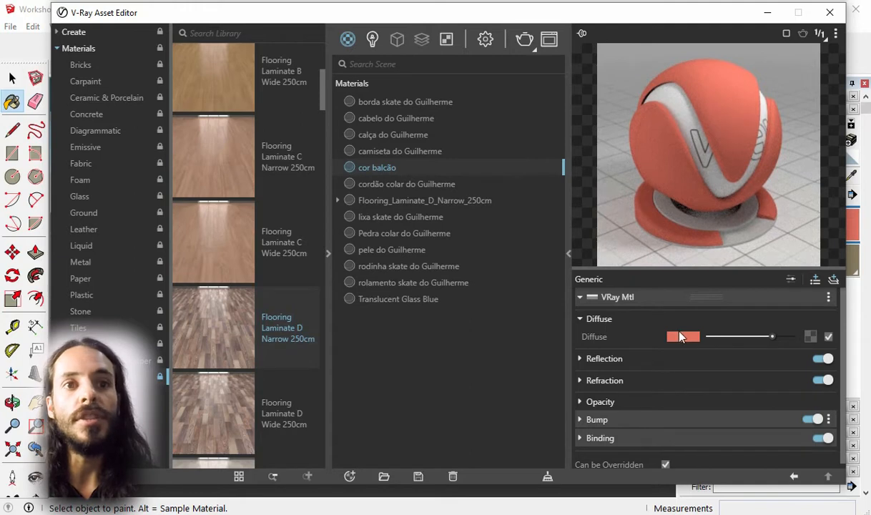
left_click(629, 359)
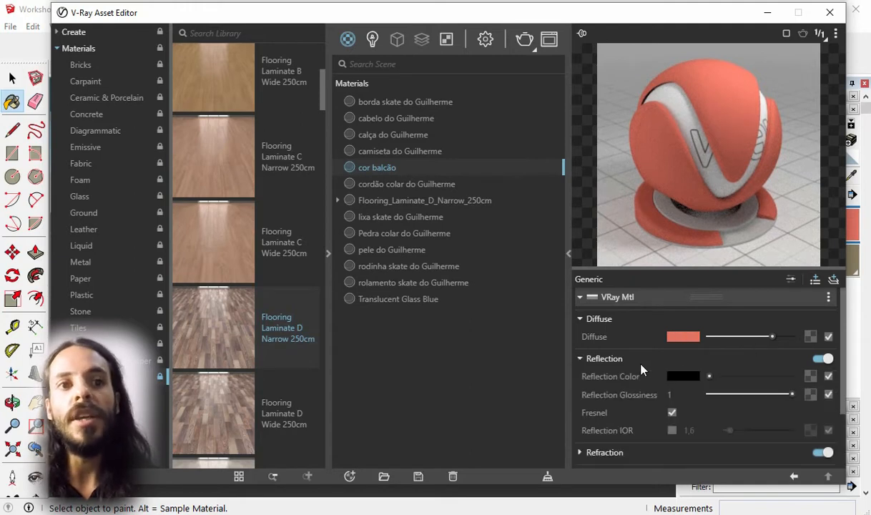
left_click_drag(708, 377, 755, 377)
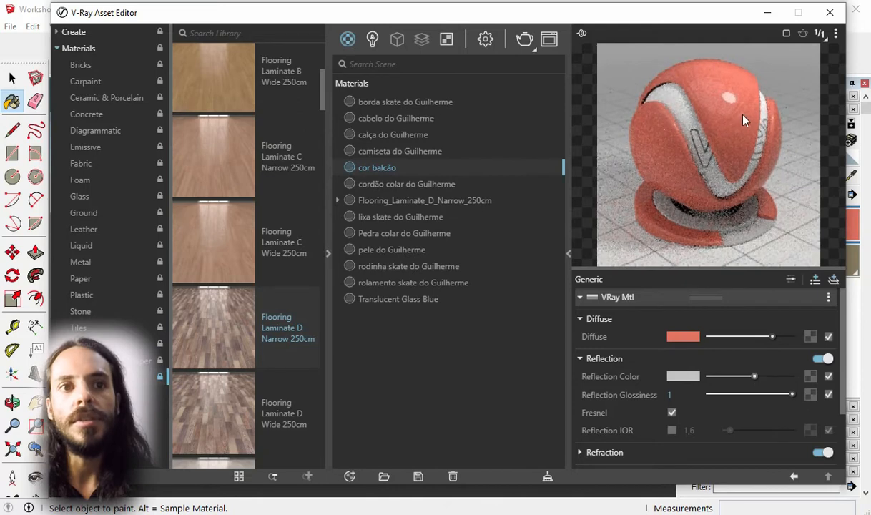
left_click_drag(793, 395, 773, 398)
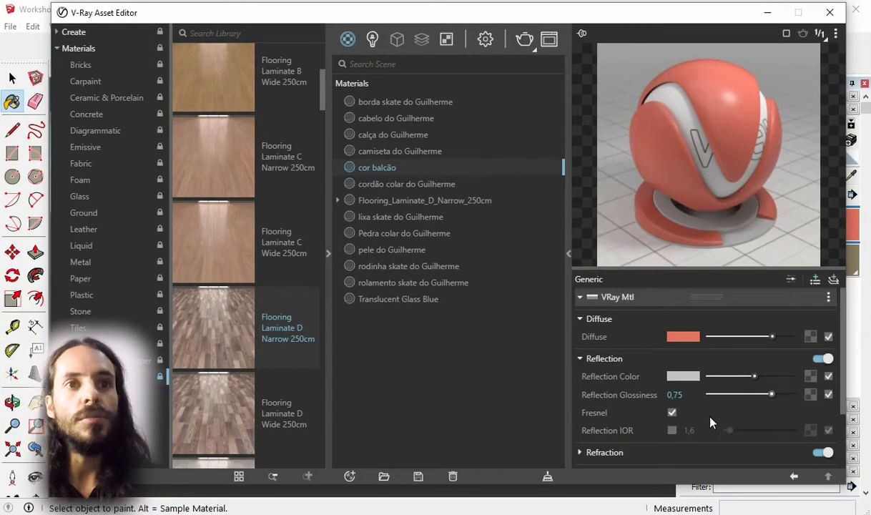
- Enable a custom reflection IOR for cor balcão, try values 3 and 10, and set it to 5
left_click(673, 431)
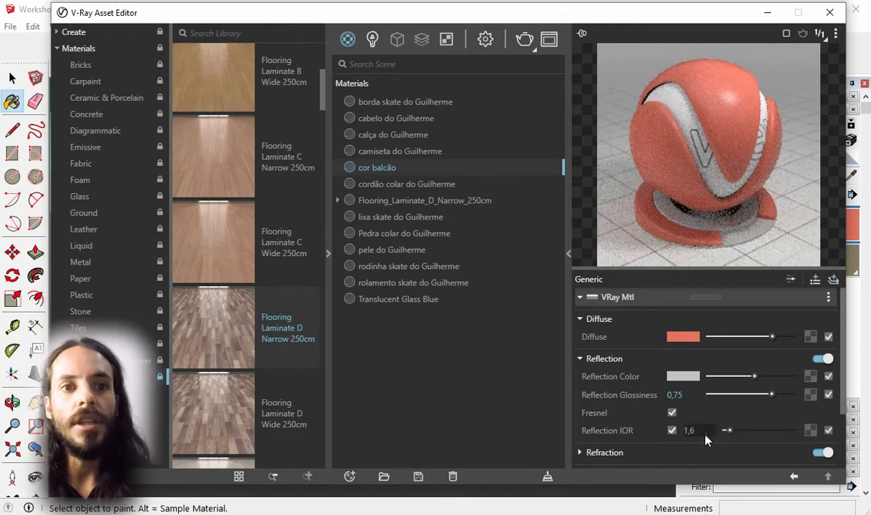
double_click(689, 431)
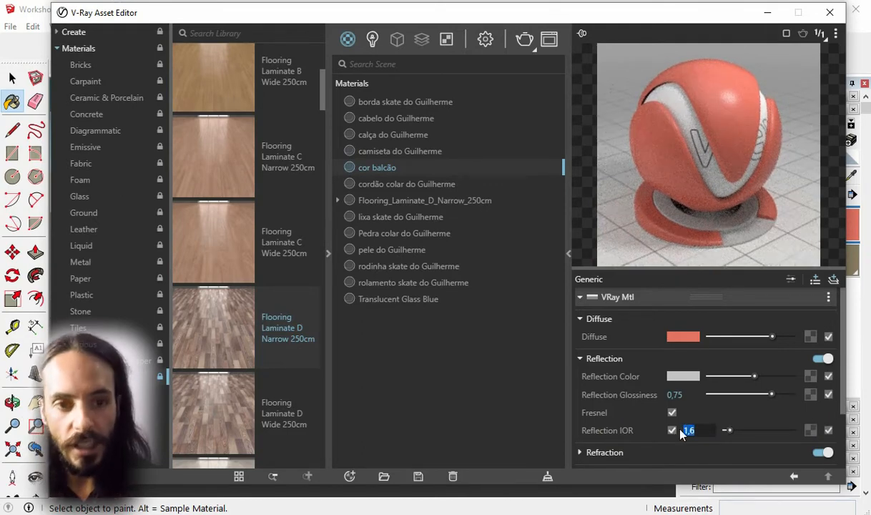
type("3")
key("Return")
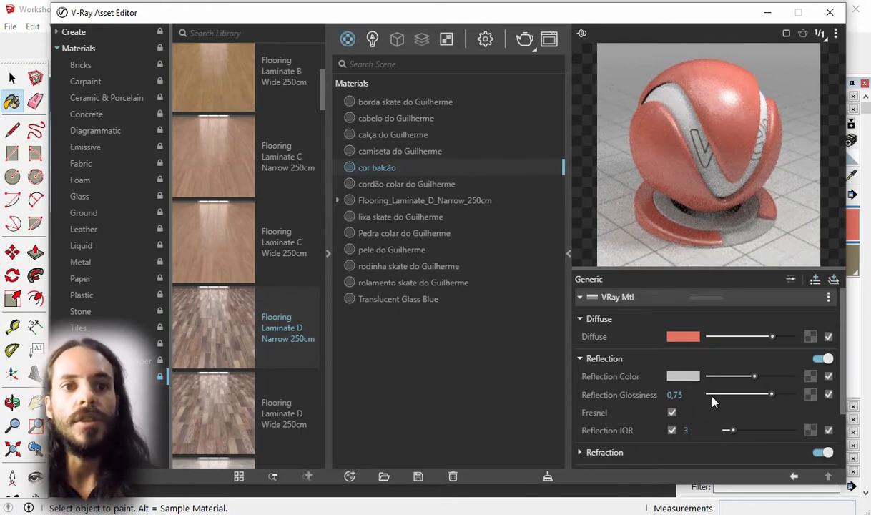
double_click(676, 431)
type("10")
key("Return")
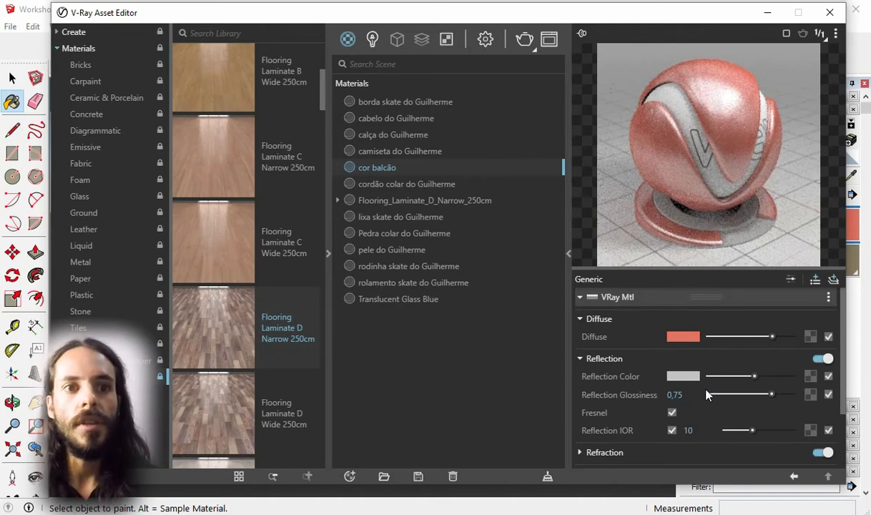
double_click(688, 431)
type("5")
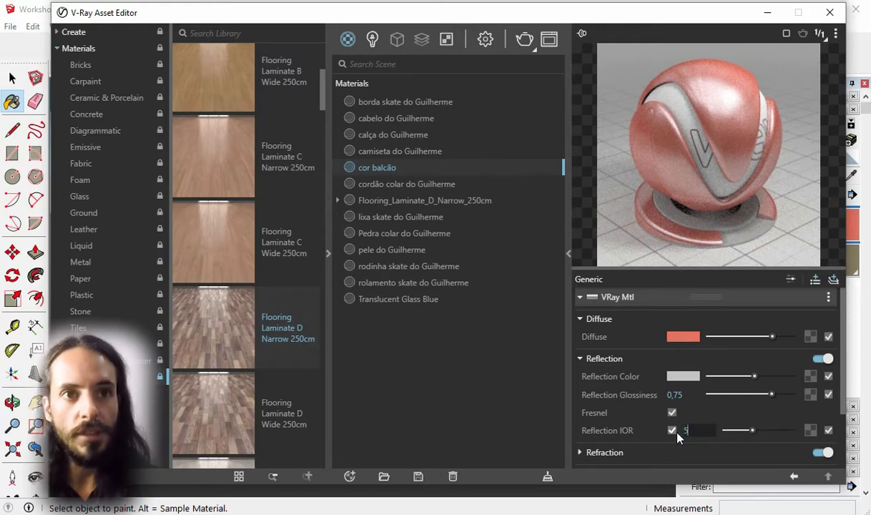
key("Return")
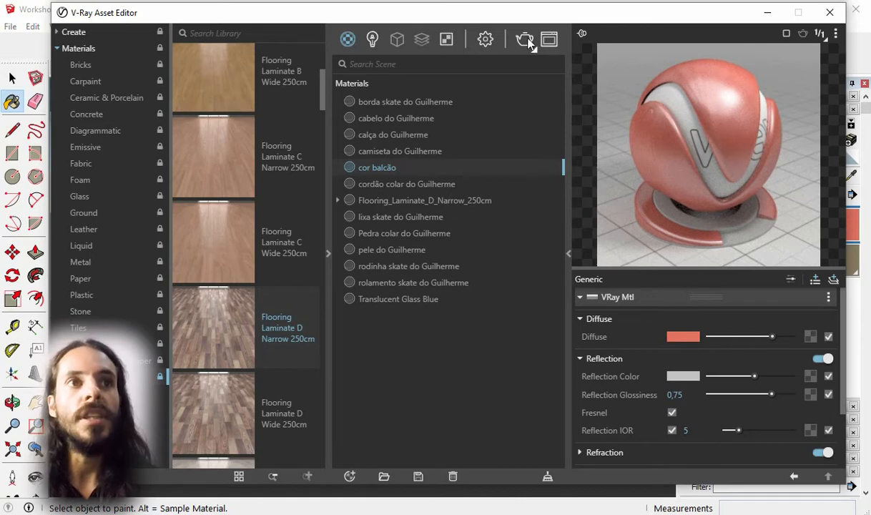
- Turn off Can be Overridden for cor balcão and run a brief test render of the counter
left_click(580, 297)
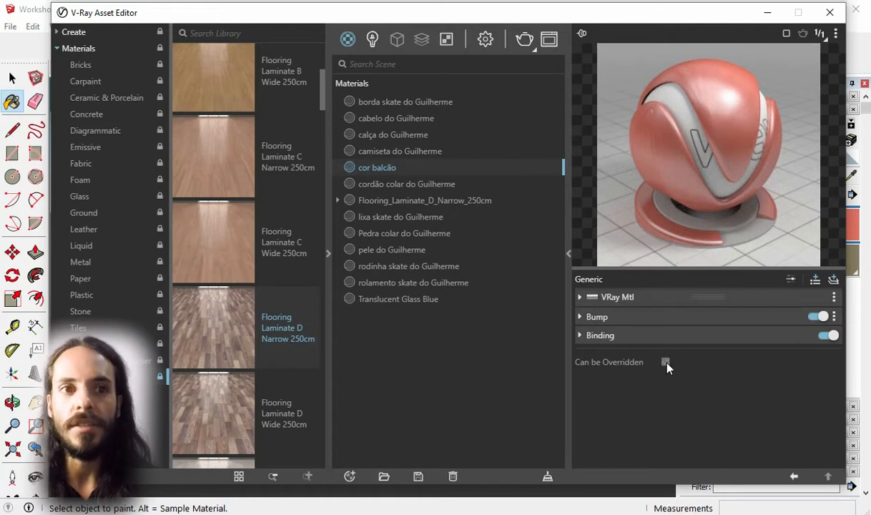
left_click(527, 41)
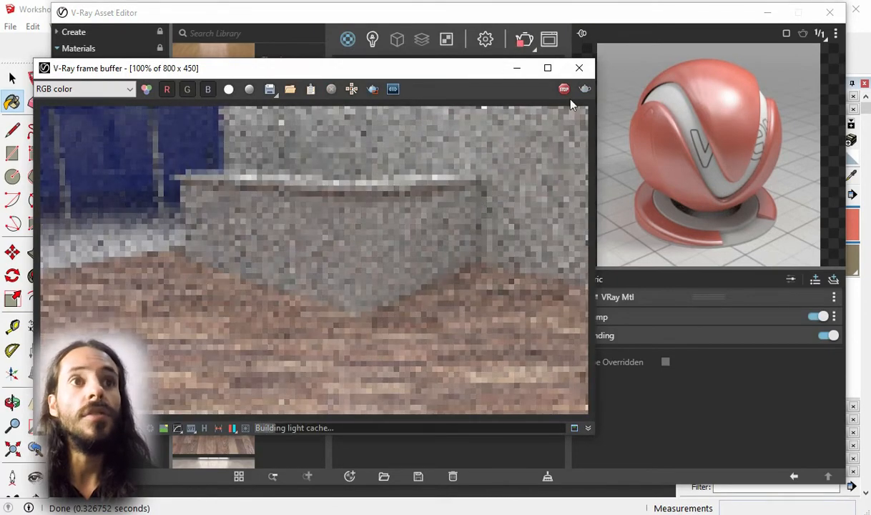
left_click(565, 88)
left_click(579, 68)
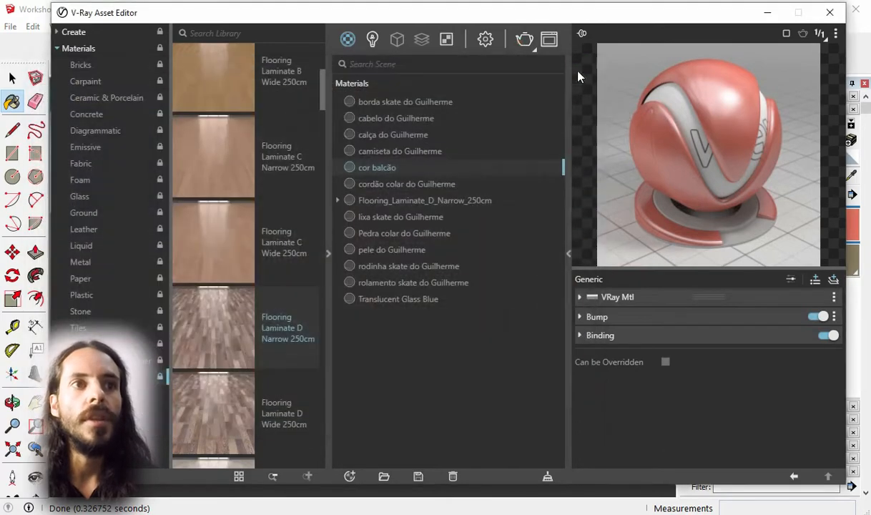
- Apply the cor balcão material to the selected front faces of the reception counter and close the V-Ray Asset Editor
left_click_drag(477, 25, 465, 383)
left_click(706, 145)
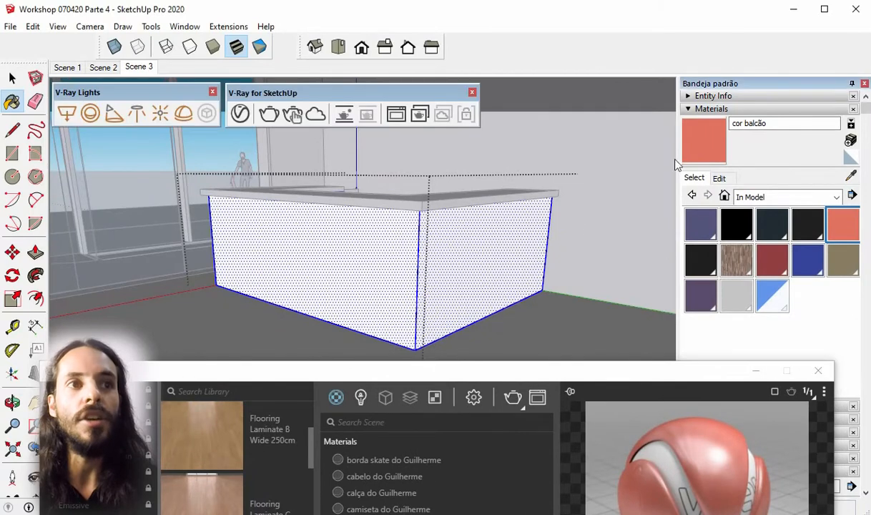
left_click_drag(522, 364, 533, 336)
left_click(14, 79)
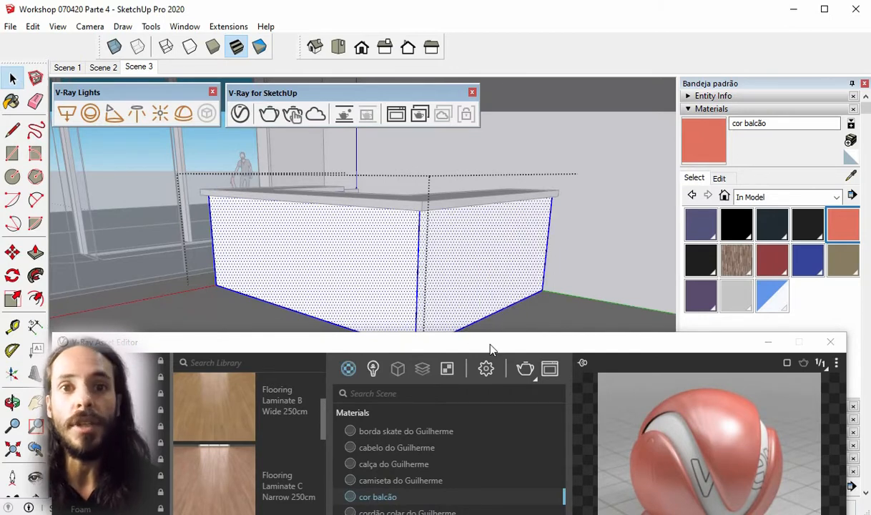
left_click_drag(492, 349, 501, 97)
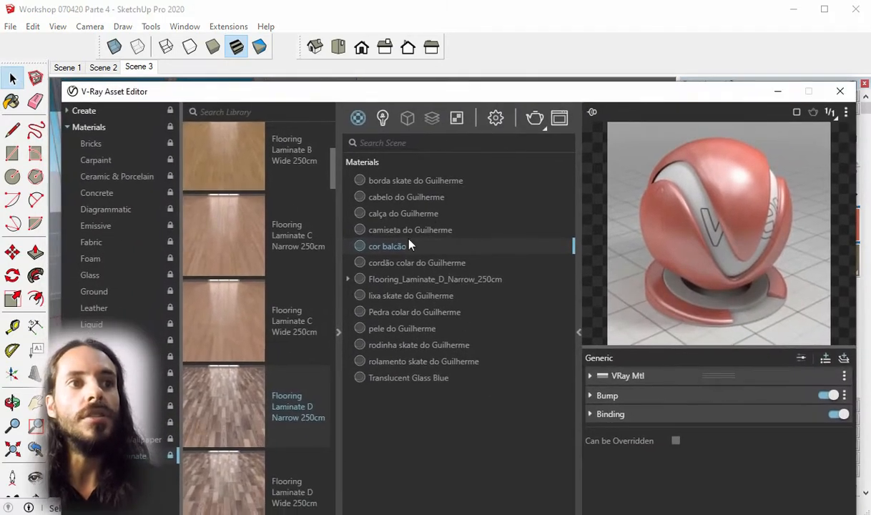
right_click(399, 247)
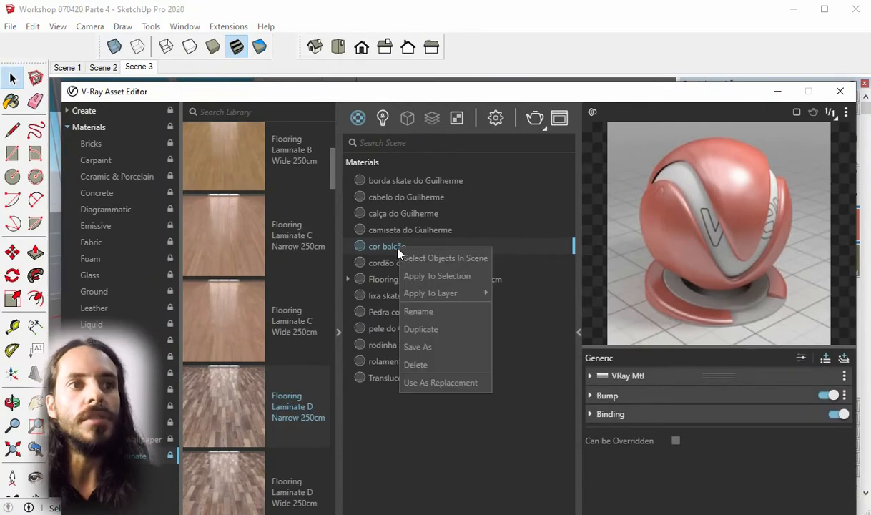
left_click(457, 283)
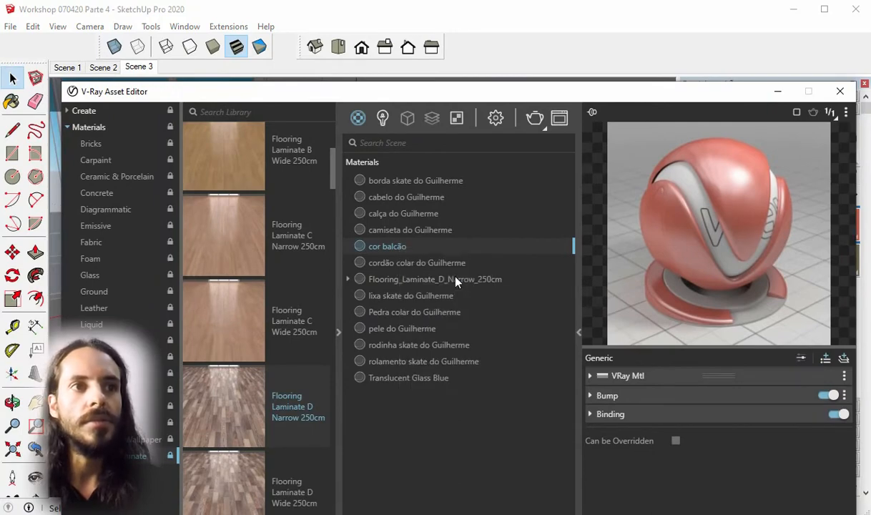
left_click_drag(556, 97, 521, 393)
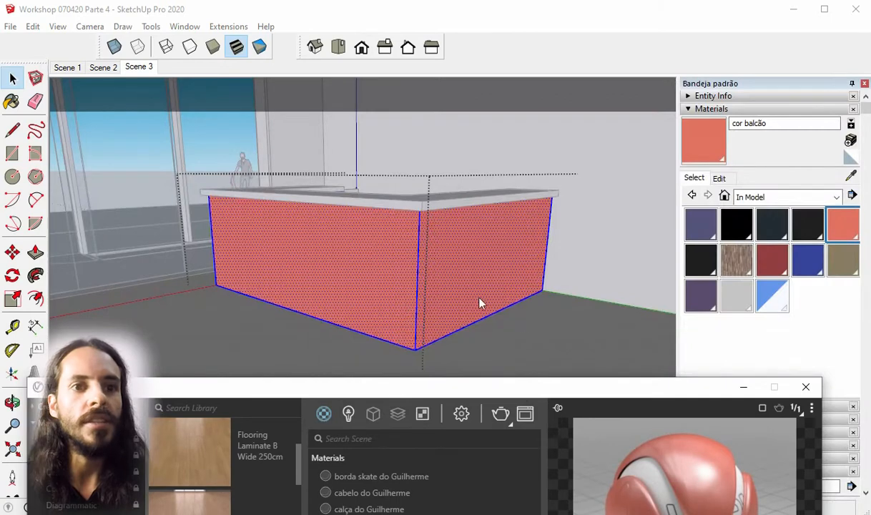
left_click(806, 387)
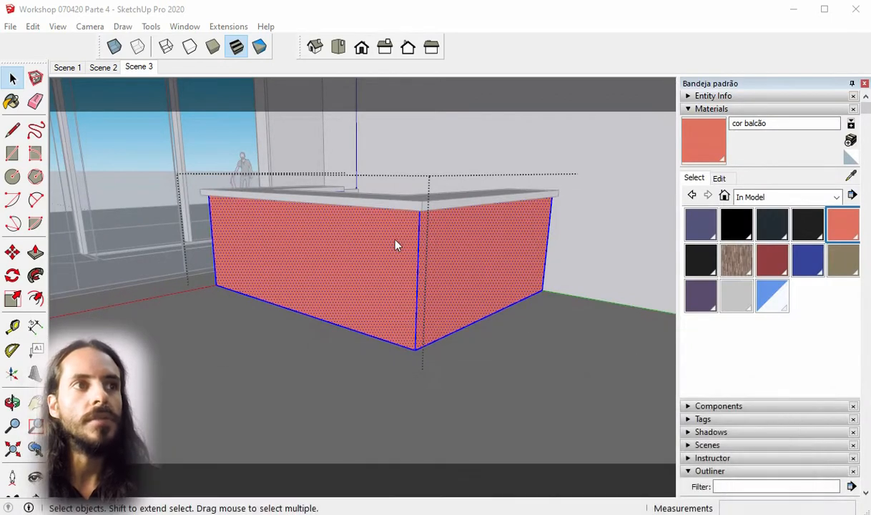
- Render the Scene 3 view and examine the counter's color and reflections up close in the frame buffer
left_click(140, 66)
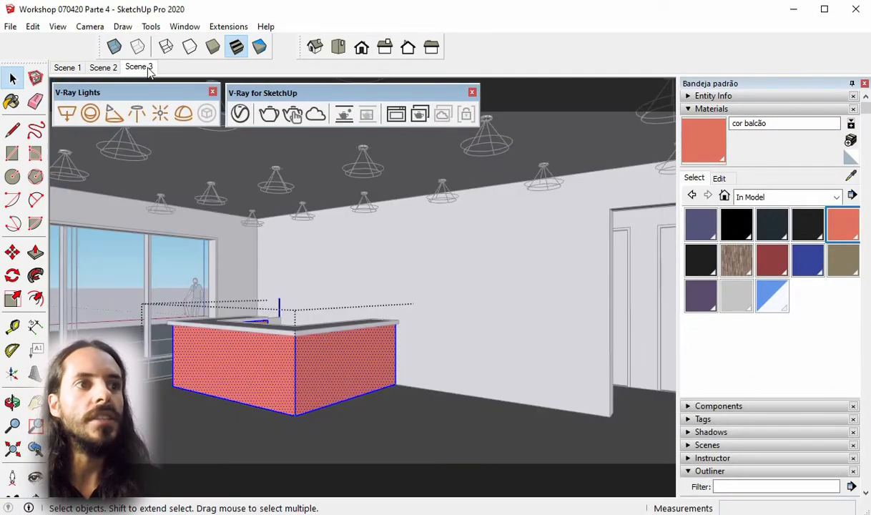
left_click(269, 116)
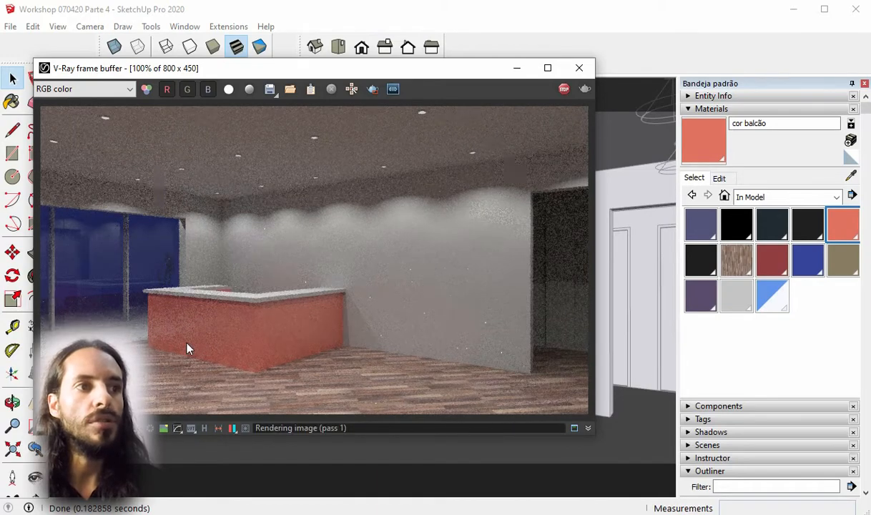
scroll(182, 347, "up", 3)
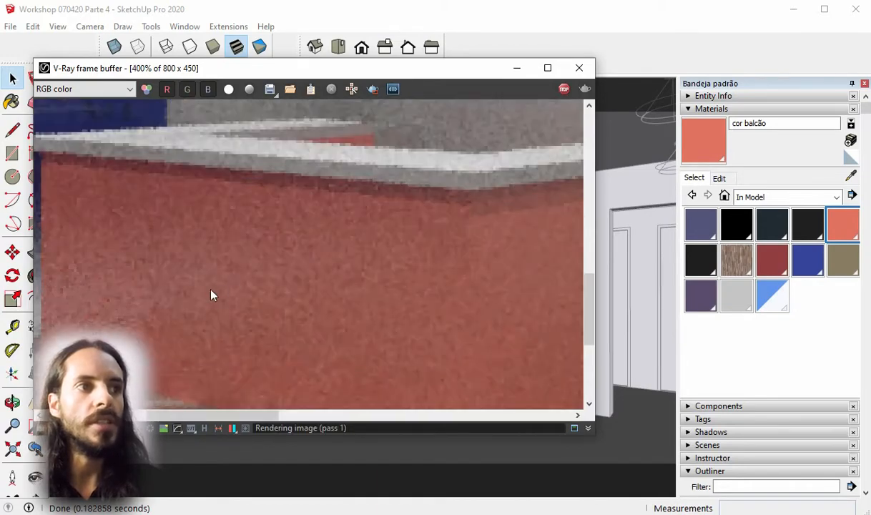
scroll(213, 293, "down", 2)
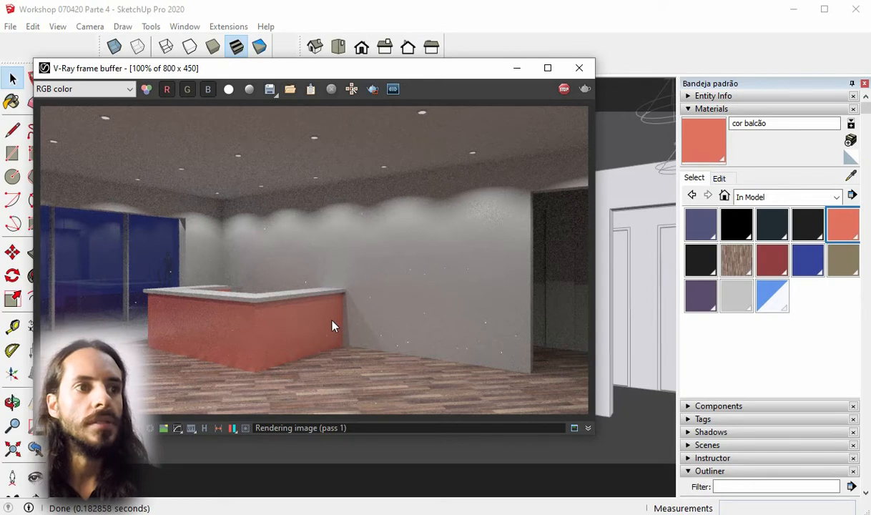
scroll(239, 379, "up", 2)
scroll(272, 326, "down", 2)
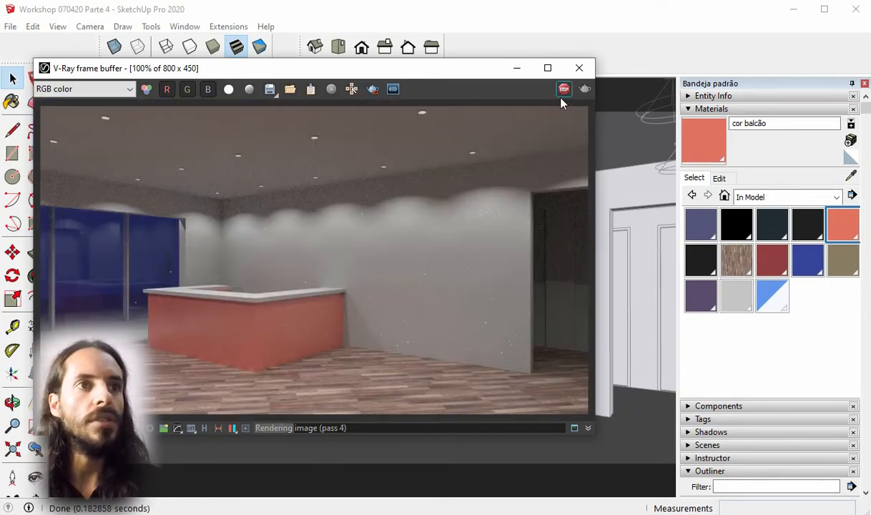
left_click(579, 68)
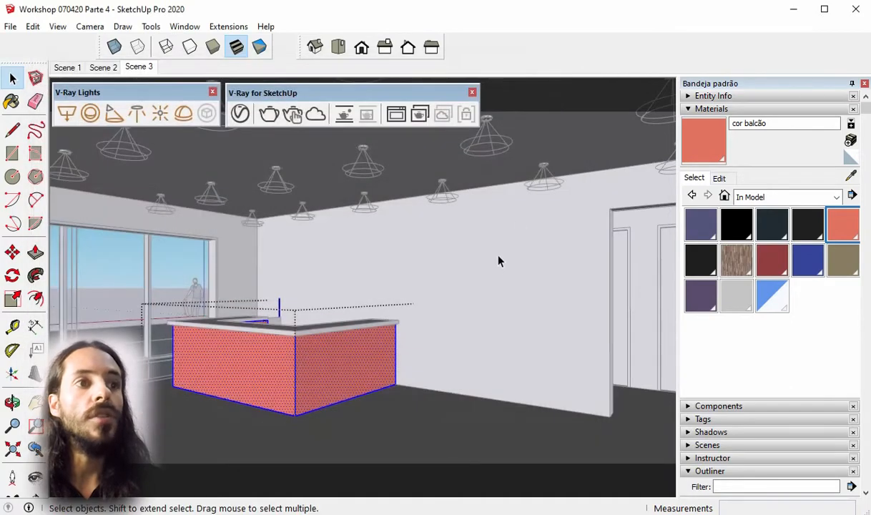
- Exit the counter group and create a new Generic V-Ray material named "Pintura parede"
left_click(451, 264)
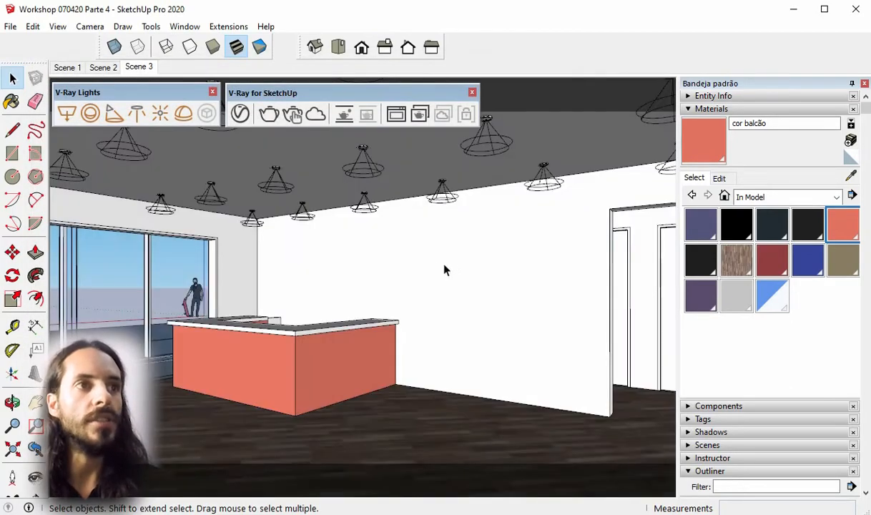
left_click(240, 113)
left_click_drag(403, 386, 443, 22)
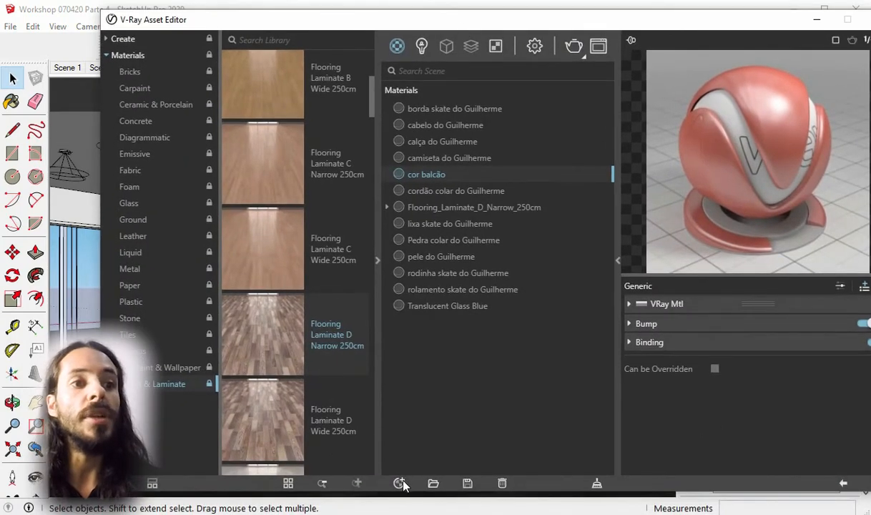
left_click(400, 483)
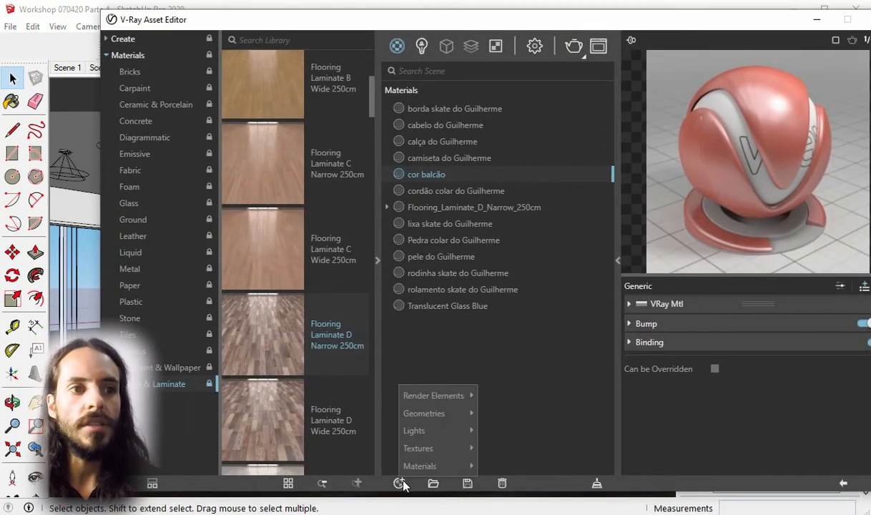
mouse_move(419, 465)
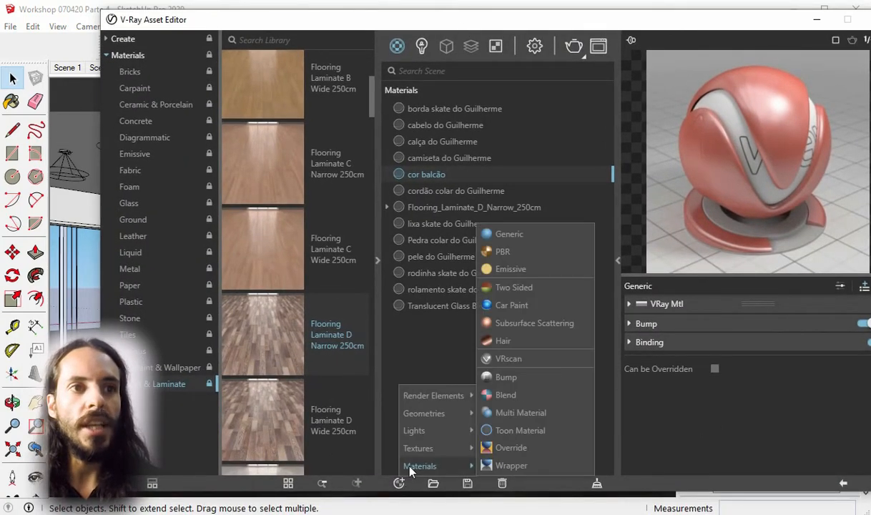
left_click(527, 235)
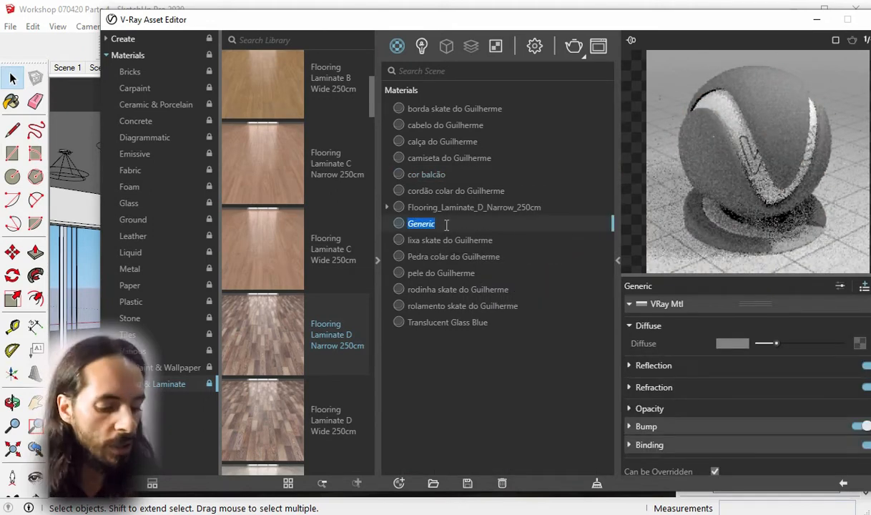
type("Pintur")
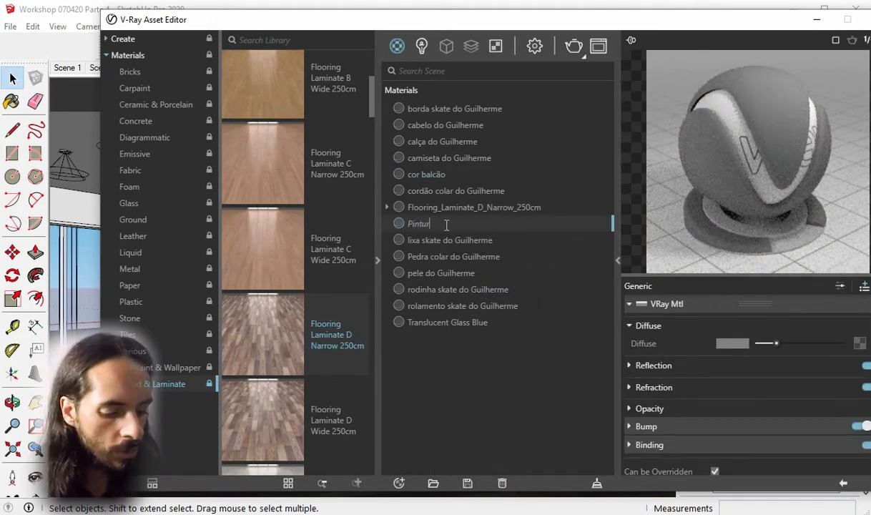
type("a parede")
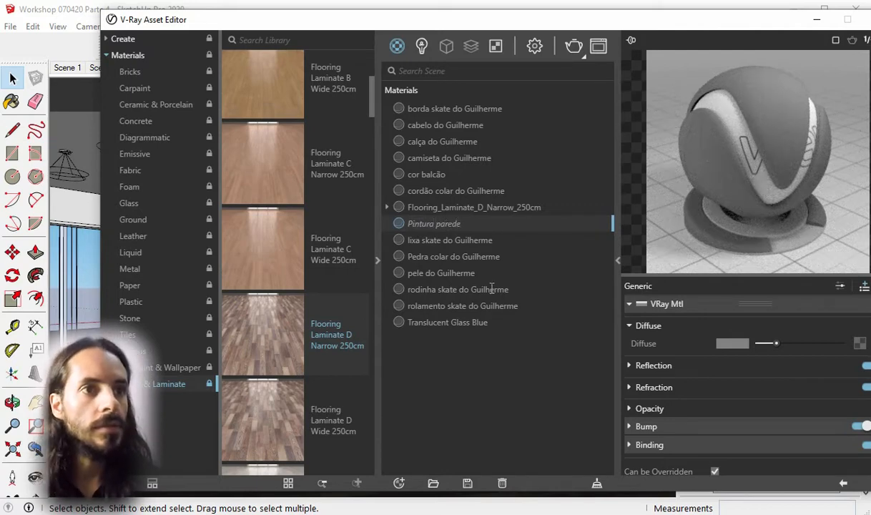
key("Return")
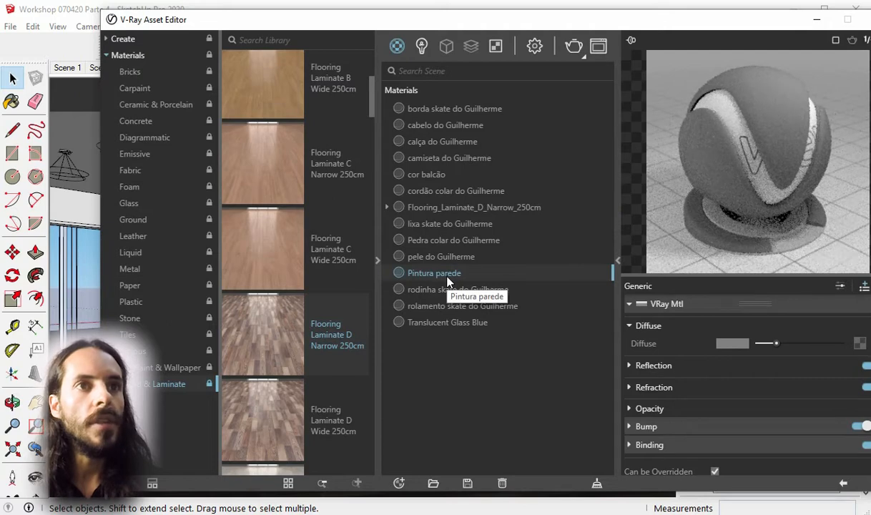
- Set the diffuse color of Pintura parede to a light cream, about R 0,952, G 0,914, B 0,859
left_click_drag(562, 23, 440, 11)
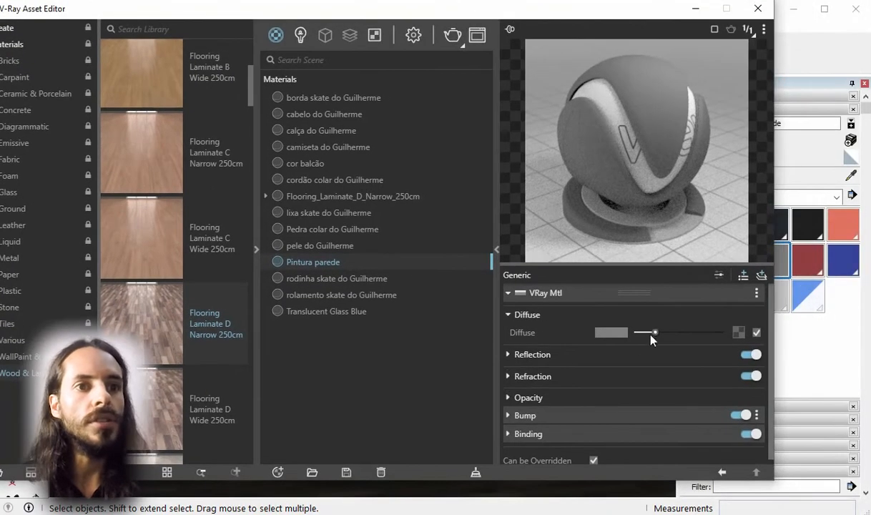
left_click(610, 332)
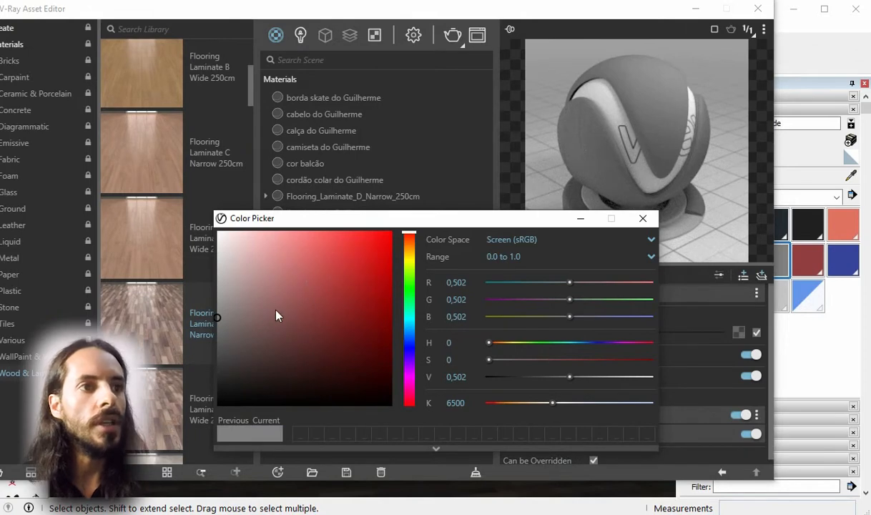
left_click(253, 271)
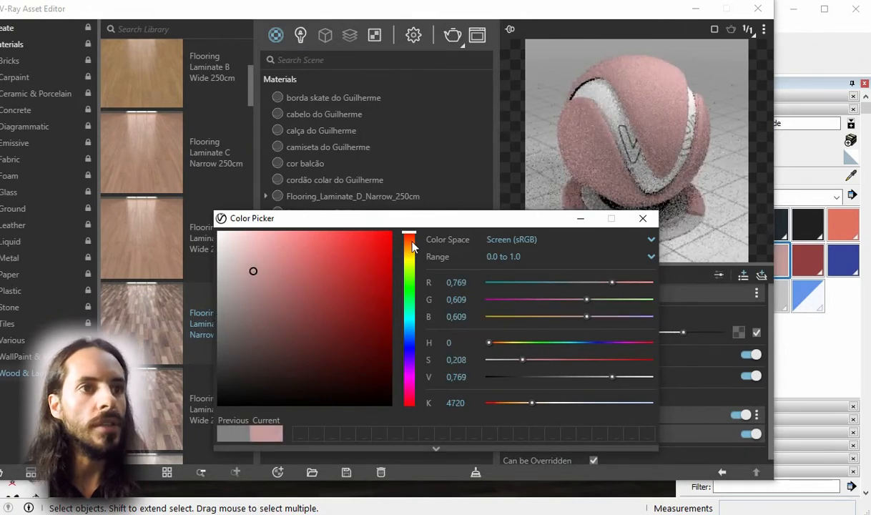
left_click_drag(409, 238, 415, 248)
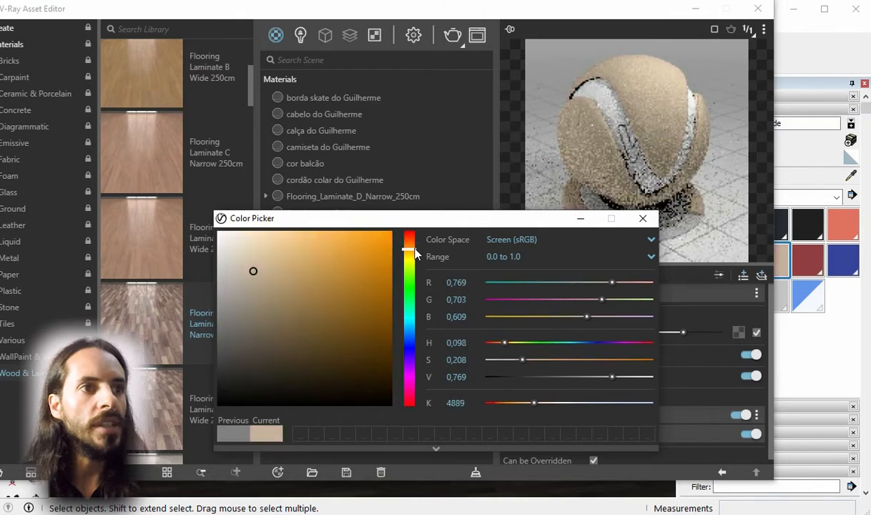
mouse_move(237, 267)
left_mouse_down()
mouse_move(248, 243)
mouse_move(235, 240)
left_mouse_up()
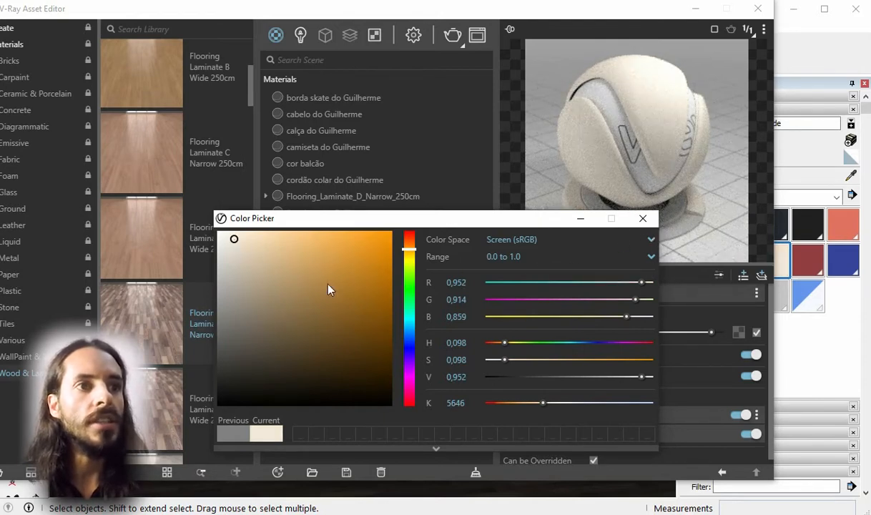
left_click(642, 219)
- Give Pintura parede a mid-grey reflection color and a reflection glossiness of 0,6
left_click(547, 356)
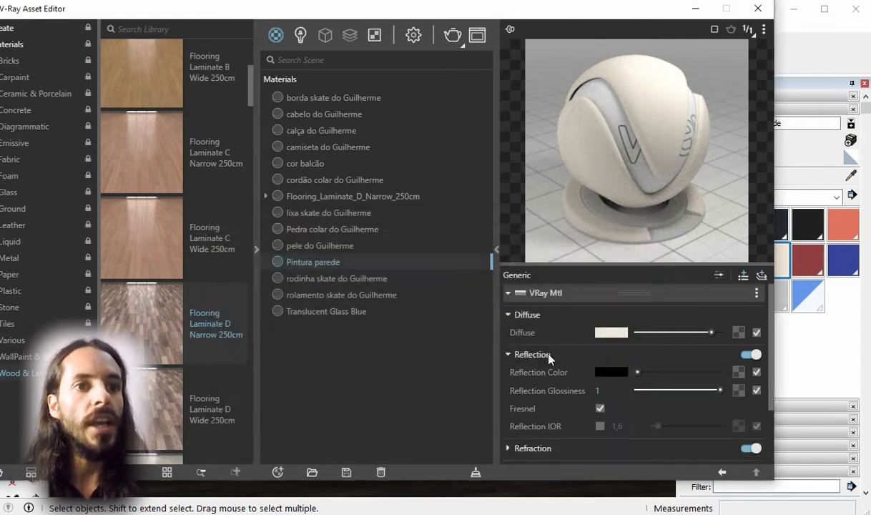
left_click_drag(639, 377, 673, 379)
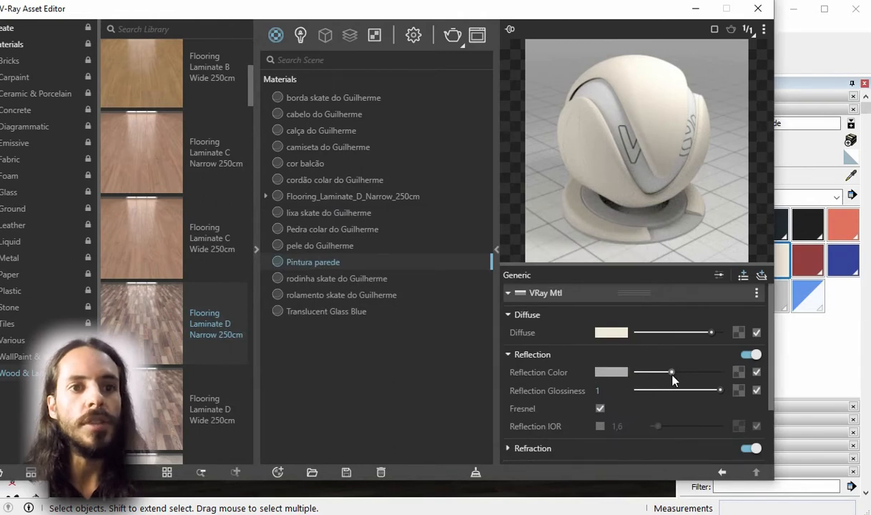
left_click_drag(719, 390, 688, 395)
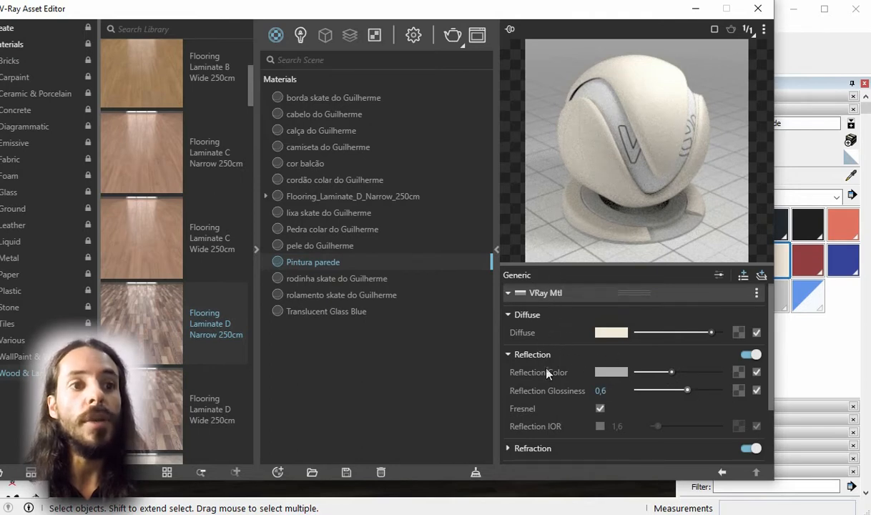
- Assign a Noise A texture to the bump map of Pintura parede
left_click_drag(562, 480, 563, 513)
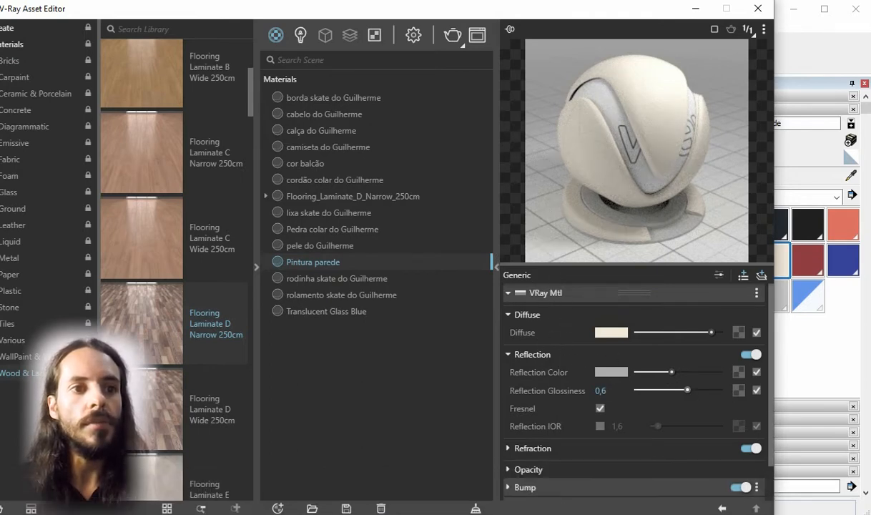
scroll(598, 351, "down", 1)
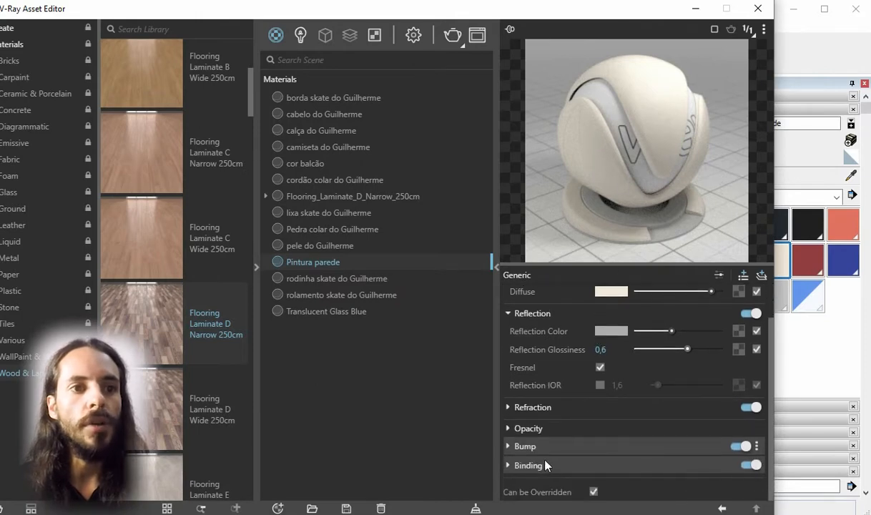
left_click(509, 445)
scroll(538, 429, "down", 1)
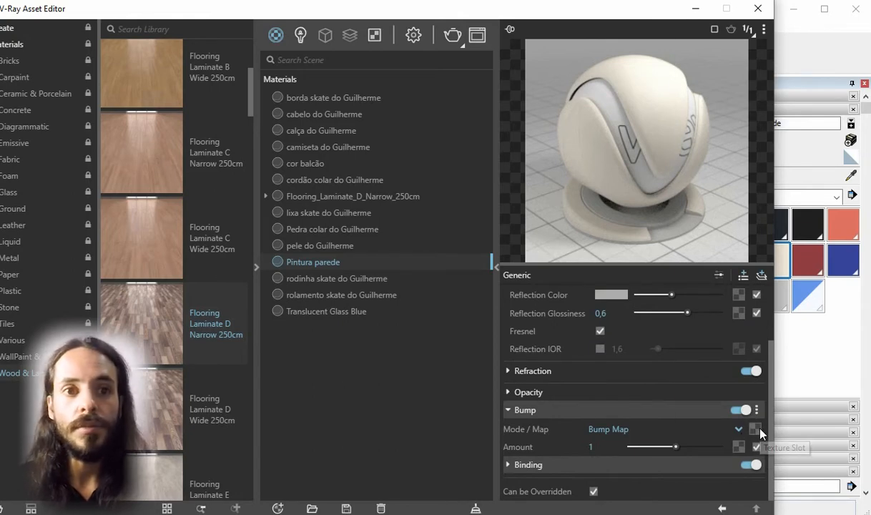
left_click(756, 429)
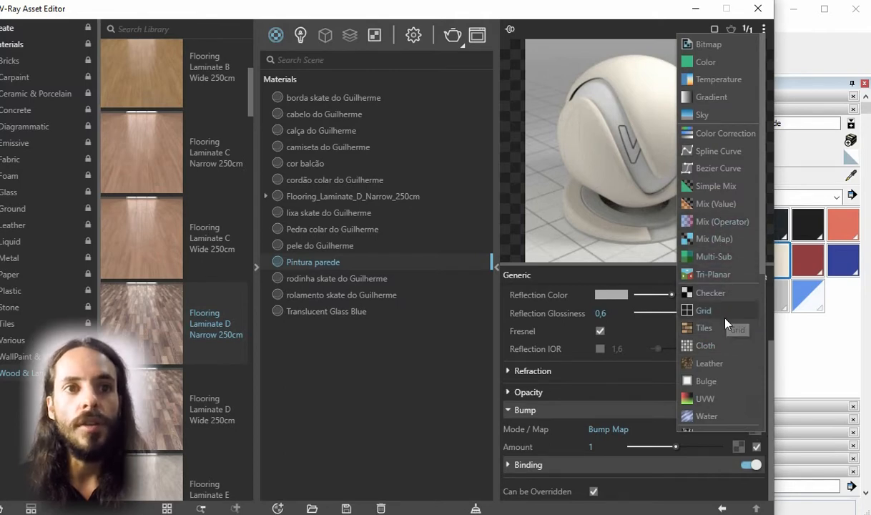
scroll(727, 333, "down", 5)
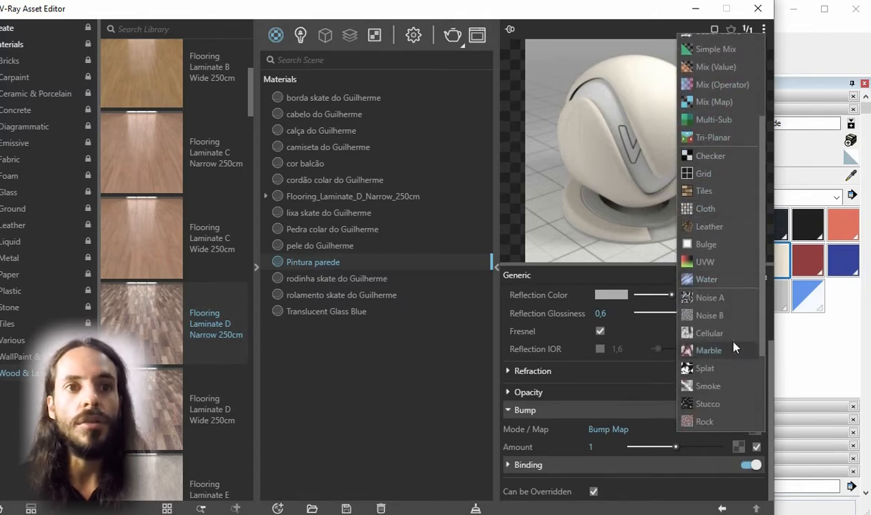
left_click(722, 302)
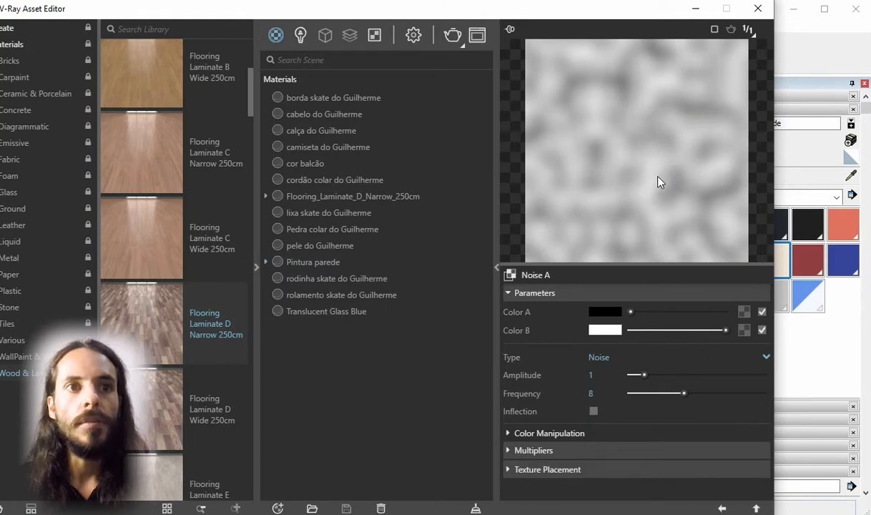
- Set the Noise A texture's amplitude to 1,53 and frequency to 11,1, and return to the Pintura parede settings
left_click_drag(644, 377, 668, 379)
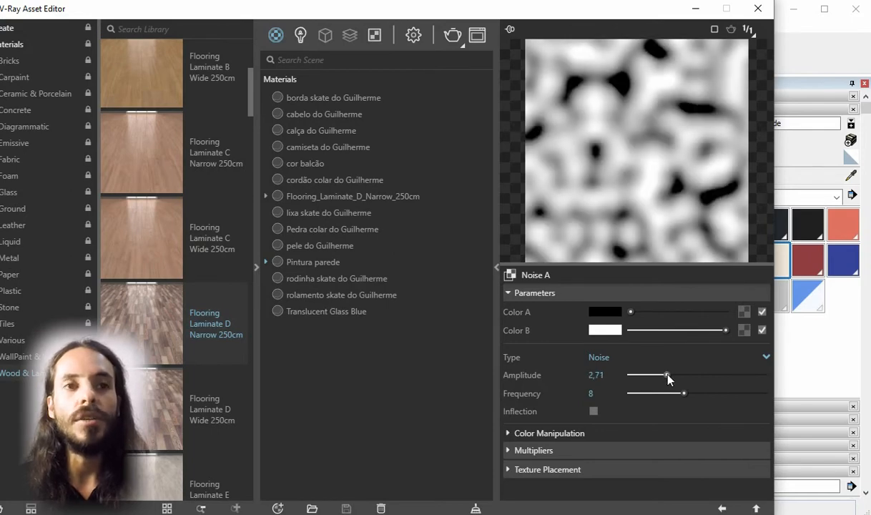
left_click_drag(668, 379, 705, 399)
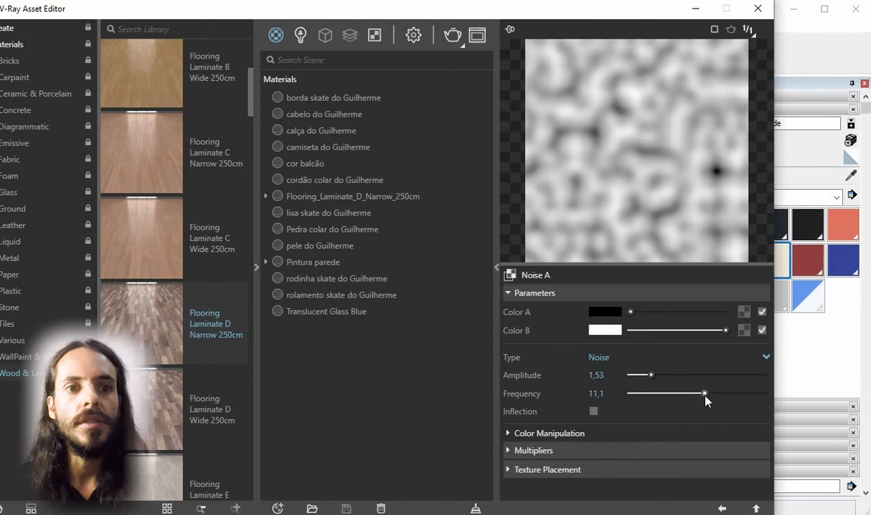
left_click(722, 509)
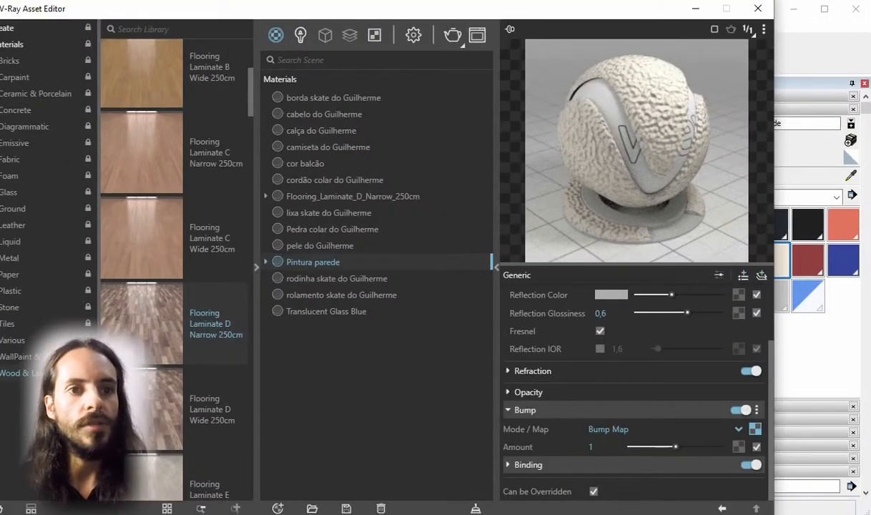
- Switch the Pintura parede preview scene to Wall and set the bump amount to 0,3
left_click_drag(675, 447, 639, 448)
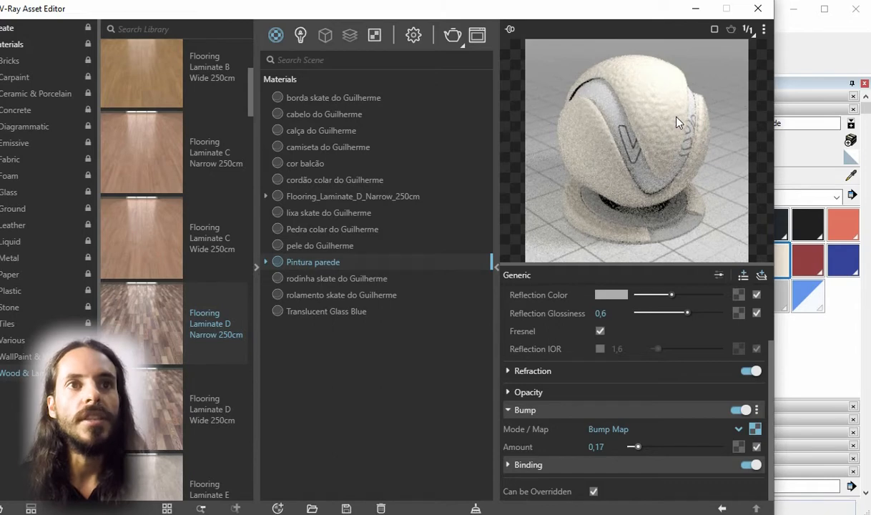
left_click(764, 32)
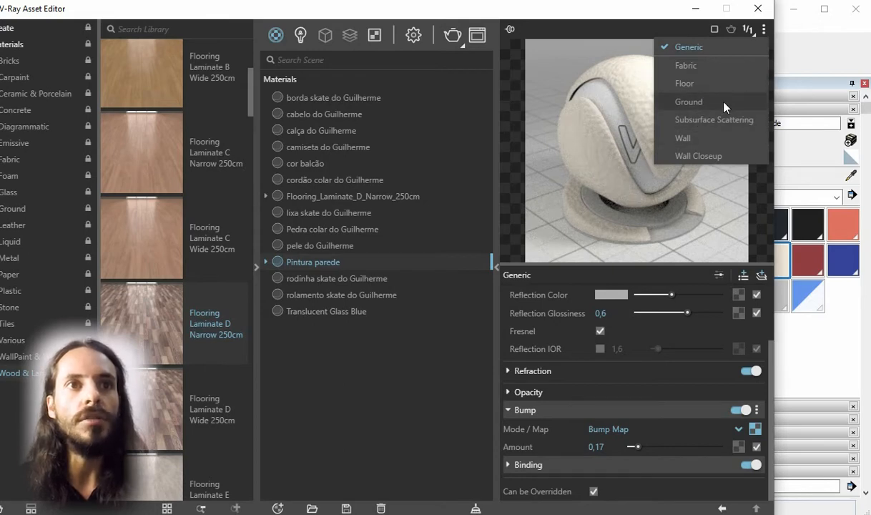
left_click(700, 140)
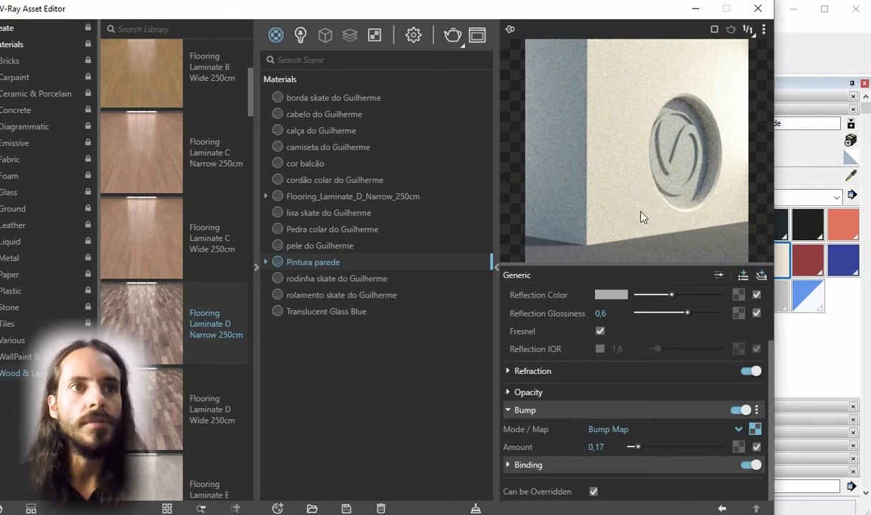
left_click_drag(636, 447, 694, 446)
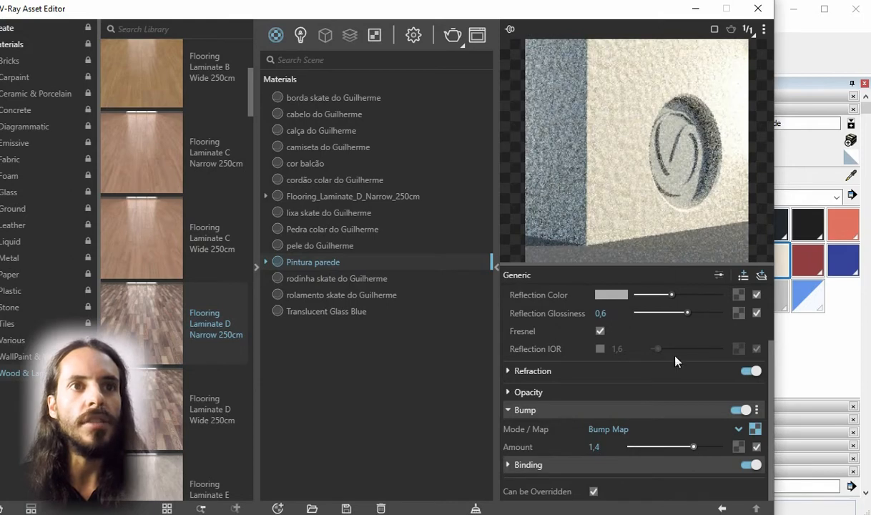
left_click_drag(655, 447, 658, 447)
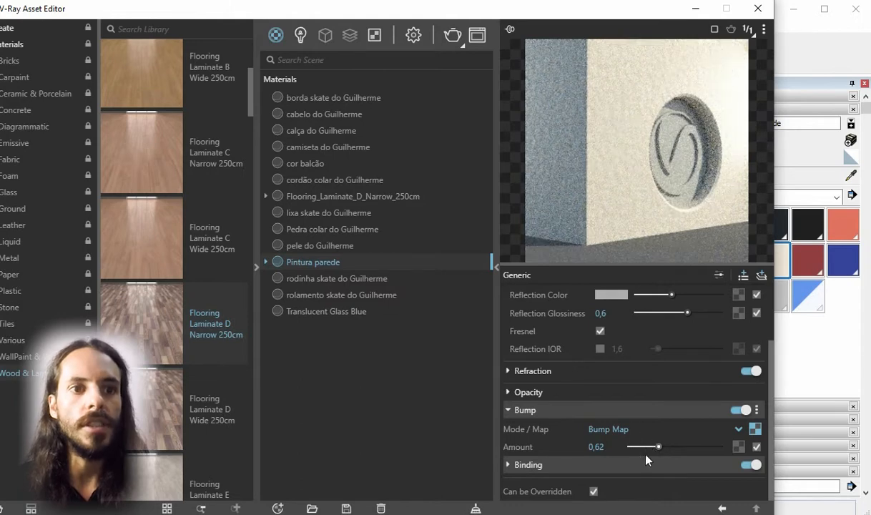
left_click_drag(659, 447, 643, 447)
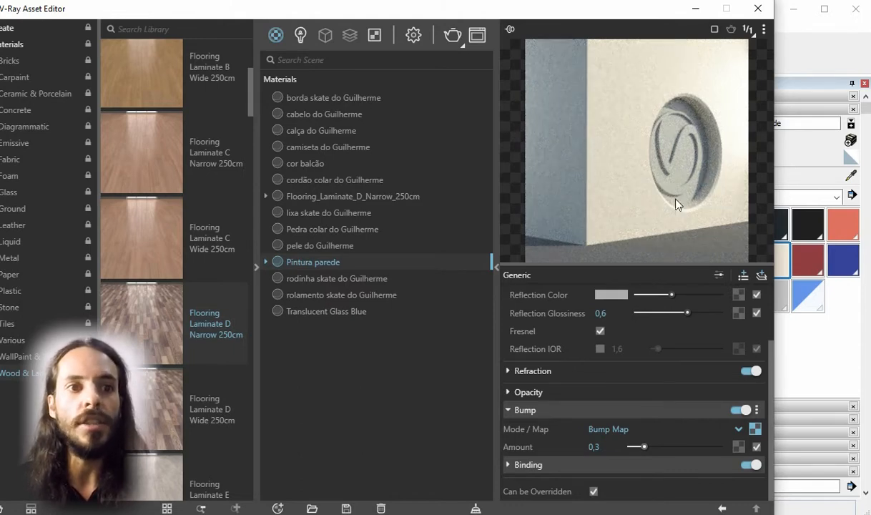
- Set the binding texture mode of Pintura parede to Custom mode
left_click(508, 413)
scroll(530, 361, "up", 2)
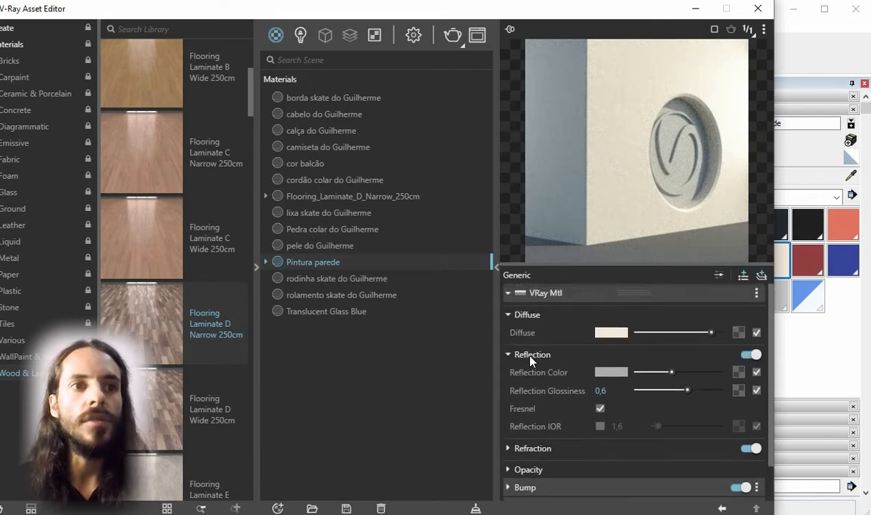
left_click(508, 294)
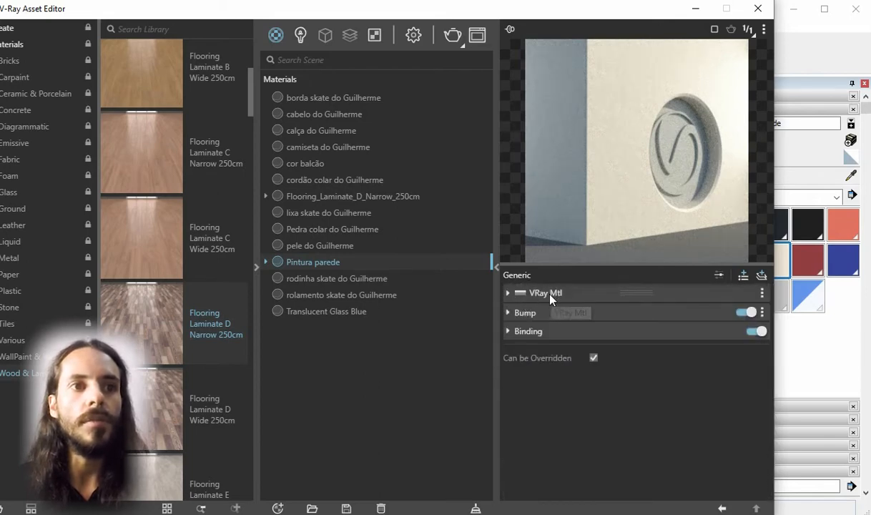
left_click(508, 335)
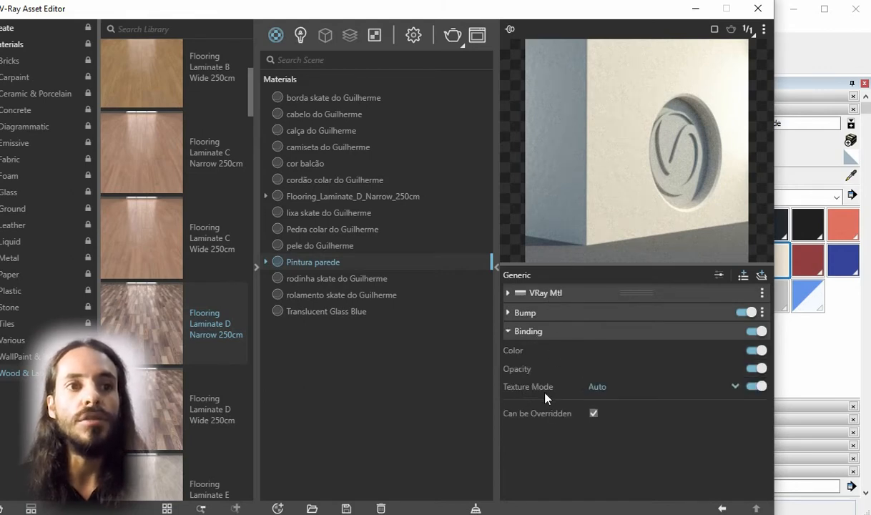
left_click(616, 389)
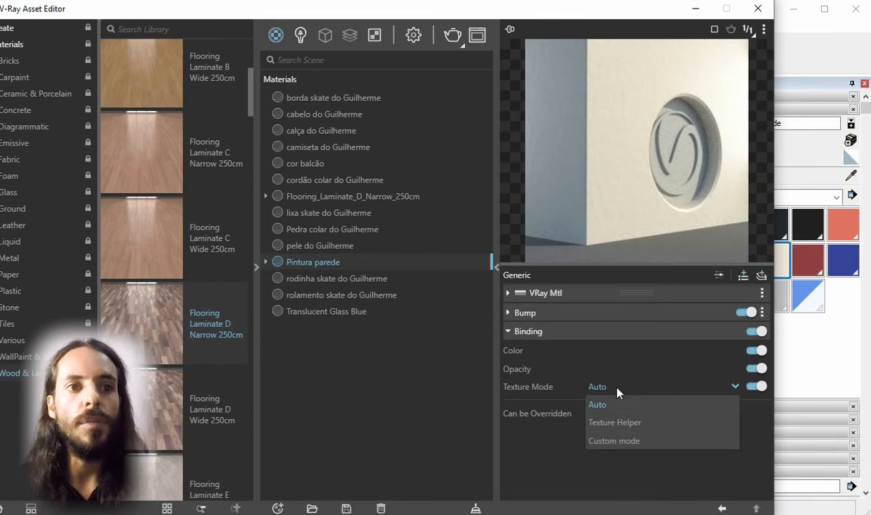
left_click(638, 442)
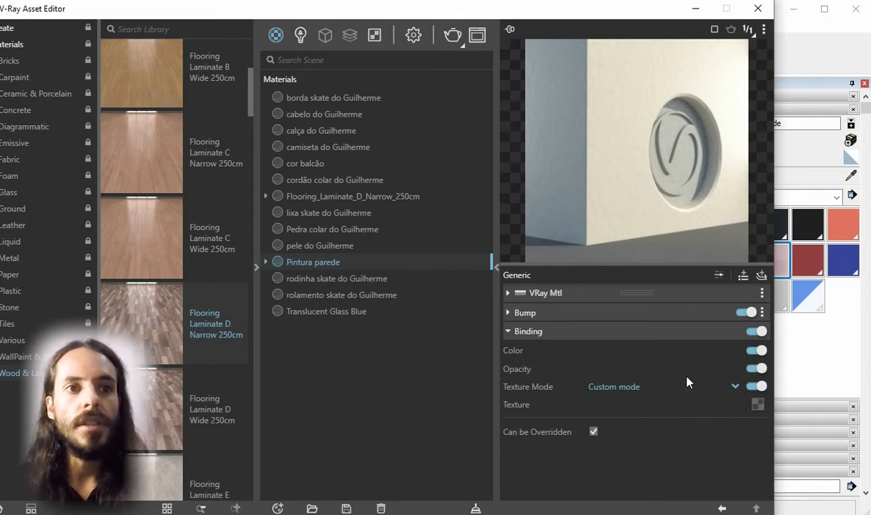
- Copy the Noise A texture from the bump map and paste it into the custom binding texture slot
left_click(666, 332)
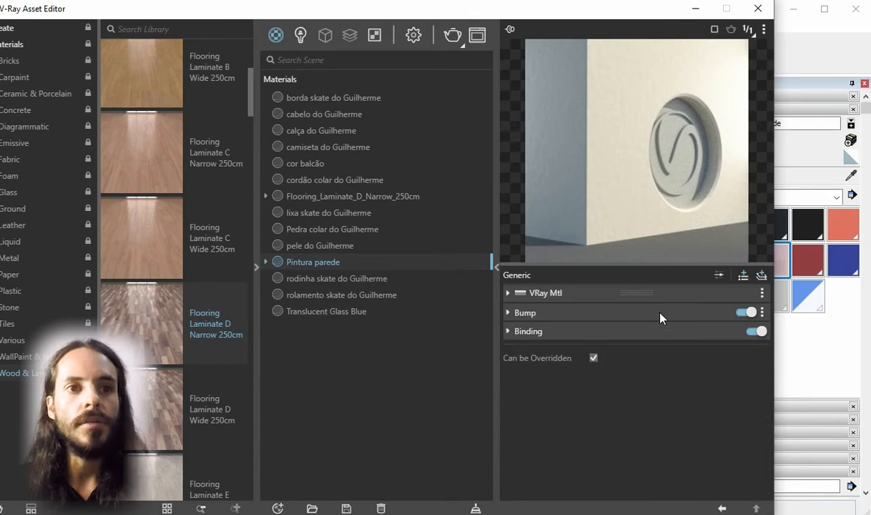
left_click(661, 314)
right_click(763, 334)
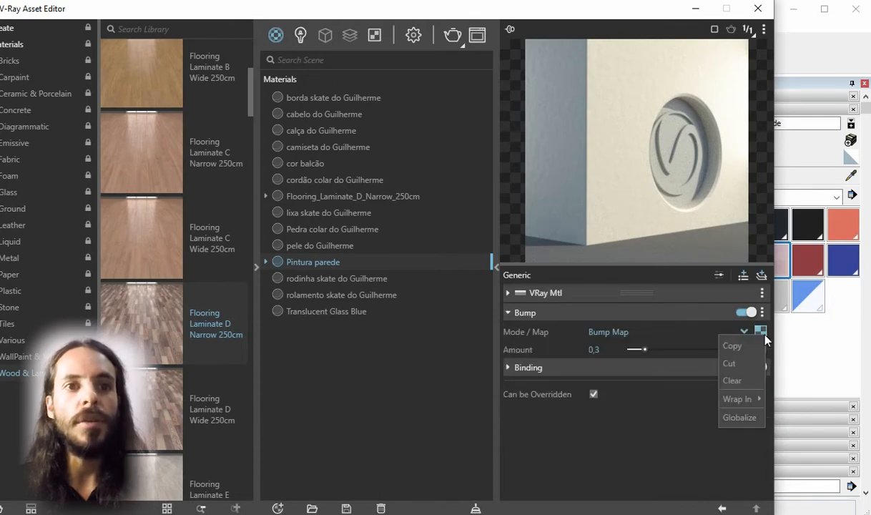
left_click(744, 348)
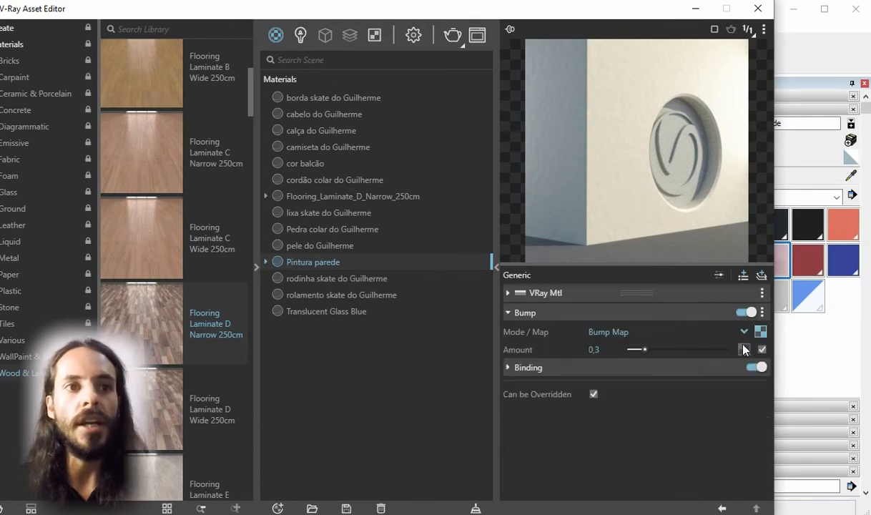
left_click(663, 312)
left_click(648, 332)
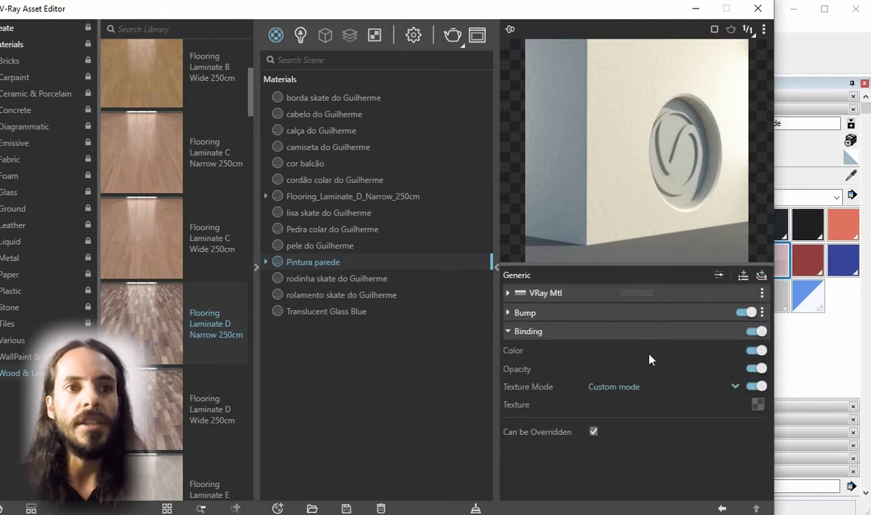
right_click(759, 407)
left_click(738, 415)
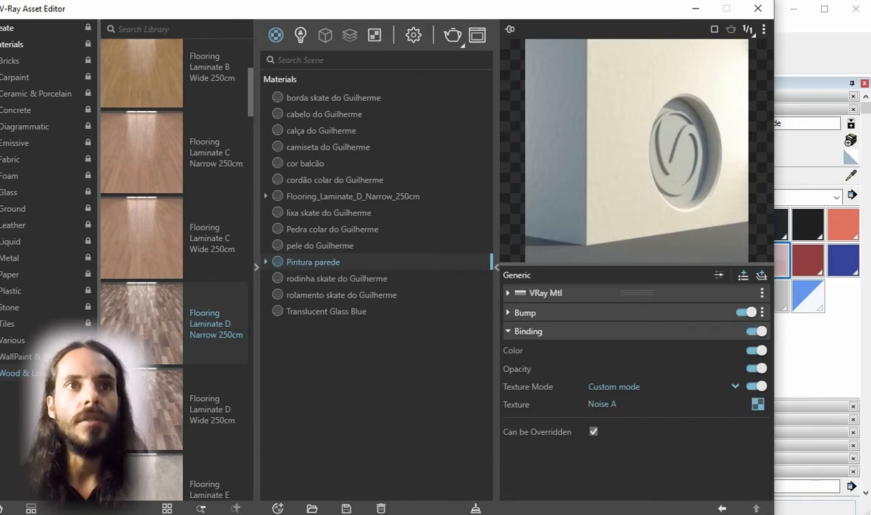
- In the SketchUp model, open the wall group, select all its connected faces and paint them with Pintura parede
left_click(695, 13)
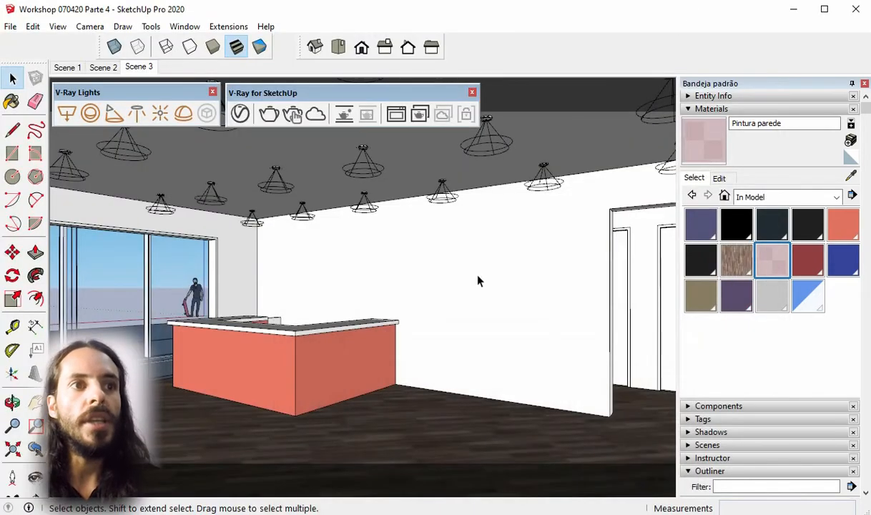
double_click(477, 280)
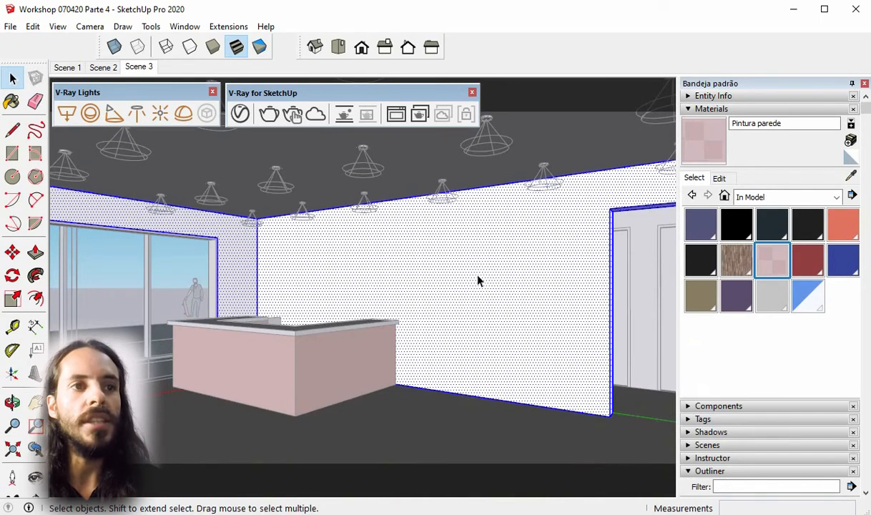
double_click(502, 274)
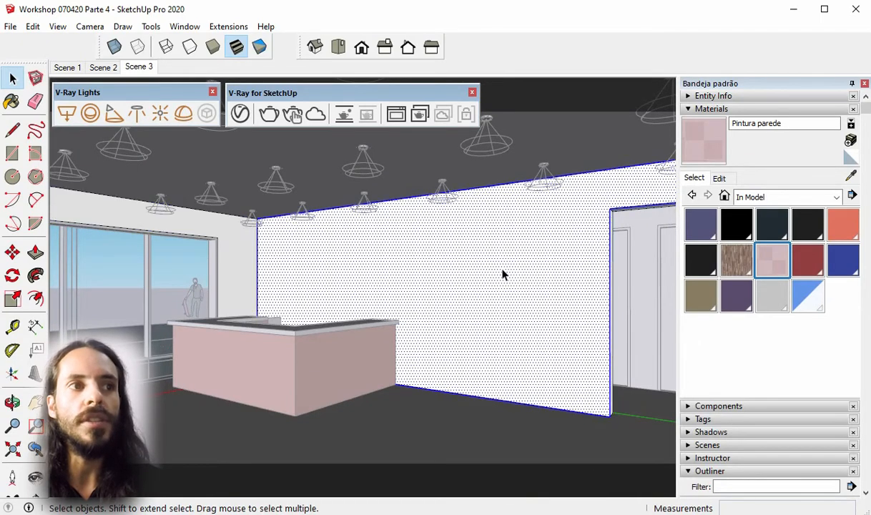
triple_click(493, 273)
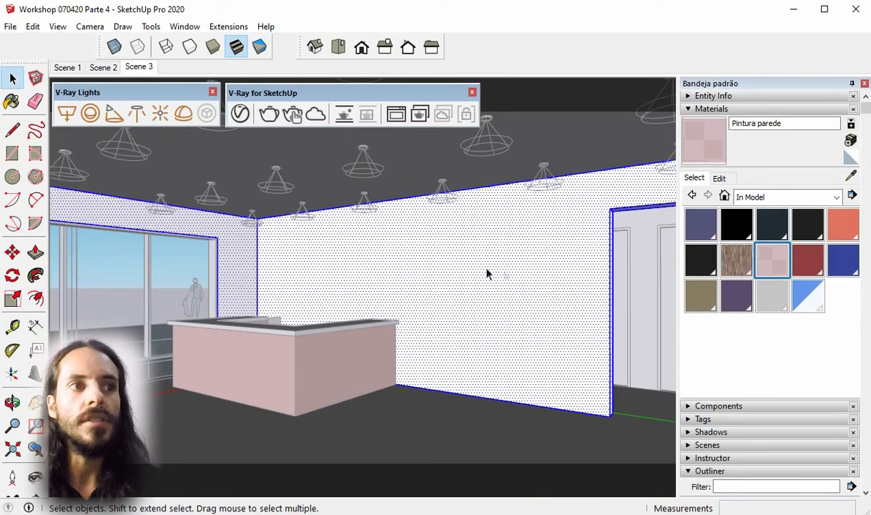
left_click(718, 146)
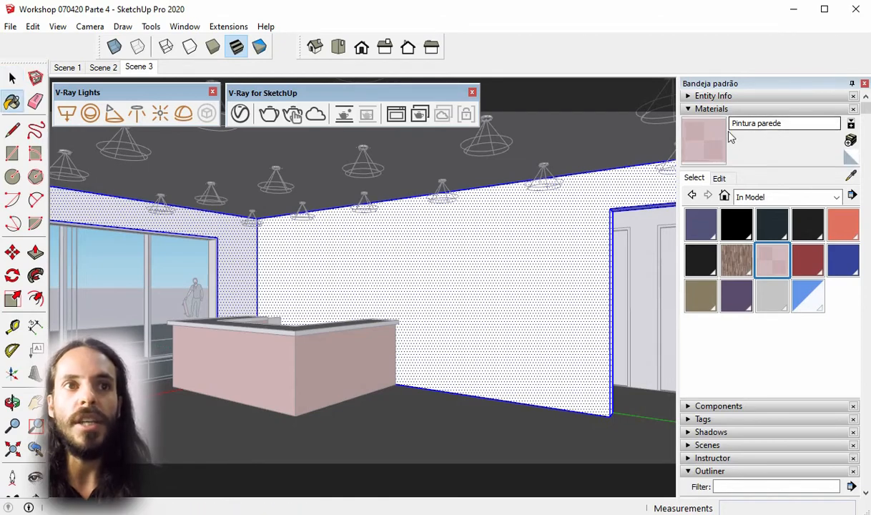
left_click(503, 229)
scroll(530, 329, "up", 6)
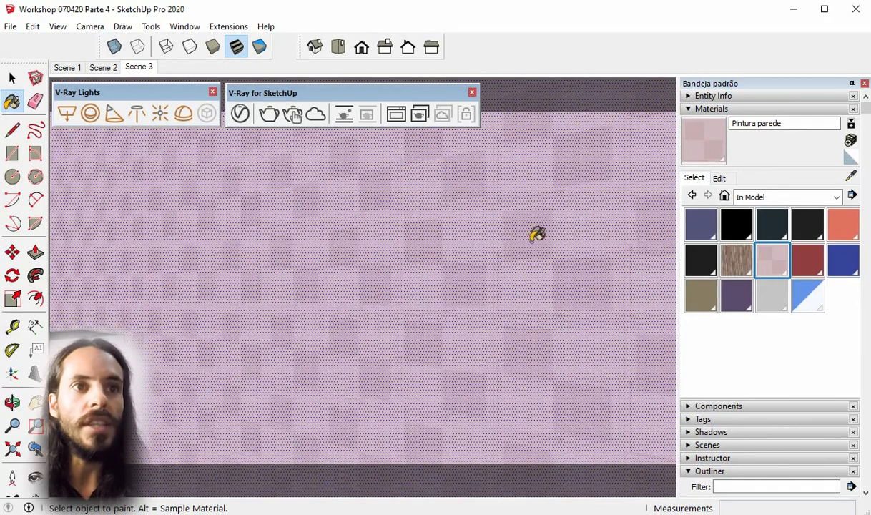
- Set the texture size of Pintura parede to 0,1 m and exit the wall group
left_click(722, 176)
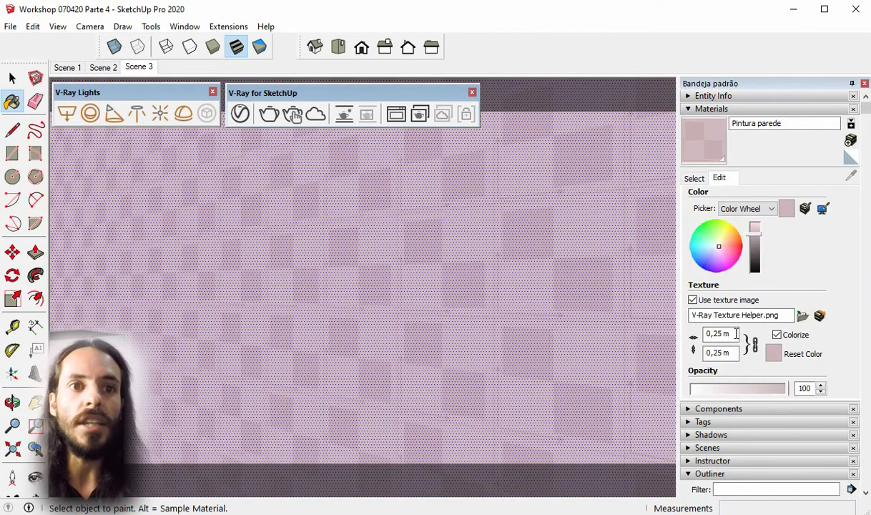
left_click_drag(737, 333, 688, 334)
type("0,1")
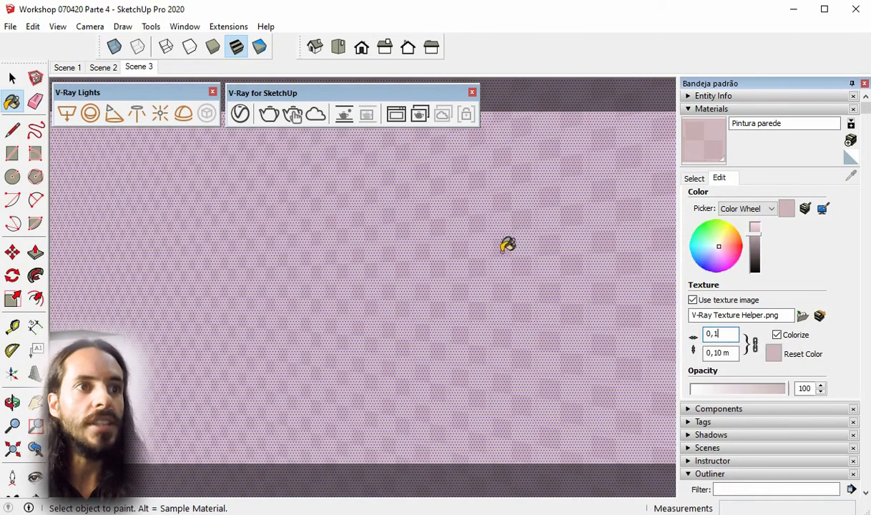
scroll(496, 290, "down", 3)
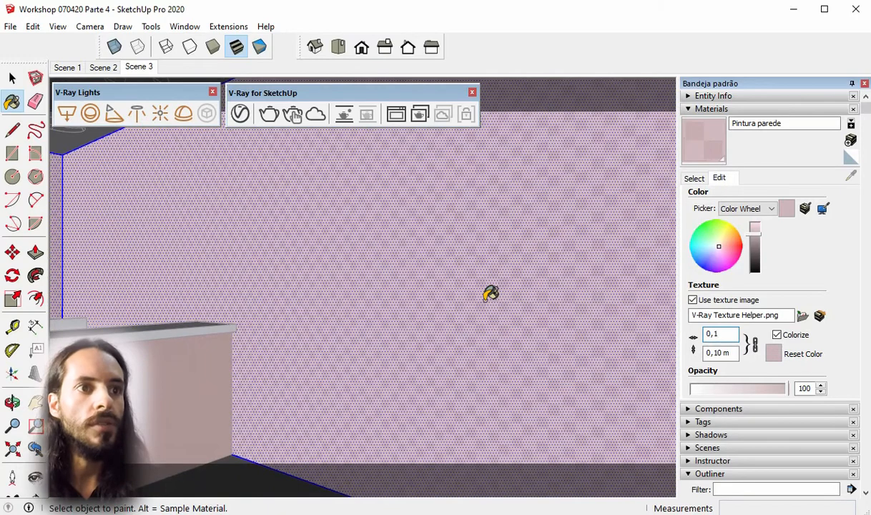
scroll(468, 281, "up", 2)
left_click(12, 78)
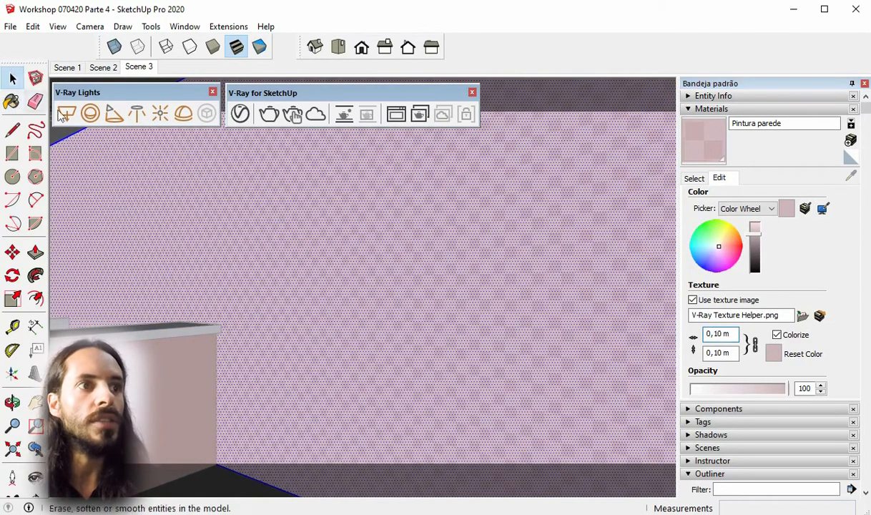
middle_click_drag(384, 306, 405, 350)
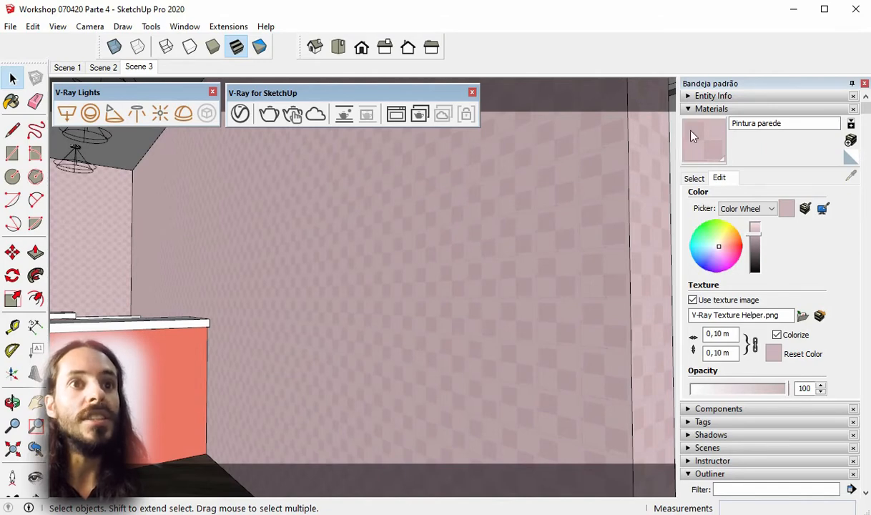
- Reopen the V-Ray Asset Editor, review the bump and binding settings of Pintura parede, and start a render
left_click(239, 114)
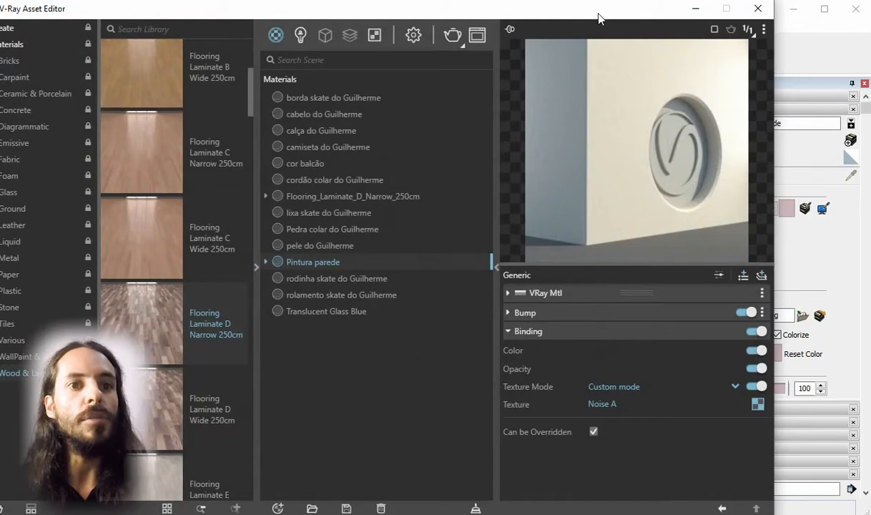
left_click_drag(599, 18, 442, 28)
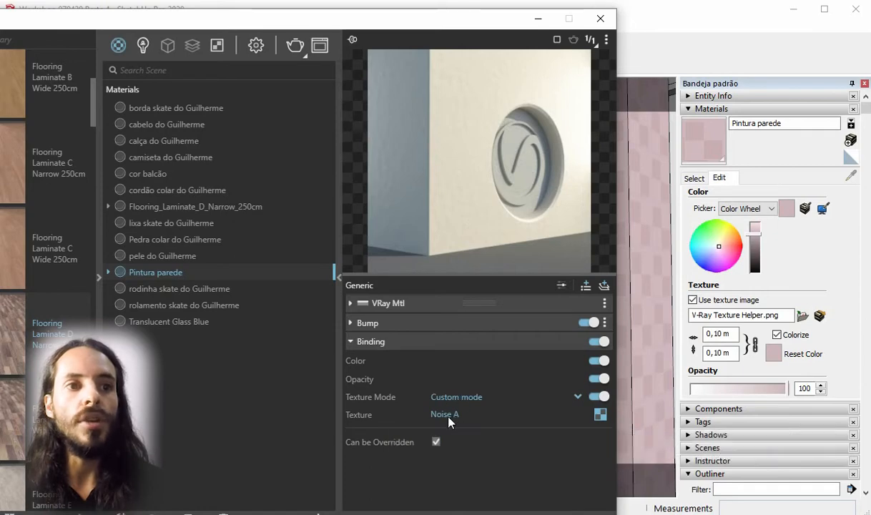
left_click(516, 326)
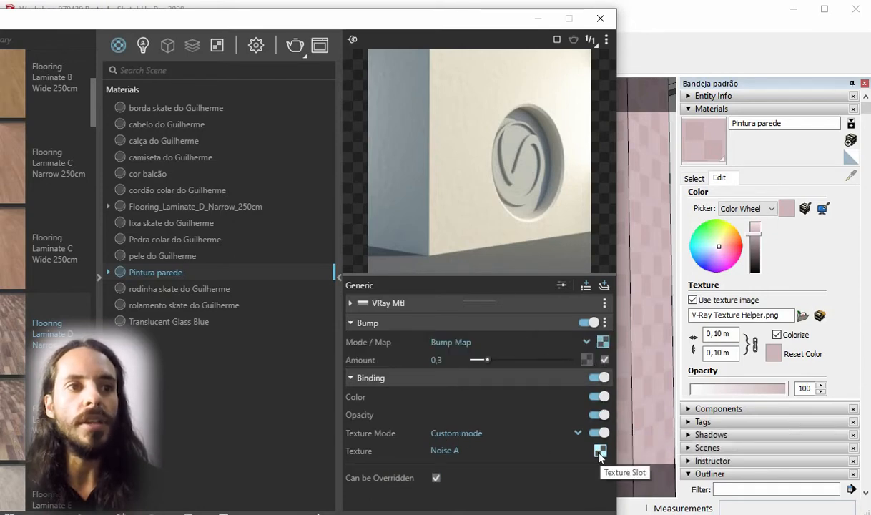
left_click(395, 323)
left_click(411, 341)
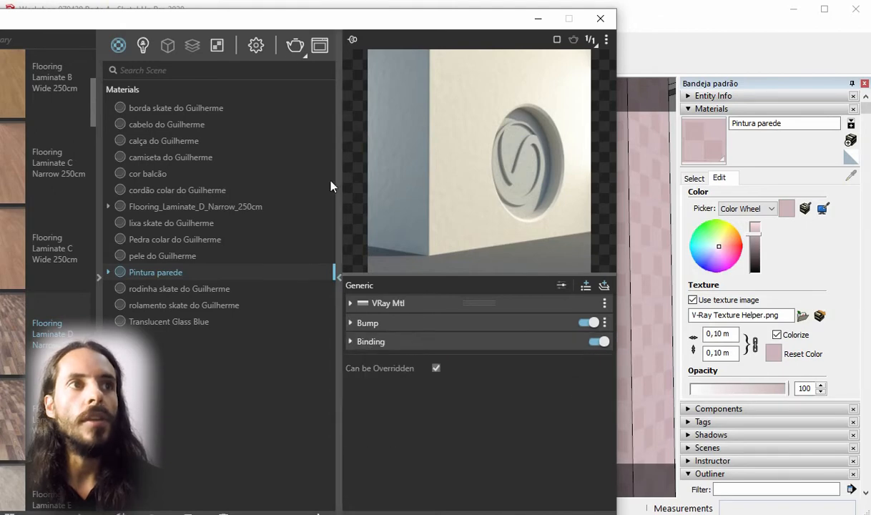
left_click(295, 45)
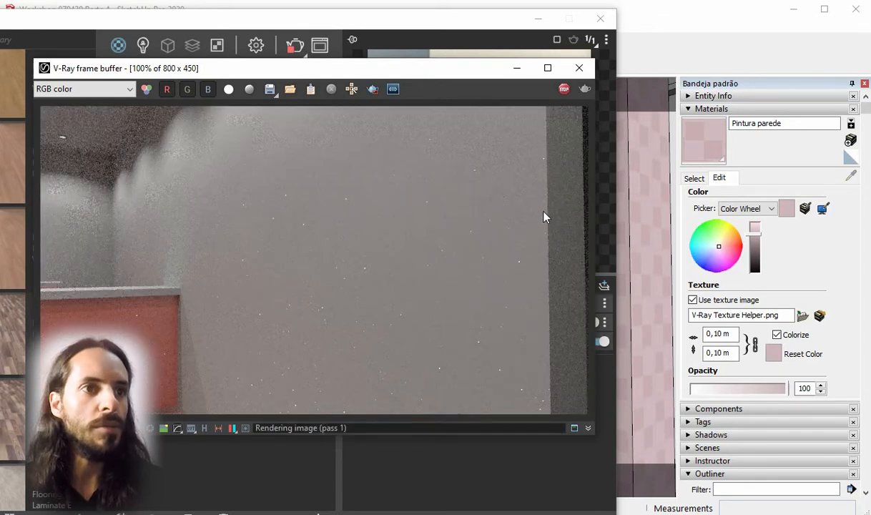
- Inspect and close the test render, set the bump amount of Pintura parede to 2 and render again
scroll(531, 226, "up", 1)
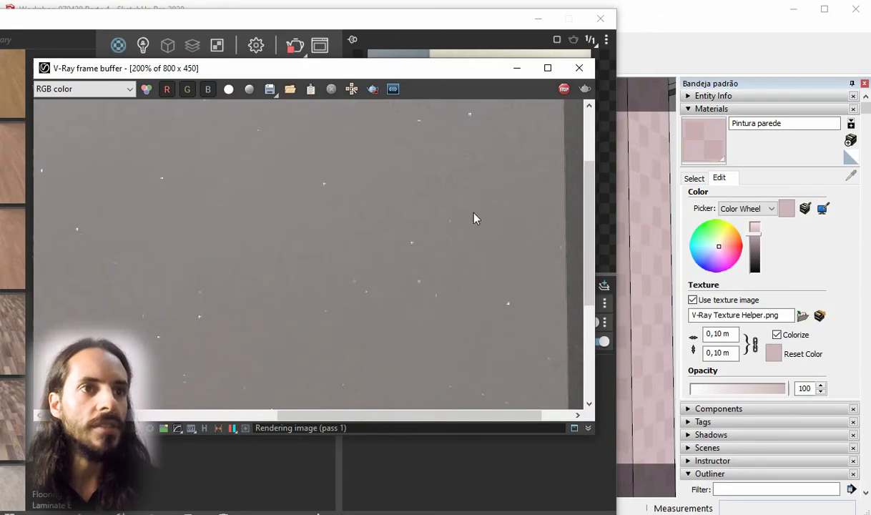
scroll(463, 221, "down", 1)
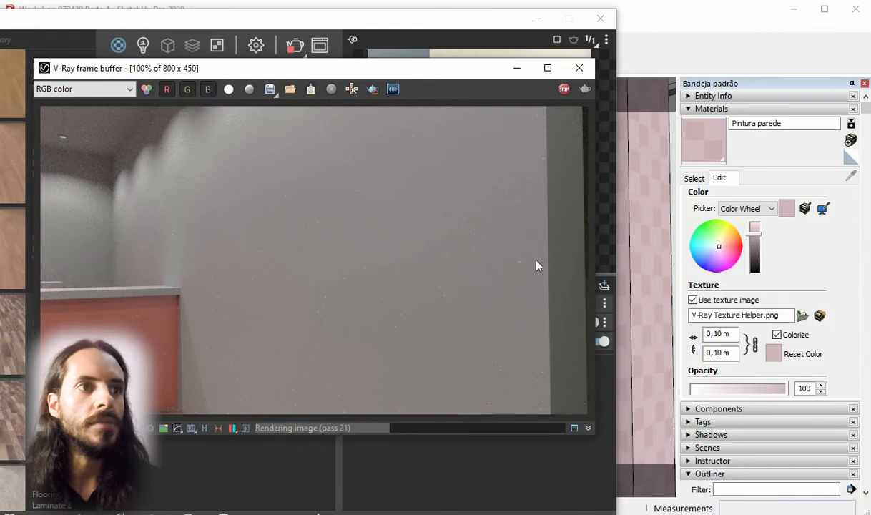
left_click(580, 69)
left_click(395, 324)
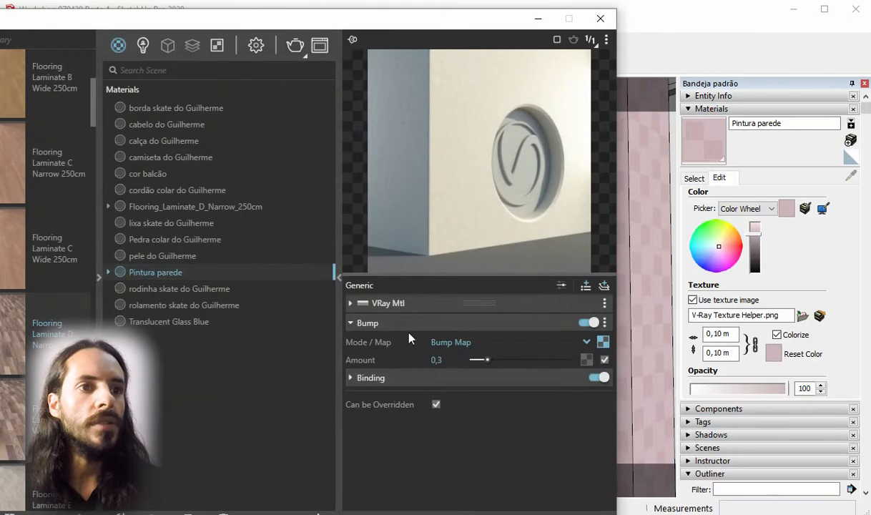
left_click_drag(476, 360, 581, 364)
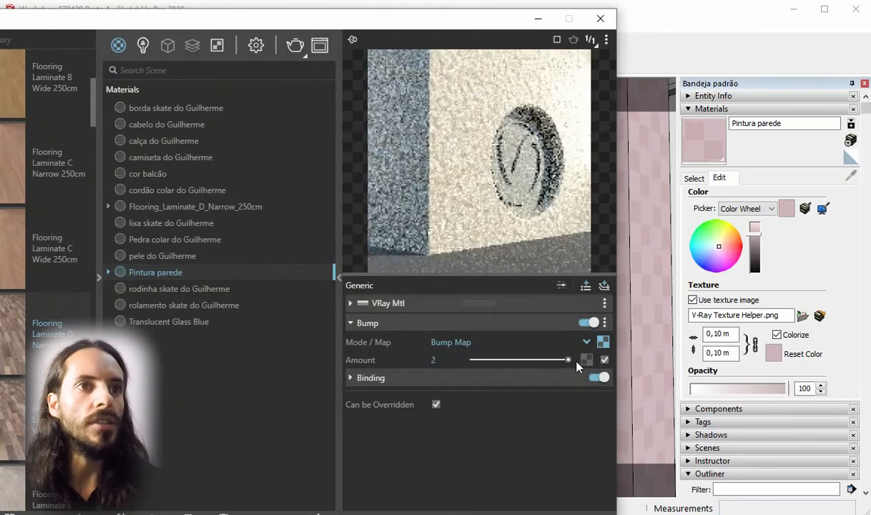
left_click(294, 45)
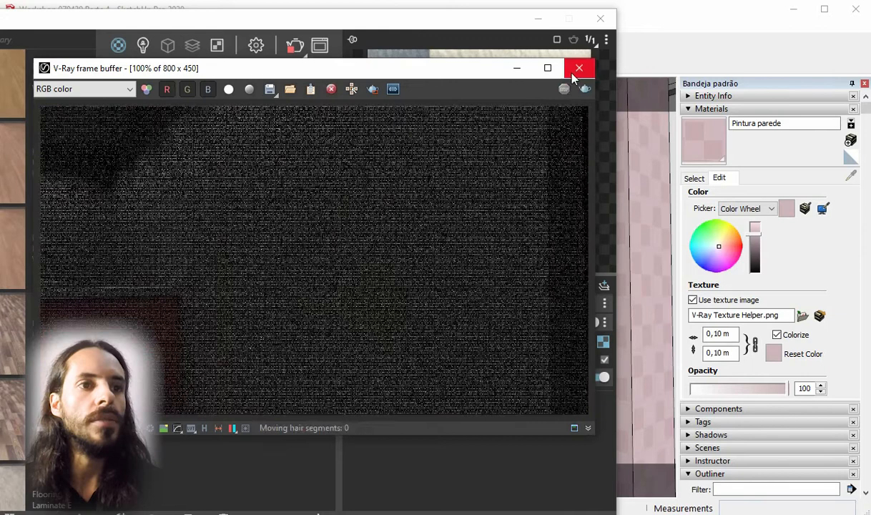
- Disable Can be Overridden for Pintura parede, set its bump amount to 0,29 and run a test render
left_click(580, 68)
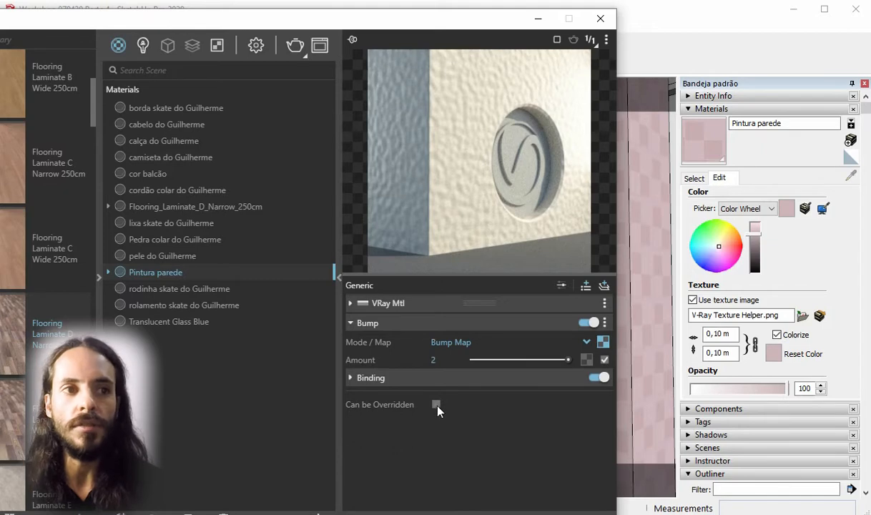
left_click(296, 46)
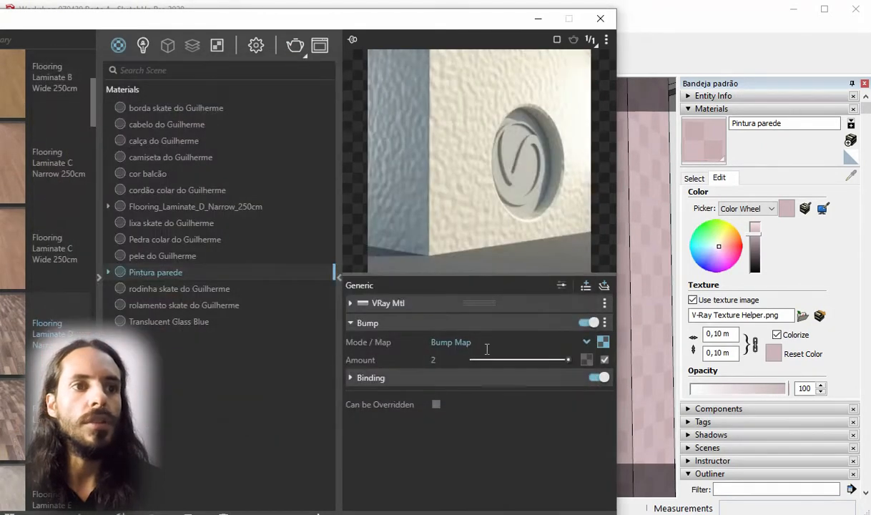
left_click_drag(509, 359, 487, 362)
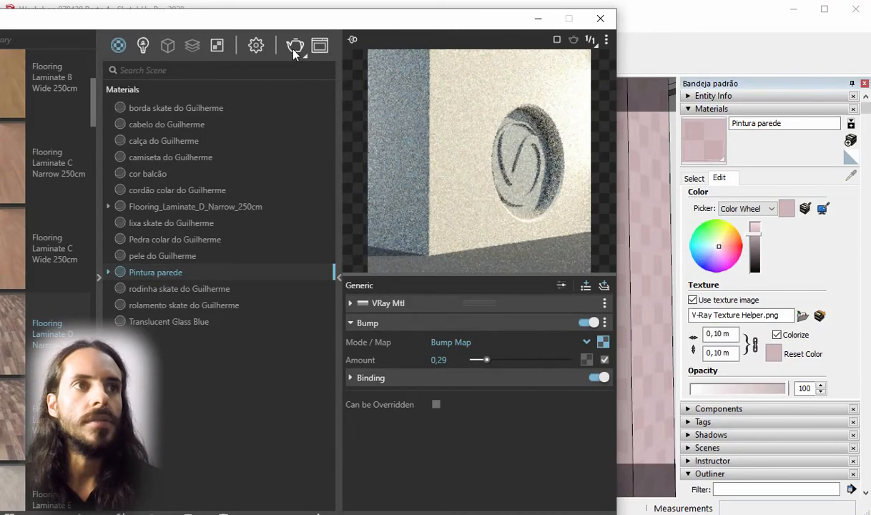
left_click(294, 46)
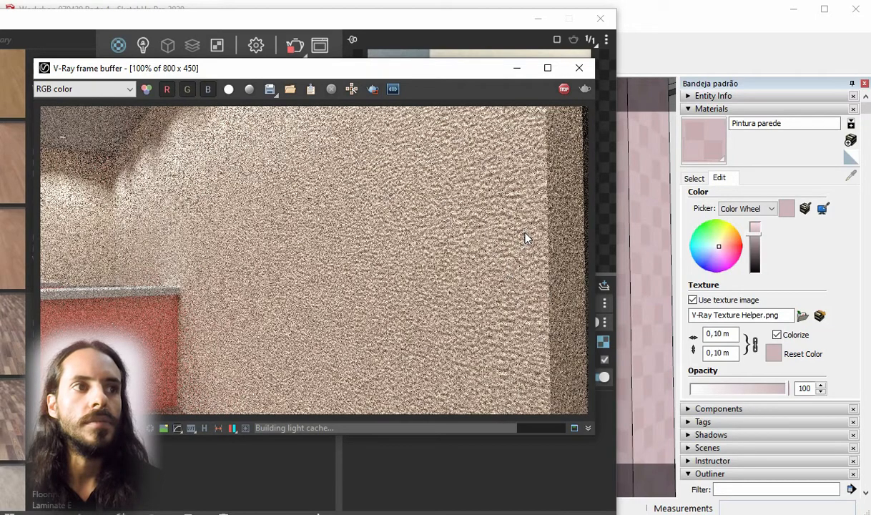
left_click(564, 89)
left_click(582, 75)
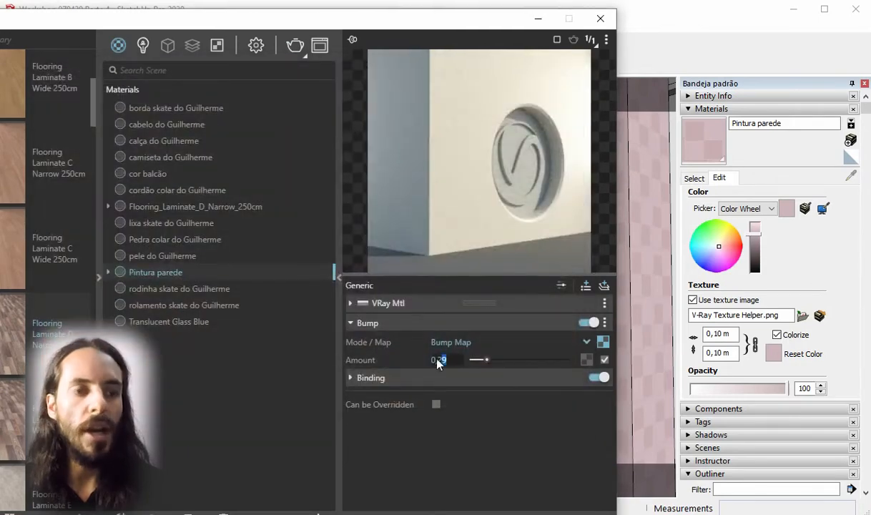
- Set the bump amount of Pintura parede to 0,1 and its texture size to 0,05 m, checking the result in a render
type("0,1")
key("Return")
left_click(719, 333)
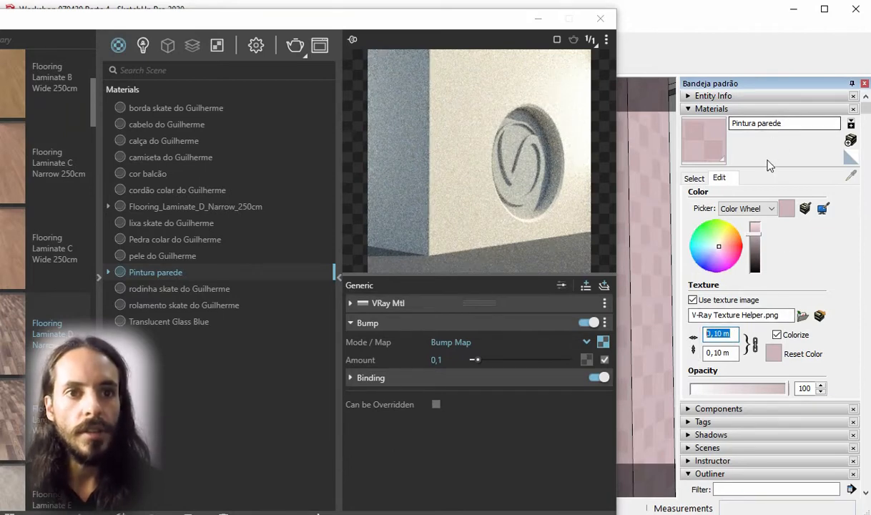
type("0,")
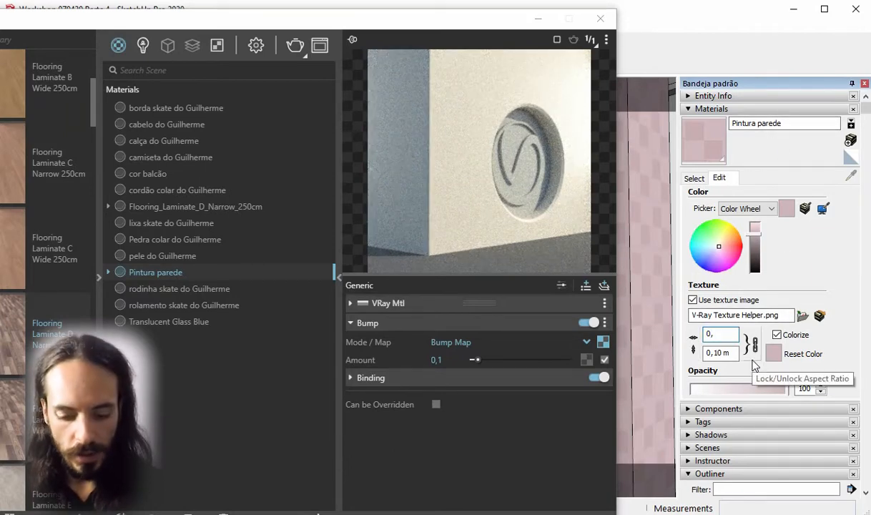
type("05")
key("Return")
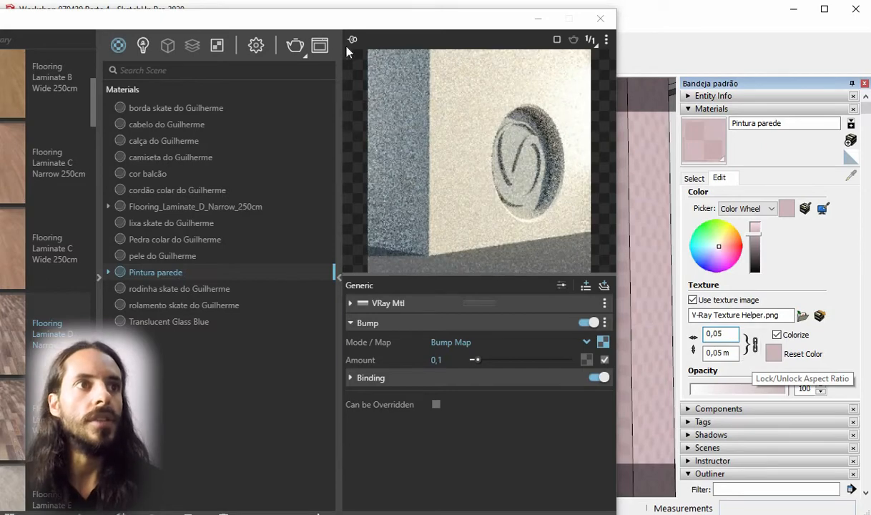
left_click(292, 47)
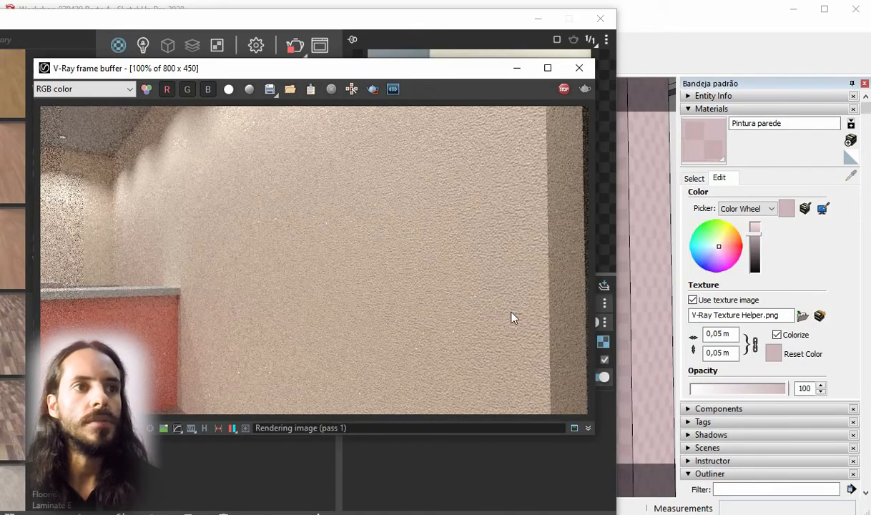
left_click(563, 89)
left_click(579, 68)
- Minimize the Asset Editor, restore the Scene 3 view and render it, inspecting the wall texture up close
left_click(537, 25)
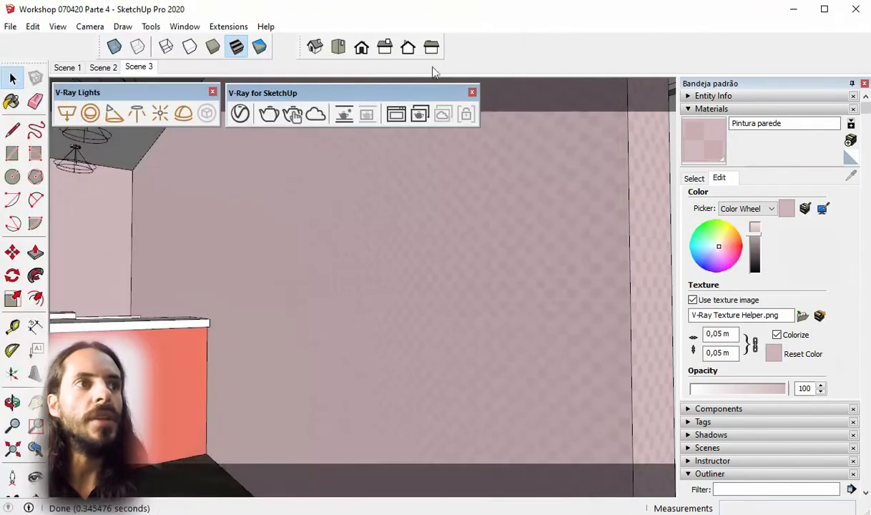
left_click(140, 68)
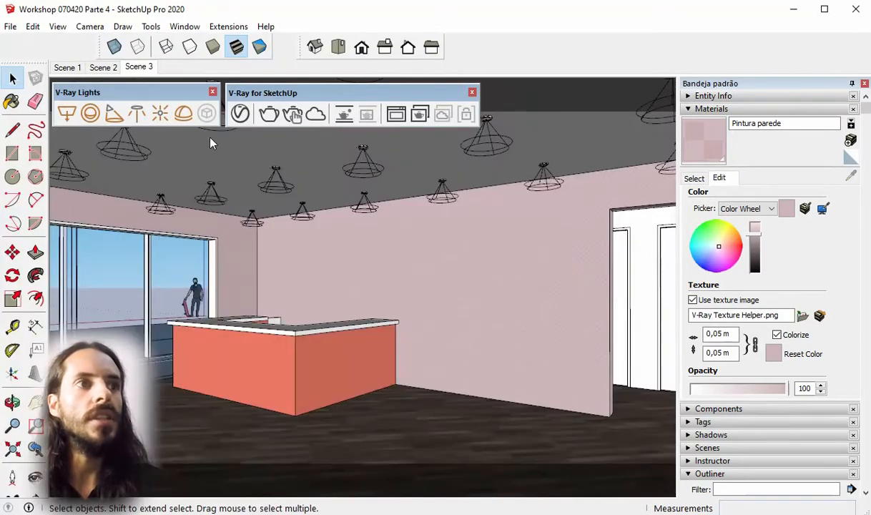
left_click(269, 116)
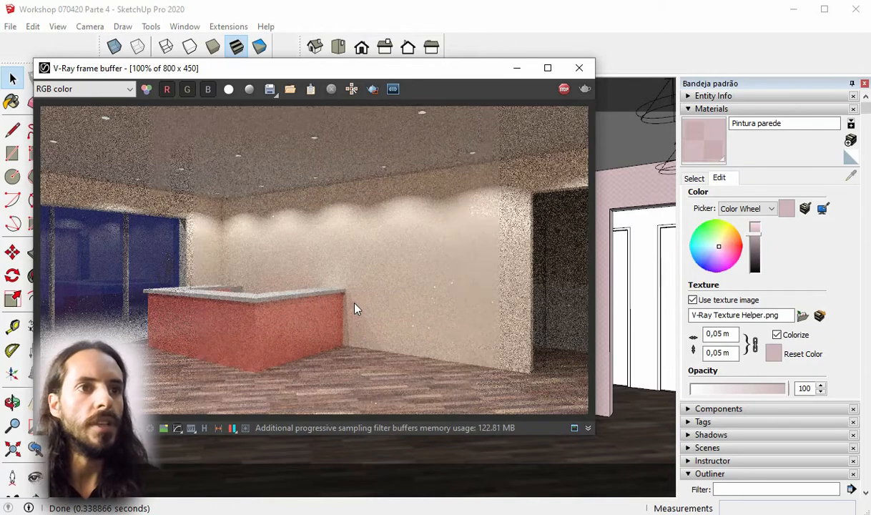
scroll(415, 261, "up", 1)
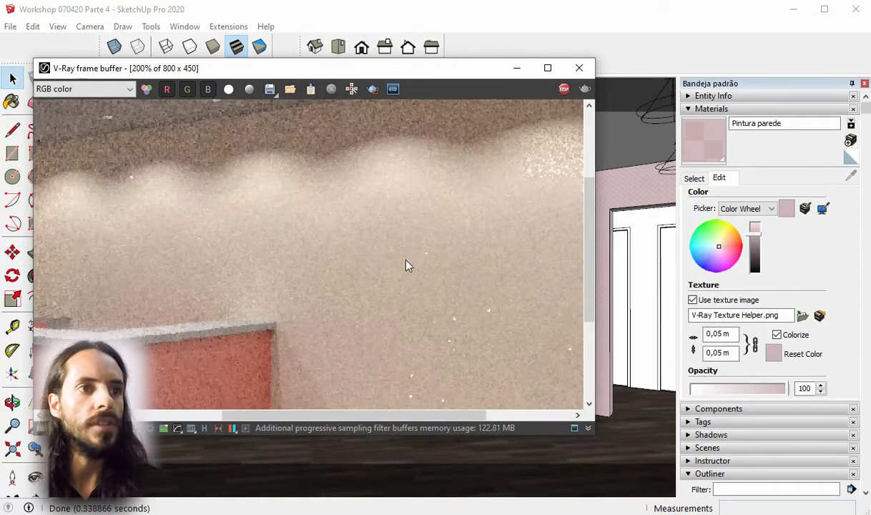
scroll(383, 259, "down", 1)
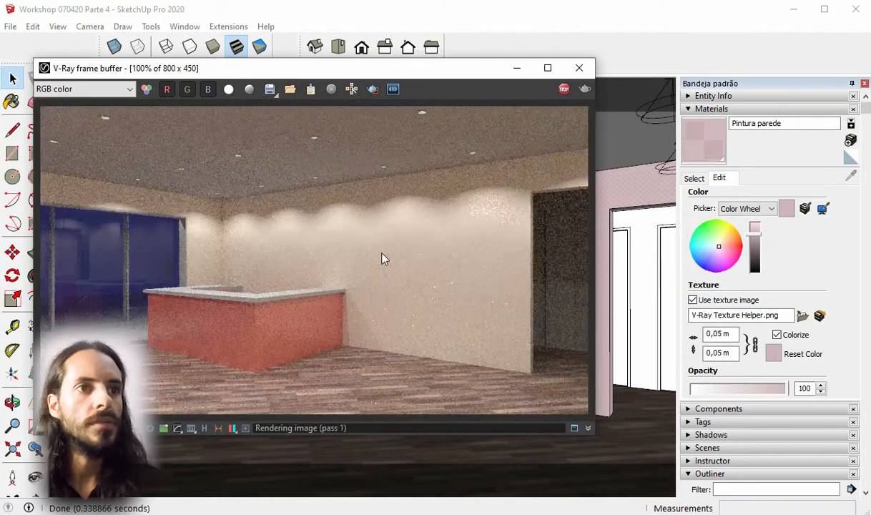
scroll(496, 202, "up", 1)
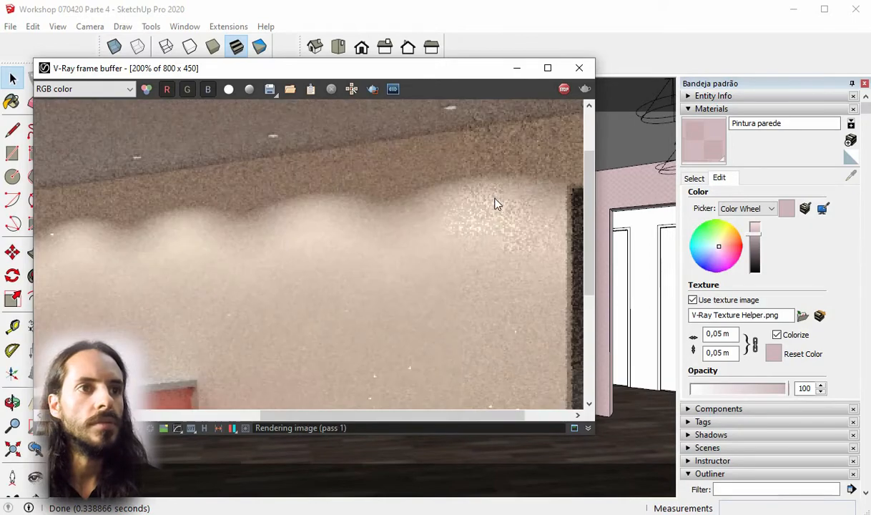
scroll(494, 205, "down", 1)
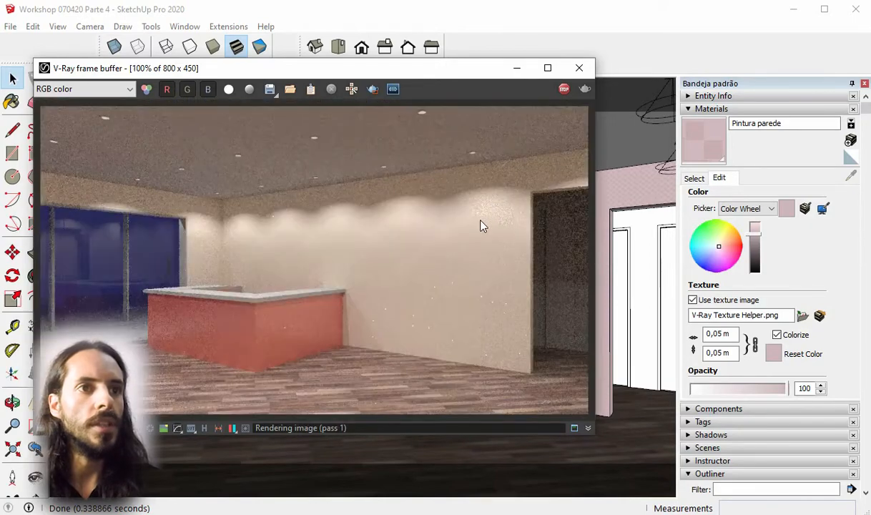
scroll(504, 209, "up", 1)
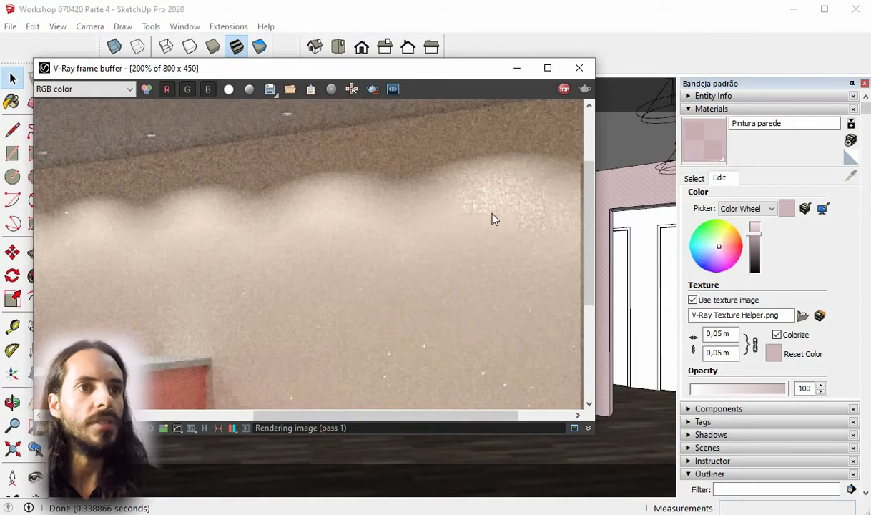
scroll(493, 215, "down", 1)
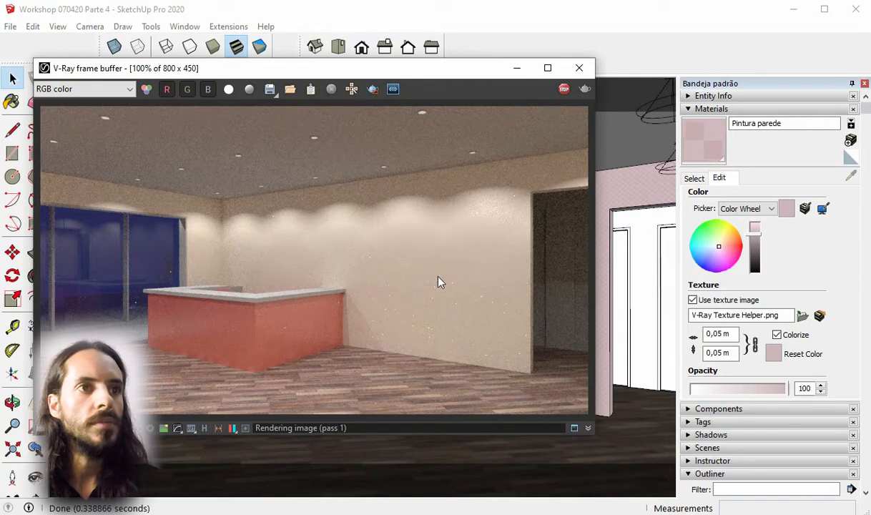
left_click_drag(458, 72, 476, 72)
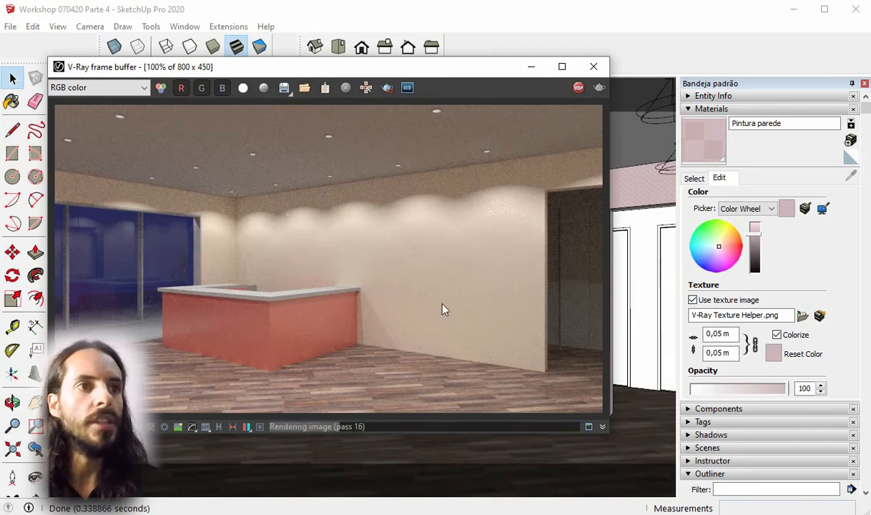
- Stop the render and prepare to save its image in the Fotos testes folder as a JPEG file
left_click(578, 88)
left_click(283, 88)
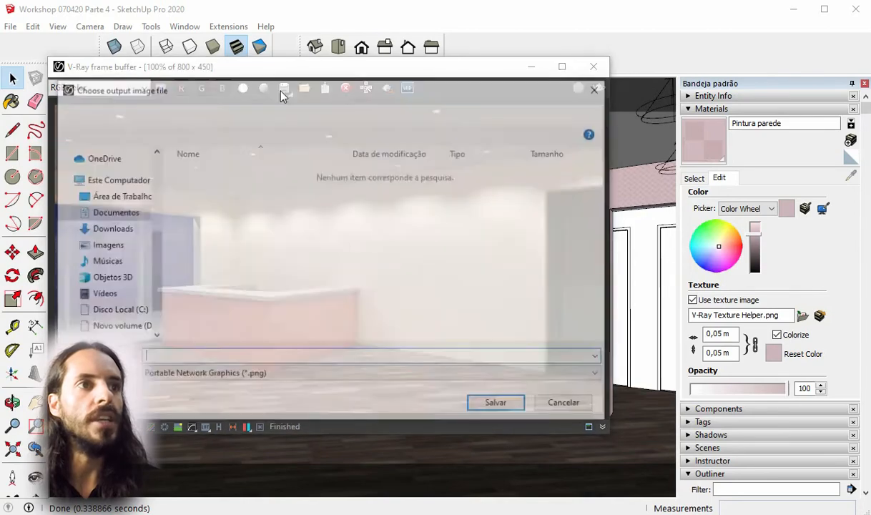
left_click(261, 107)
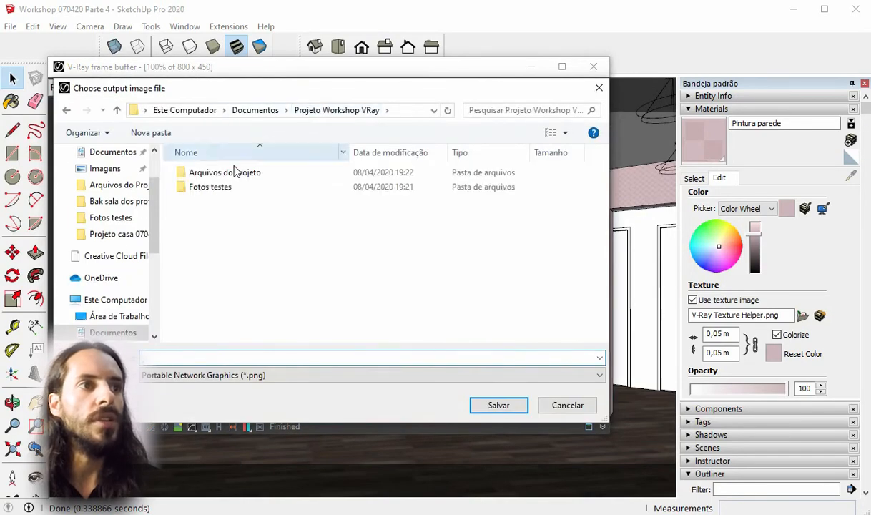
double_click(210, 187)
left_click(206, 375)
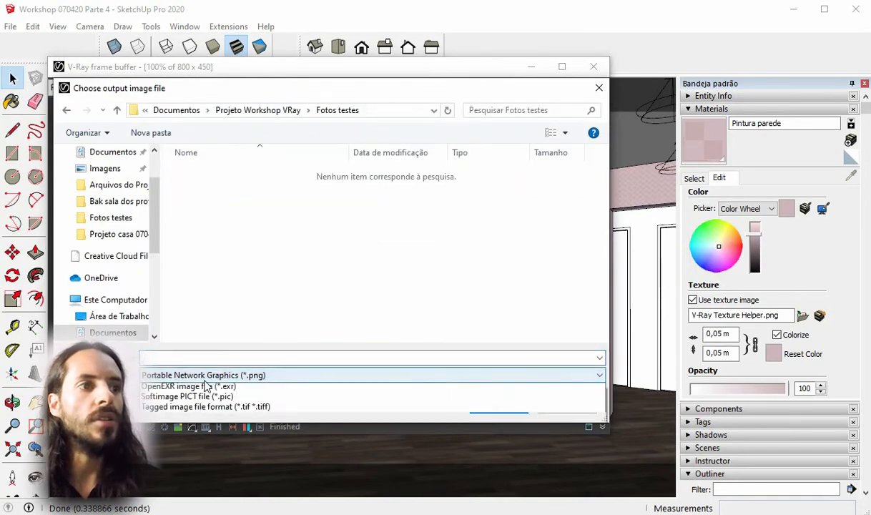
left_click(207, 441)
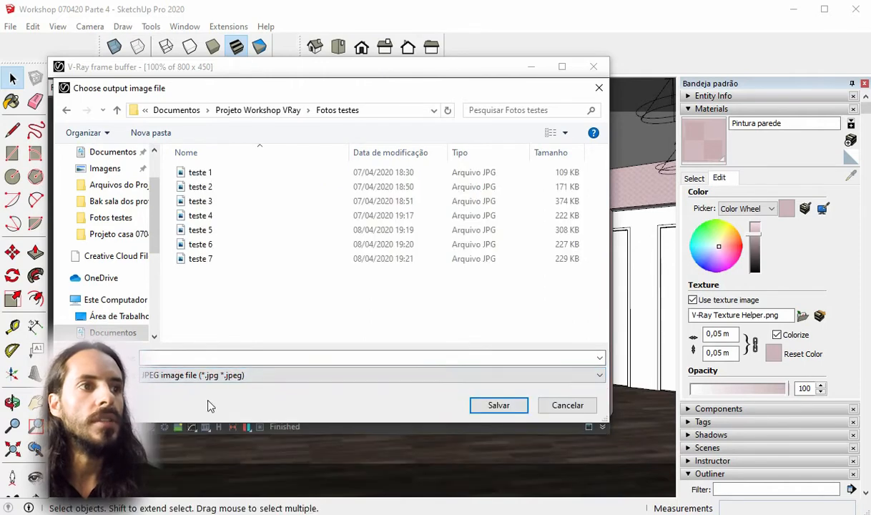
- Name the render image teste 8, save it and close the frame buffer
left_click(201, 260)
left_click(195, 362)
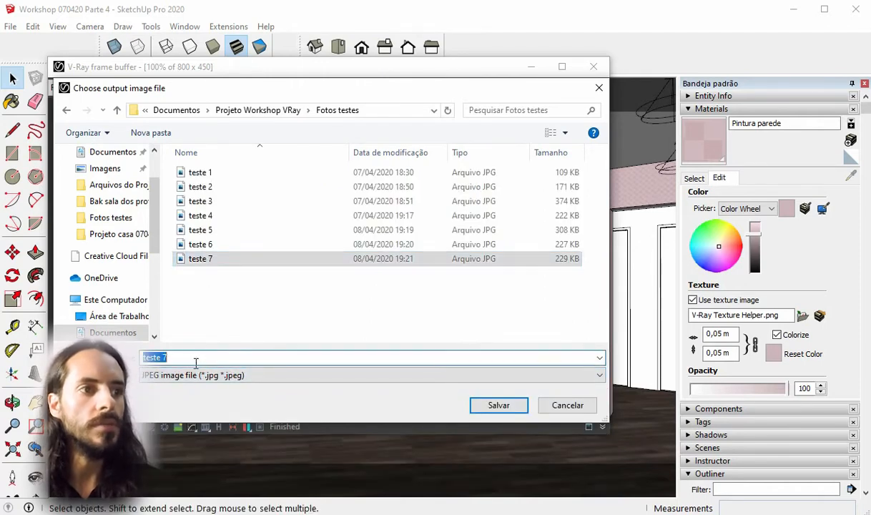
left_click(195, 362)
key("BackSpace")
type("8")
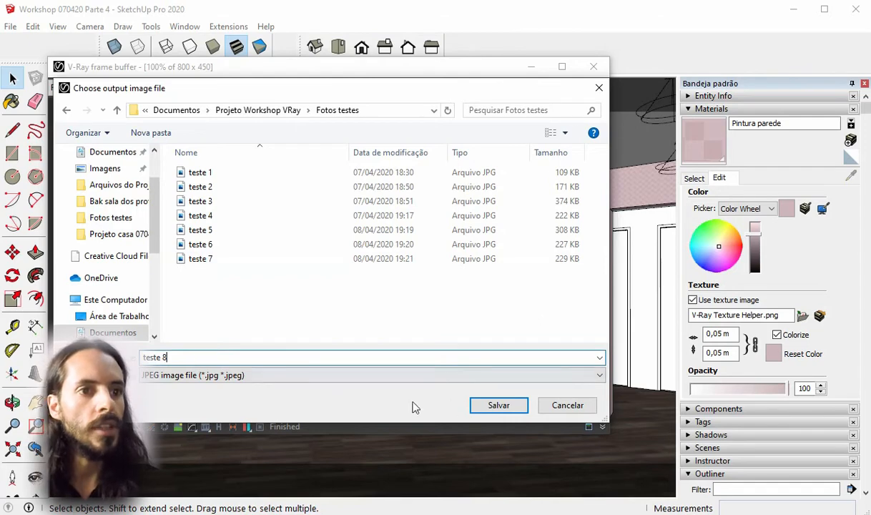
left_click(498, 405)
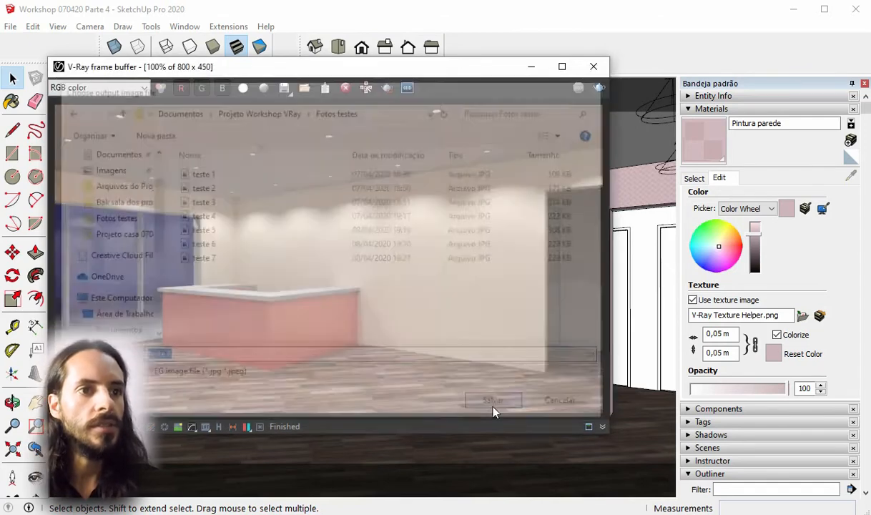
left_click(594, 67)
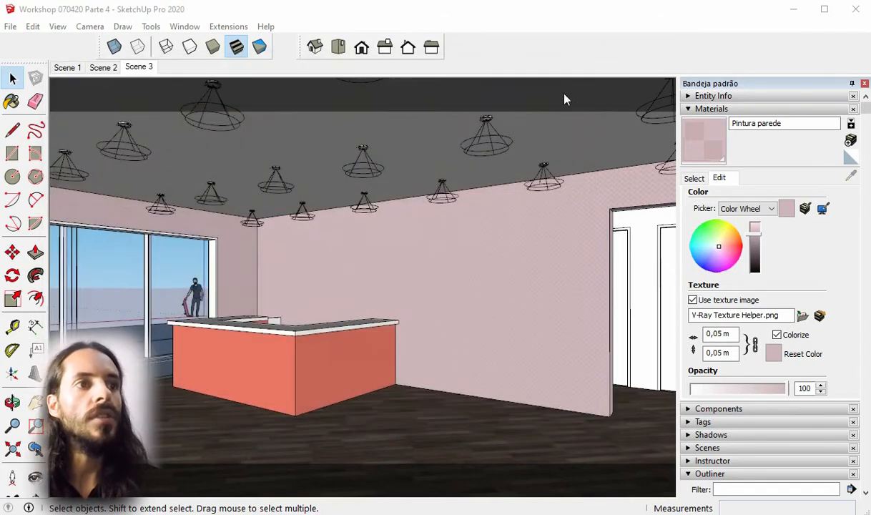
- Save the model as a new file named Workshop 070420 Parte 5 in the Arquivos do Projeto folder
left_click(10, 29)
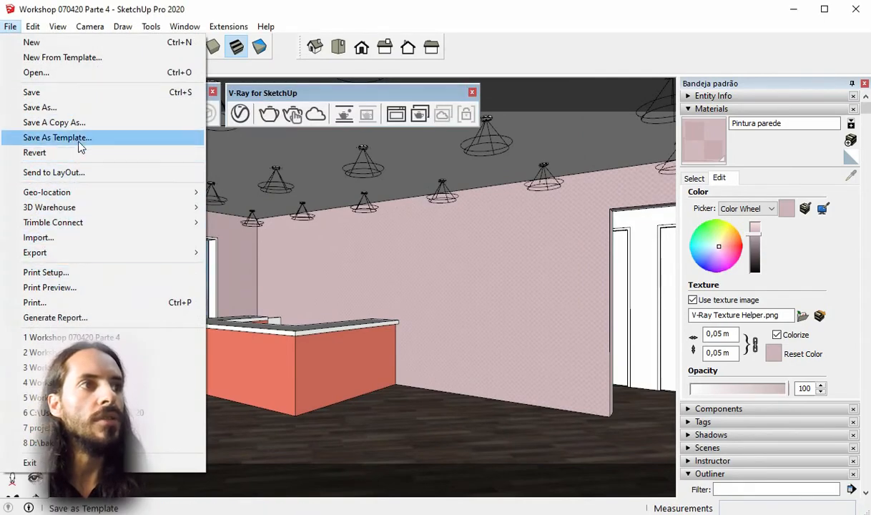
left_click(82, 108)
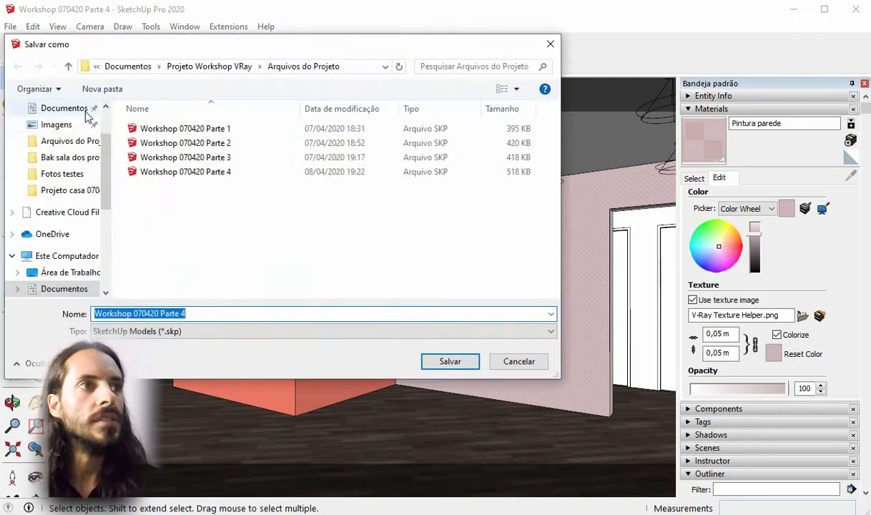
left_click_drag(280, 45, 320, 46)
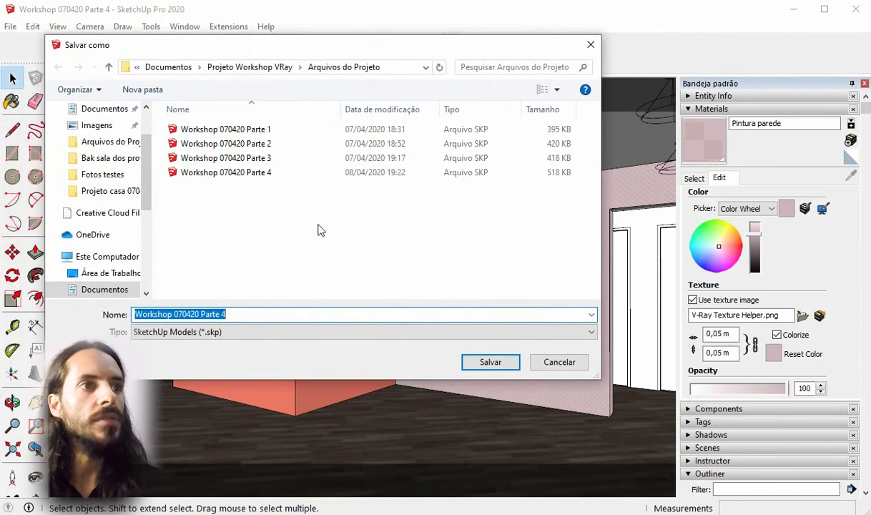
left_click(243, 316)
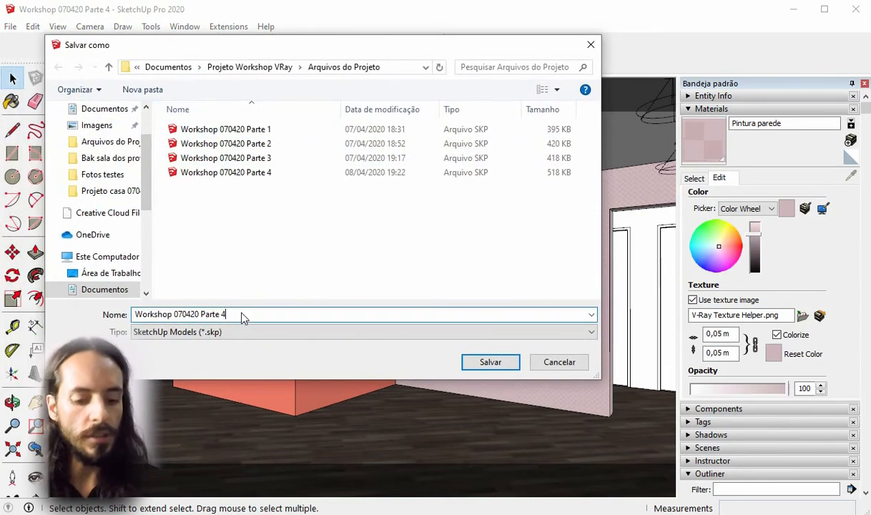
key("BackSpace")
type("5")
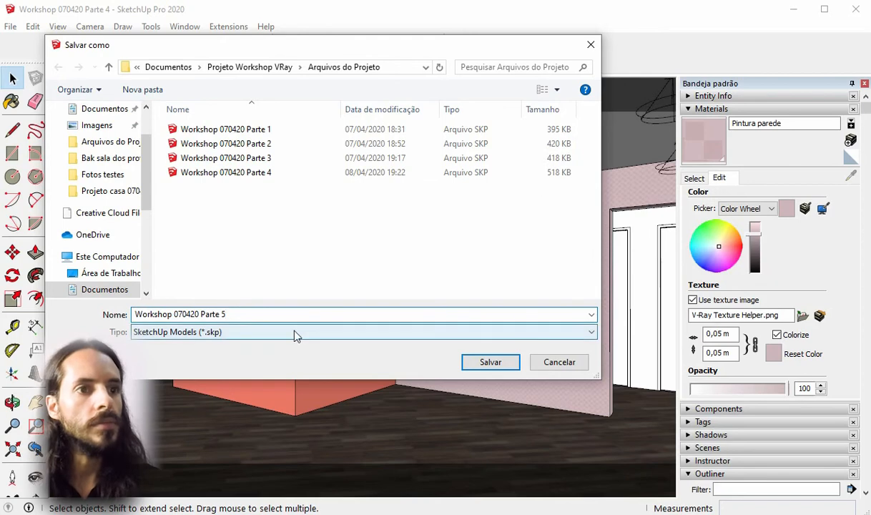
left_click(465, 363)
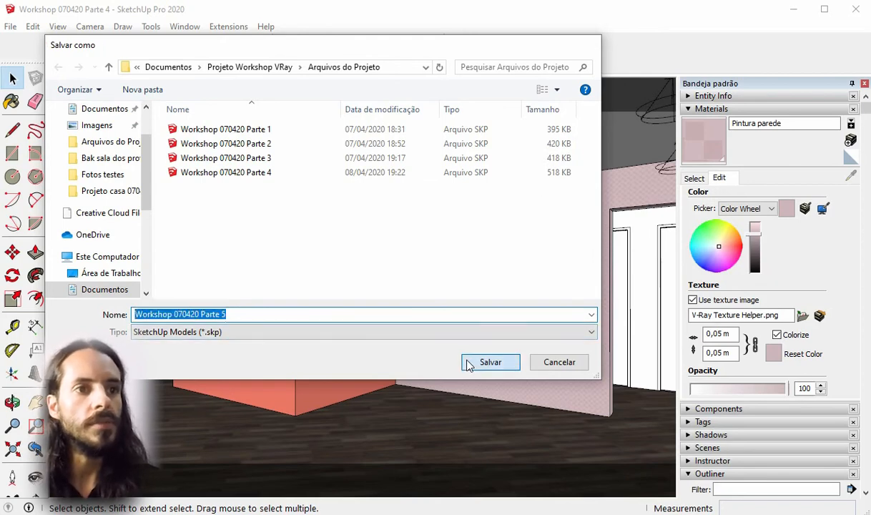